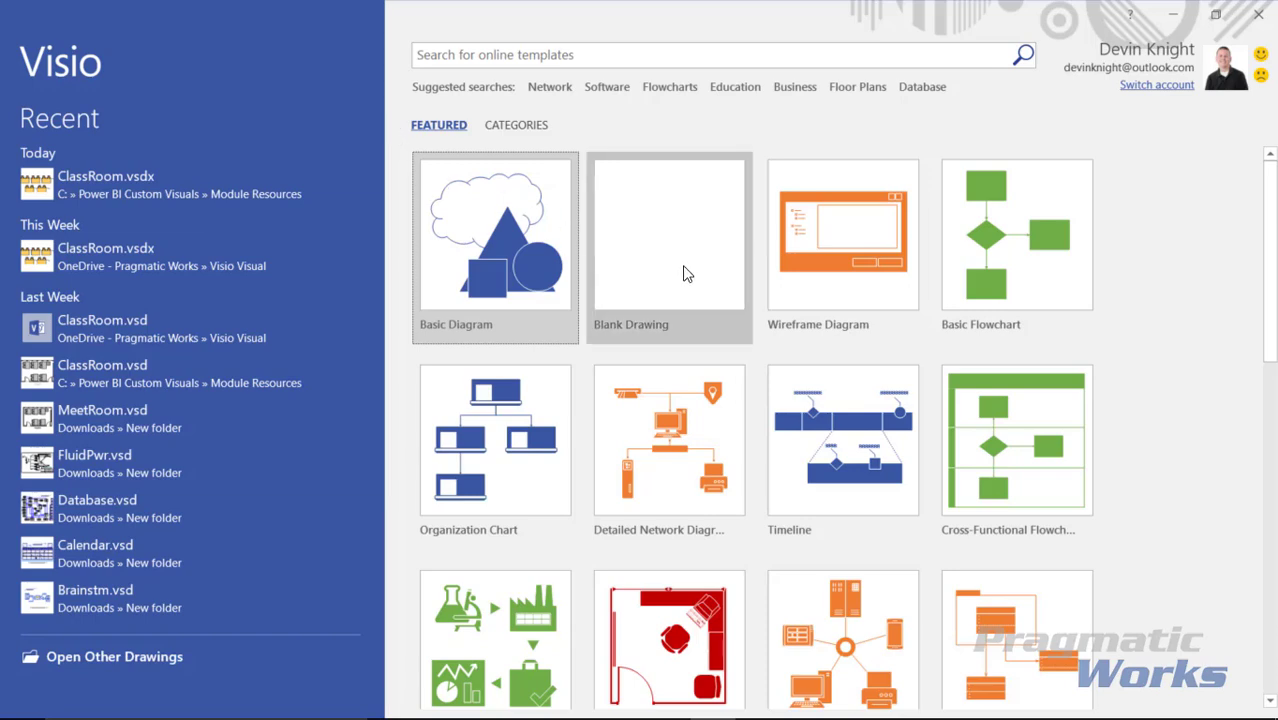
Create a new blank drawing and set its page orientation to landscape
{"action": "left_click", "coordinate": [668, 236]}
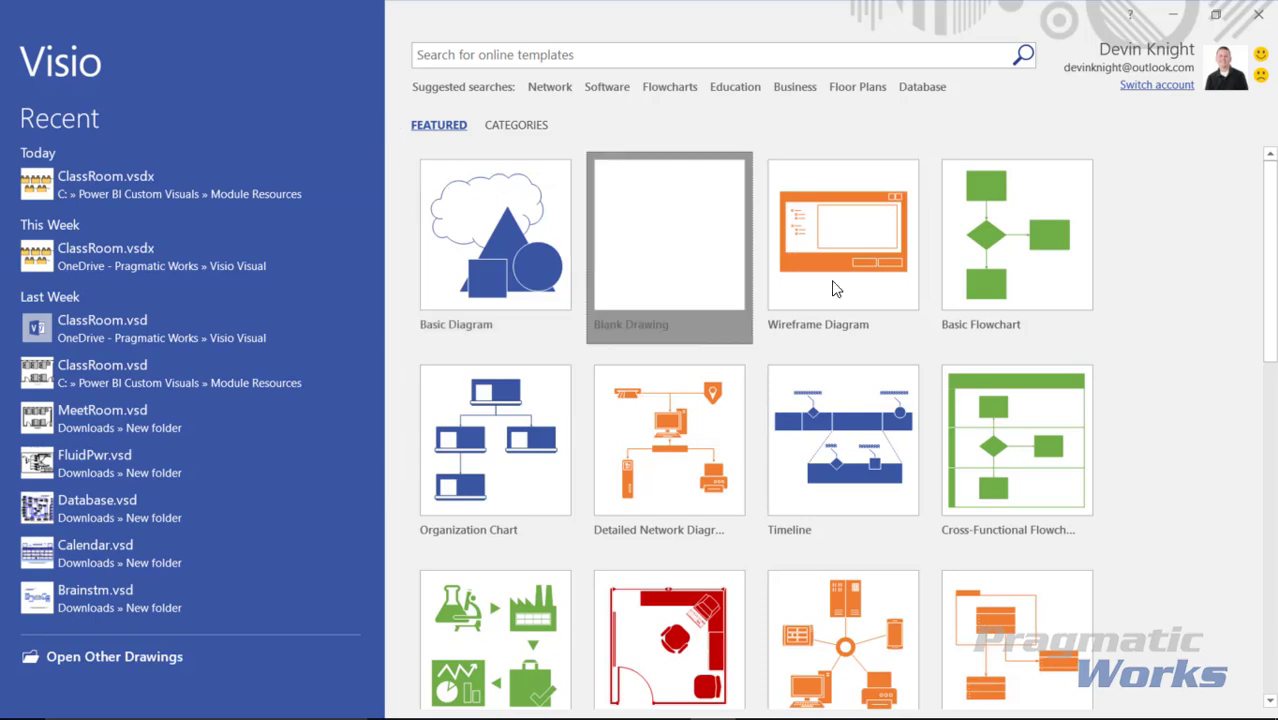
{"action": "left_click", "coordinate": [652, 400]}
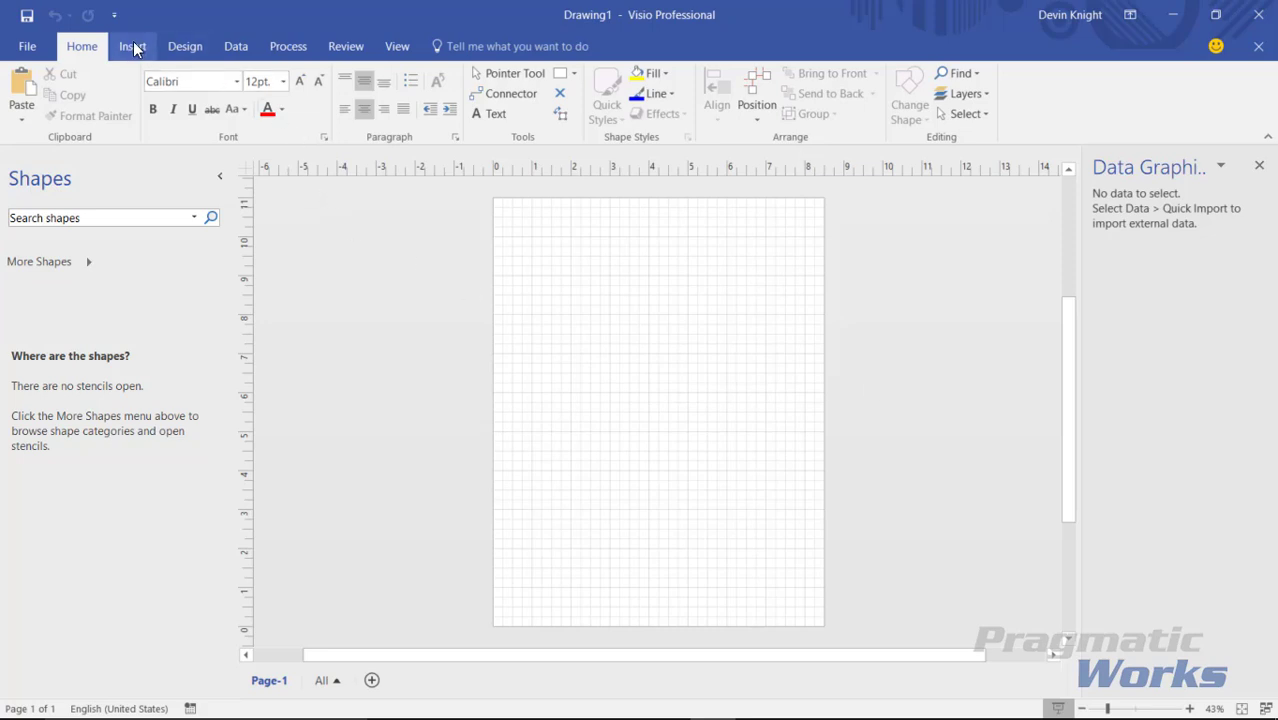
{"action": "left_click", "coordinate": [185, 46]}
{"action": "left_click", "coordinate": [32, 105]}
{"action": "left_click", "coordinate": [89, 226]}
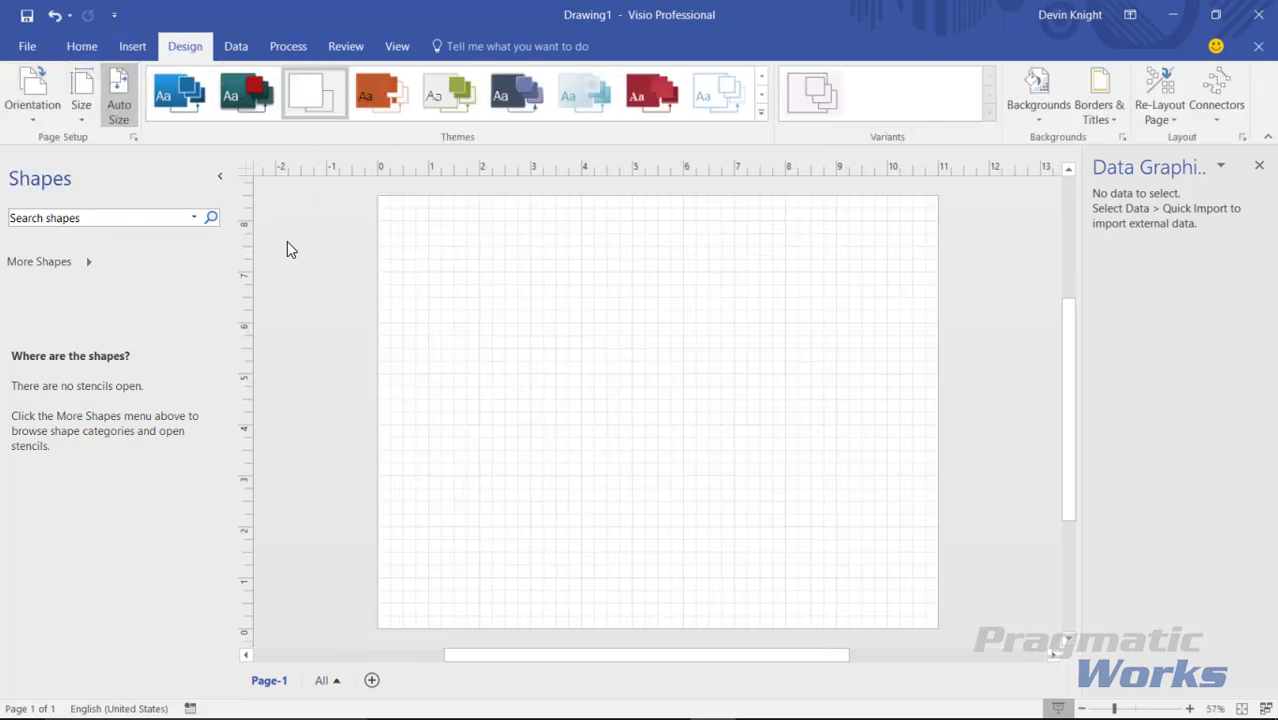
Search the shapes for "table" and expand the Office Furniture results
{"action": "left_click", "coordinate": [102, 226]}
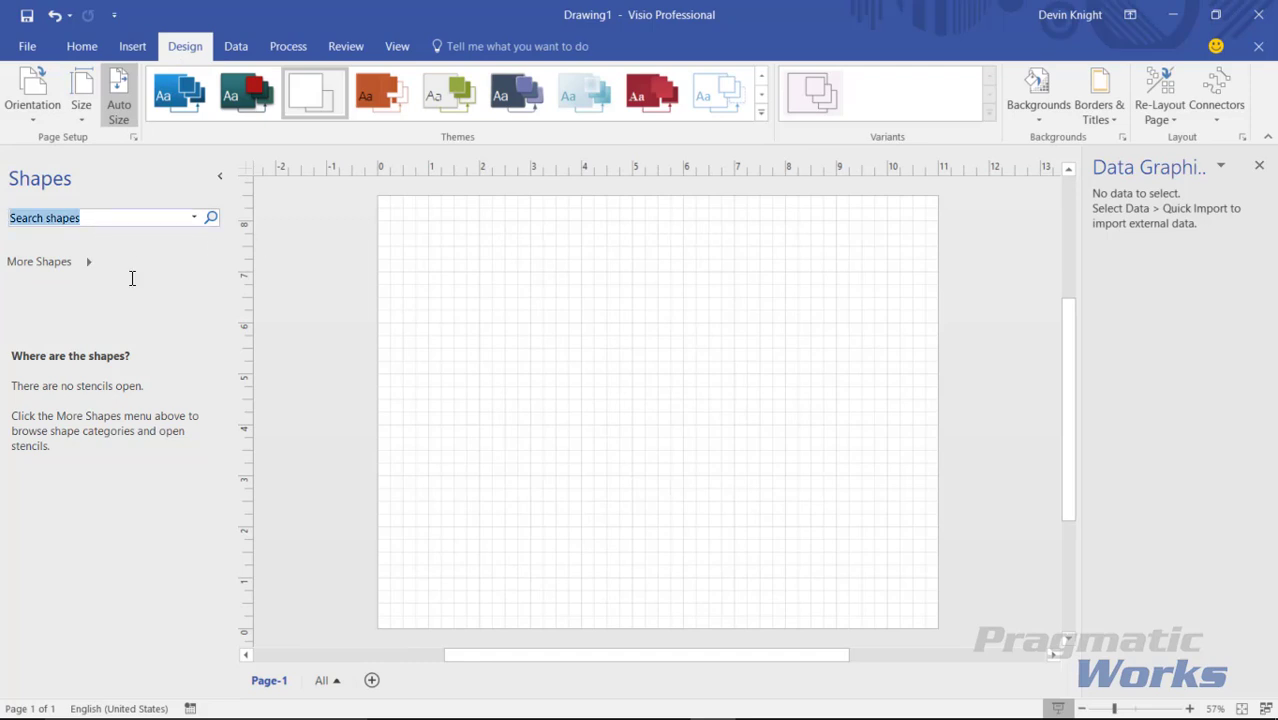
{"action": "type", "text": "table"}
{"action": "key", "text": "Return"}
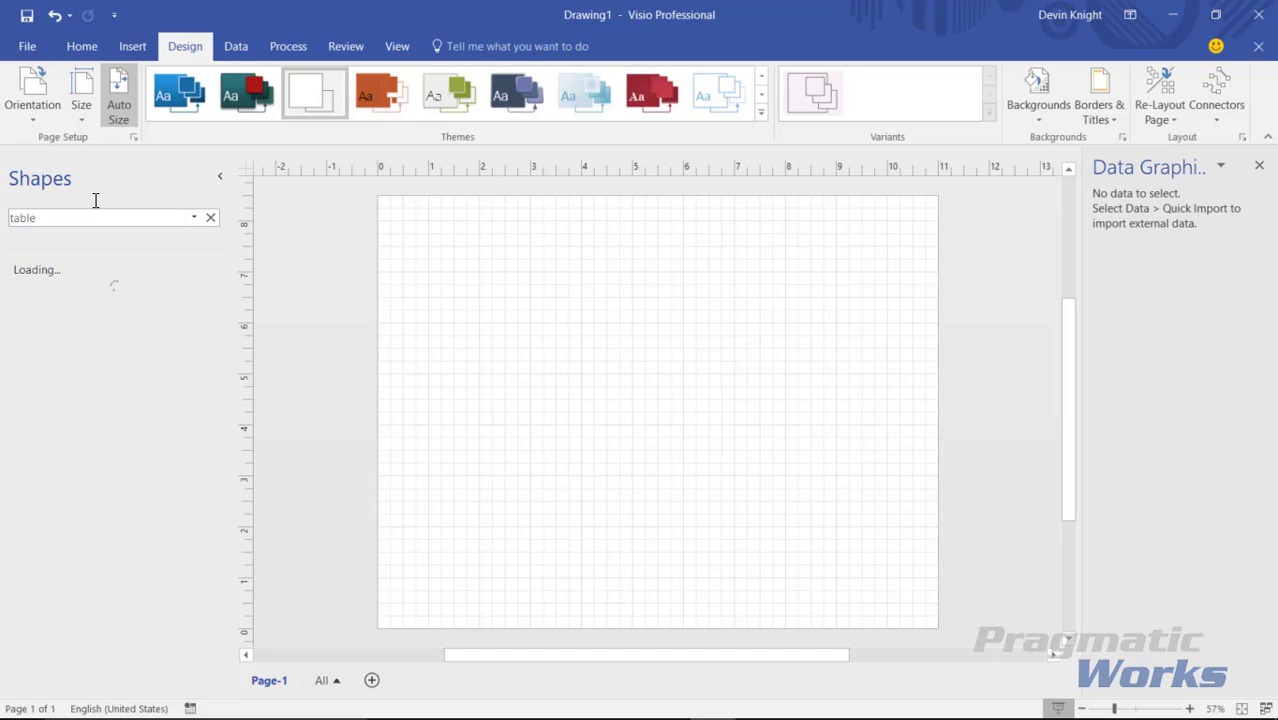
{"action": "scroll", "coordinate": [110, 420], "scroll_direction": "down", "scroll_amount": 3}
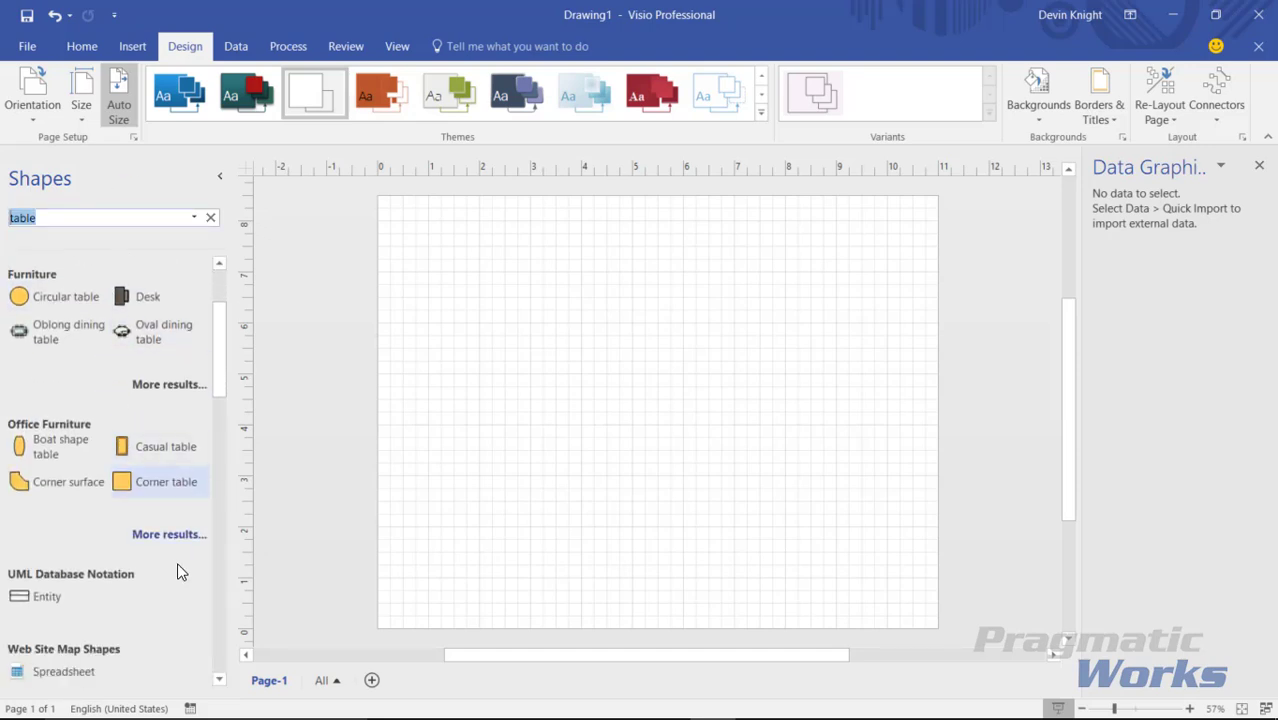
{"action": "left_click", "coordinate": [170, 535]}
{"action": "scroll", "coordinate": [148, 597], "scroll_direction": "down", "scroll_amount": 2}
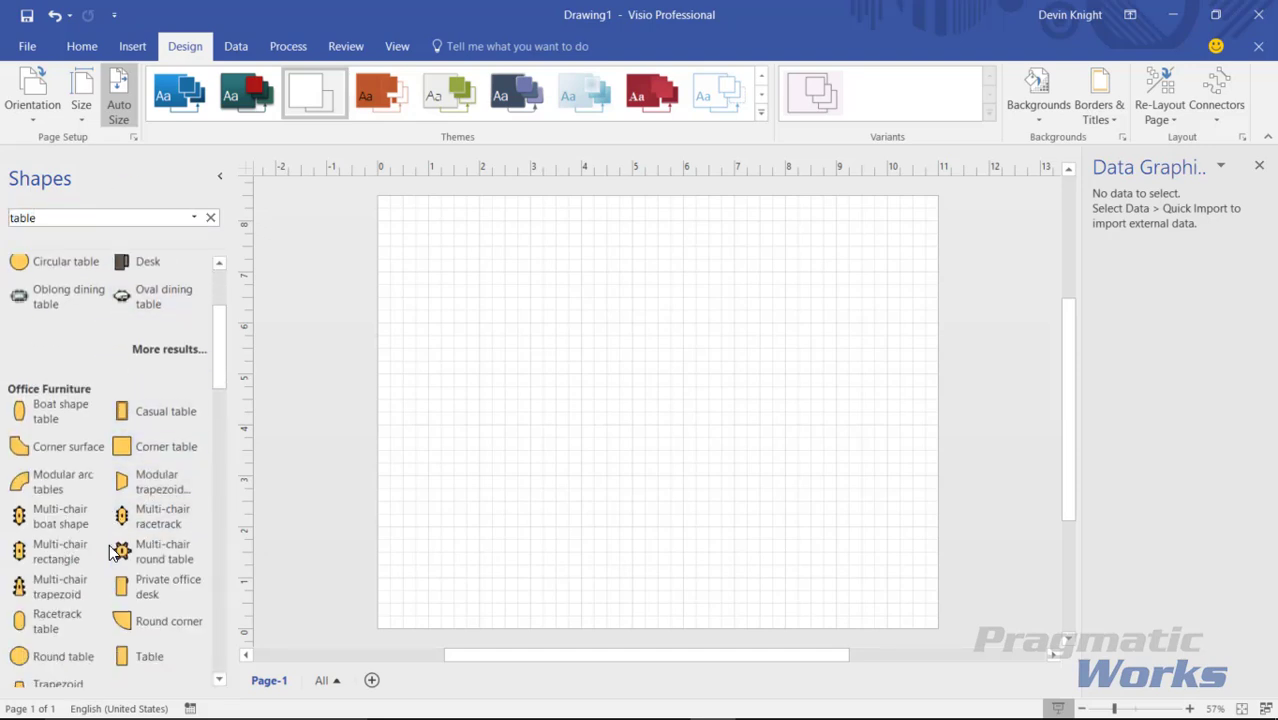
Place an Office Furniture Table in the upper-left area of the page and rotate it to -90°
{"action": "left_click_drag", "start_coordinate": [363, 495], "coordinate": [487, 450]}
{"action": "left_click_drag", "start_coordinate": [479, 386], "coordinate": [480, 357]}
{"action": "left_click", "coordinate": [529, 453]}
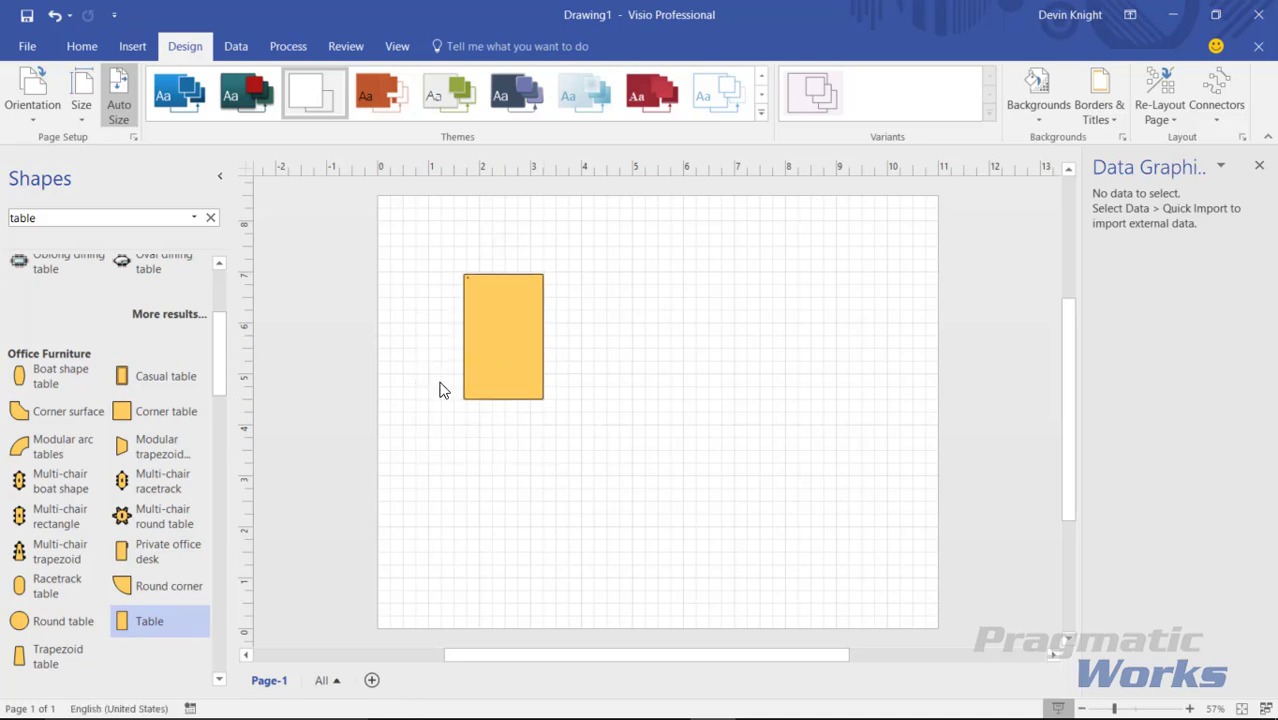
{"action": "left_click", "coordinate": [471, 354]}
{"action": "left_click_drag", "start_coordinate": [502, 242], "coordinate": [512, 376]}
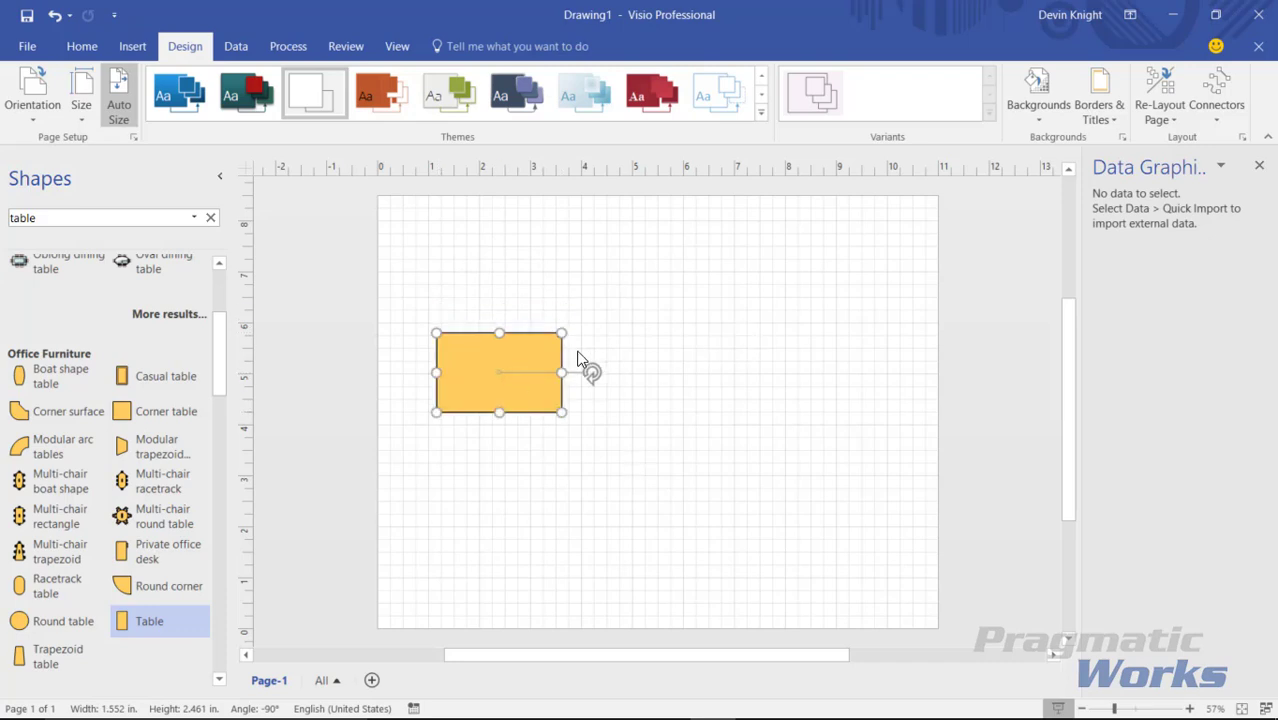
Search the shapes for "desk chair", place the Office Furniture Desk chair above the table and rotate it to 0°
{"action": "left_click", "coordinate": [159, 220]}
{"action": "type", "text": "desk chair"}
{"action": "key", "text": "Return"}
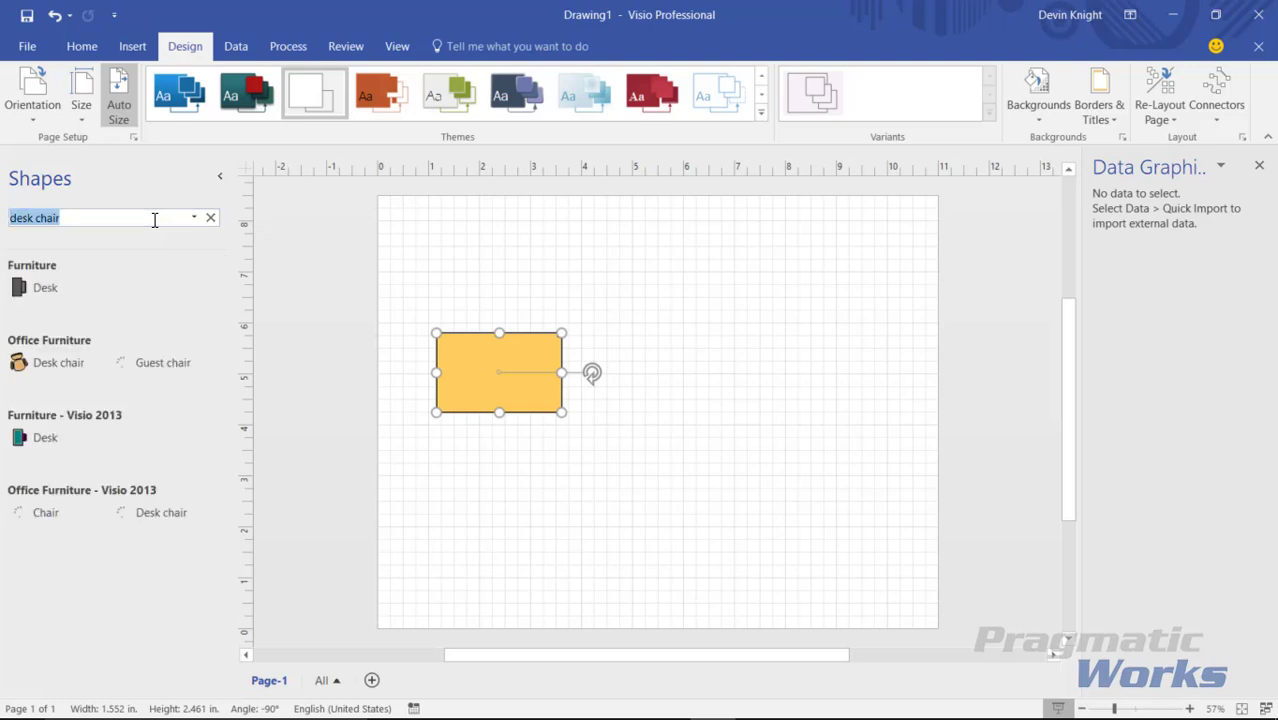
{"action": "left_click_drag", "start_coordinate": [48, 372], "coordinate": [398, 289]}
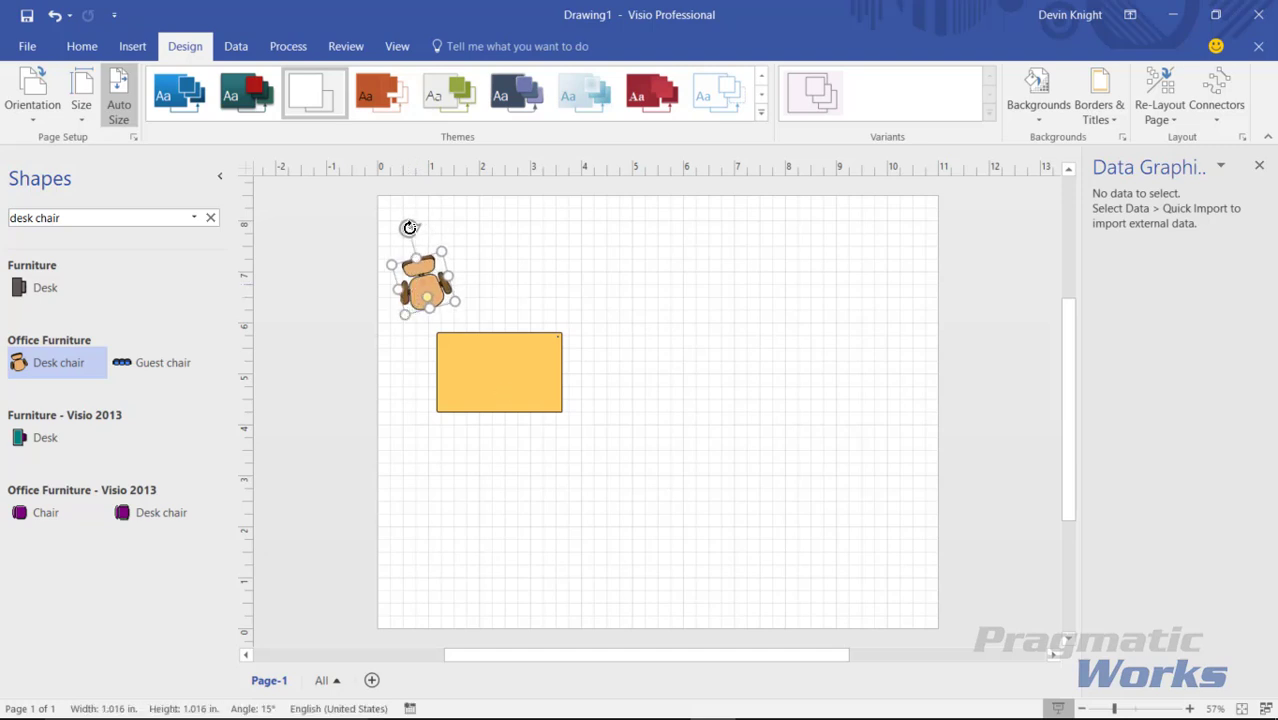
{"action": "left_click_drag", "start_coordinate": [410, 228], "coordinate": [424, 226]}
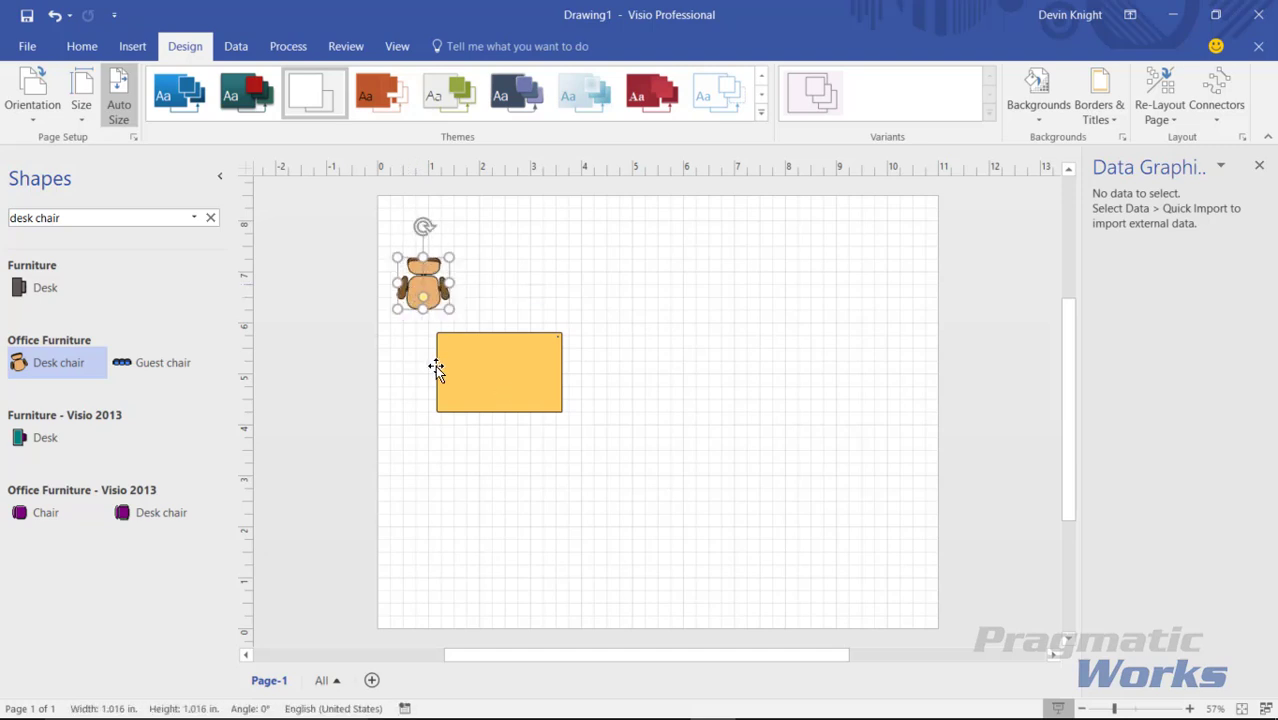
Shift the table slightly left below the chair and duplicate the chair-and-table pair into five sets, three above and two below
{"action": "left_click", "coordinate": [485, 390]}
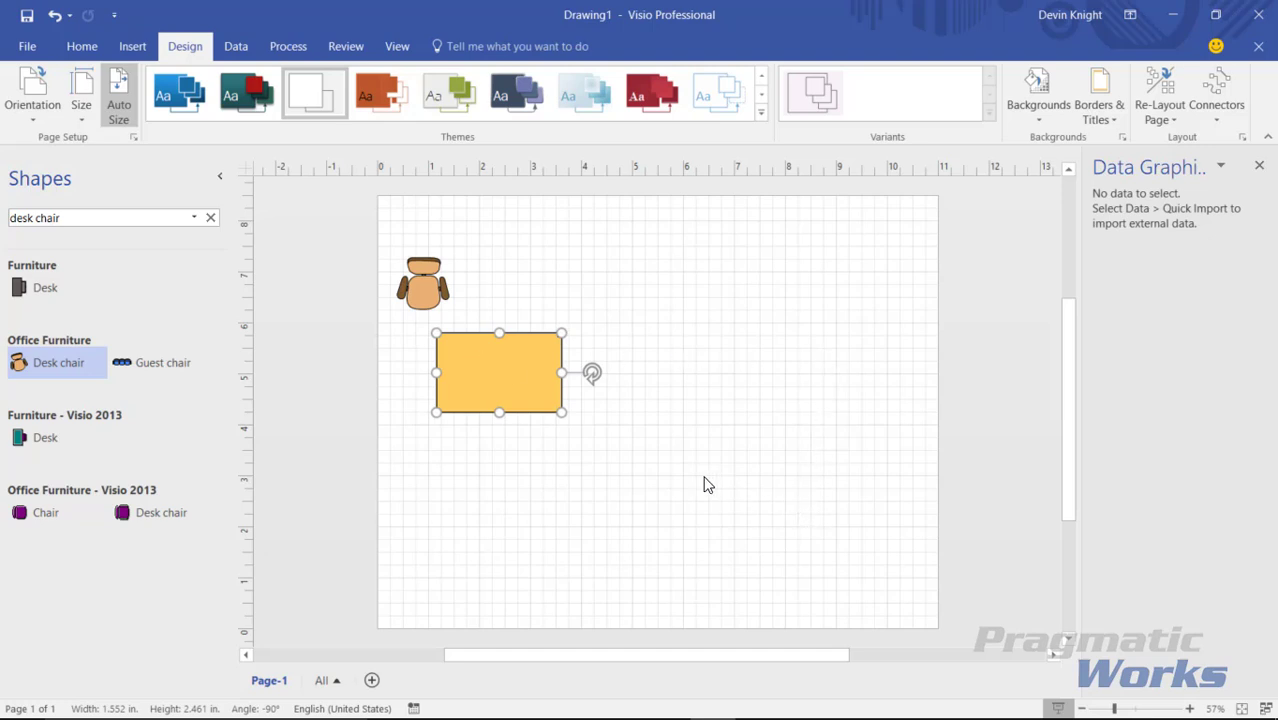
{"action": "left_click_drag", "start_coordinate": [474, 383], "coordinate": [453, 378]}
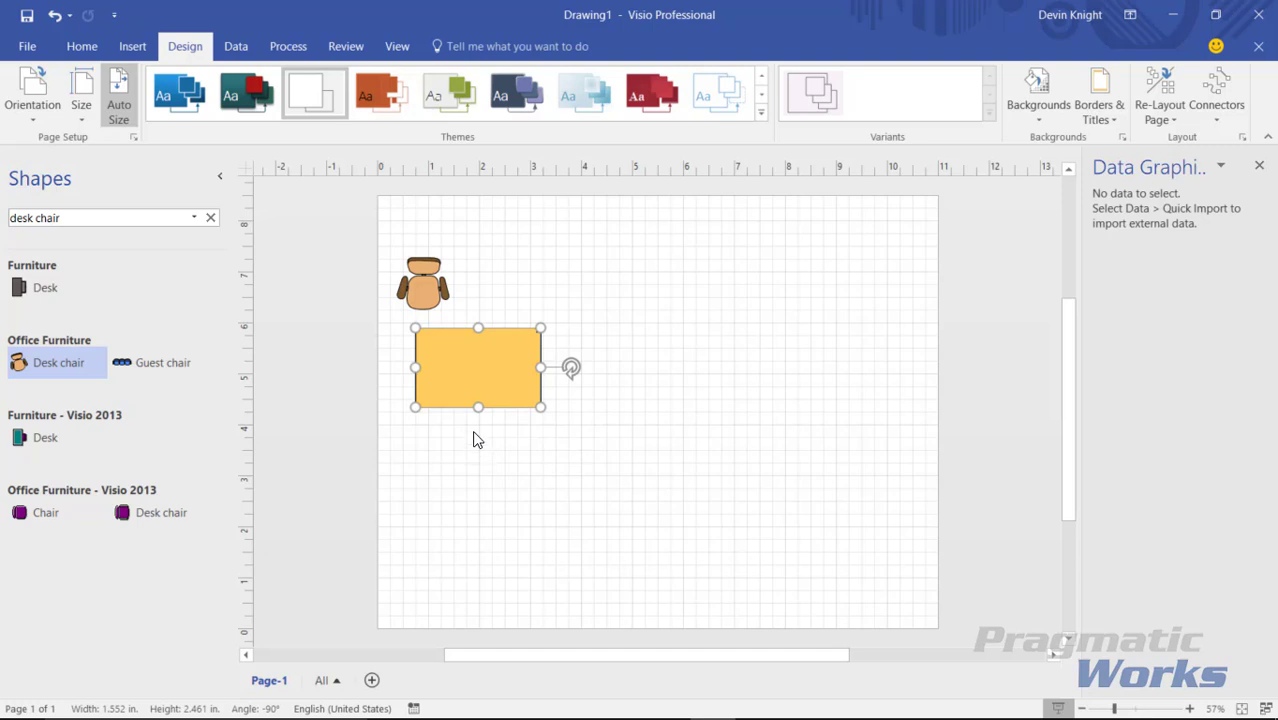
{"action": "key", "text": "ctrl+v"}
{"action": "key", "text": "ctrl+v"}
{"action": "left_click_drag", "start_coordinate": [807, 371], "coordinate": [845, 314]}
{"action": "key", "text": "ctrl+v"}
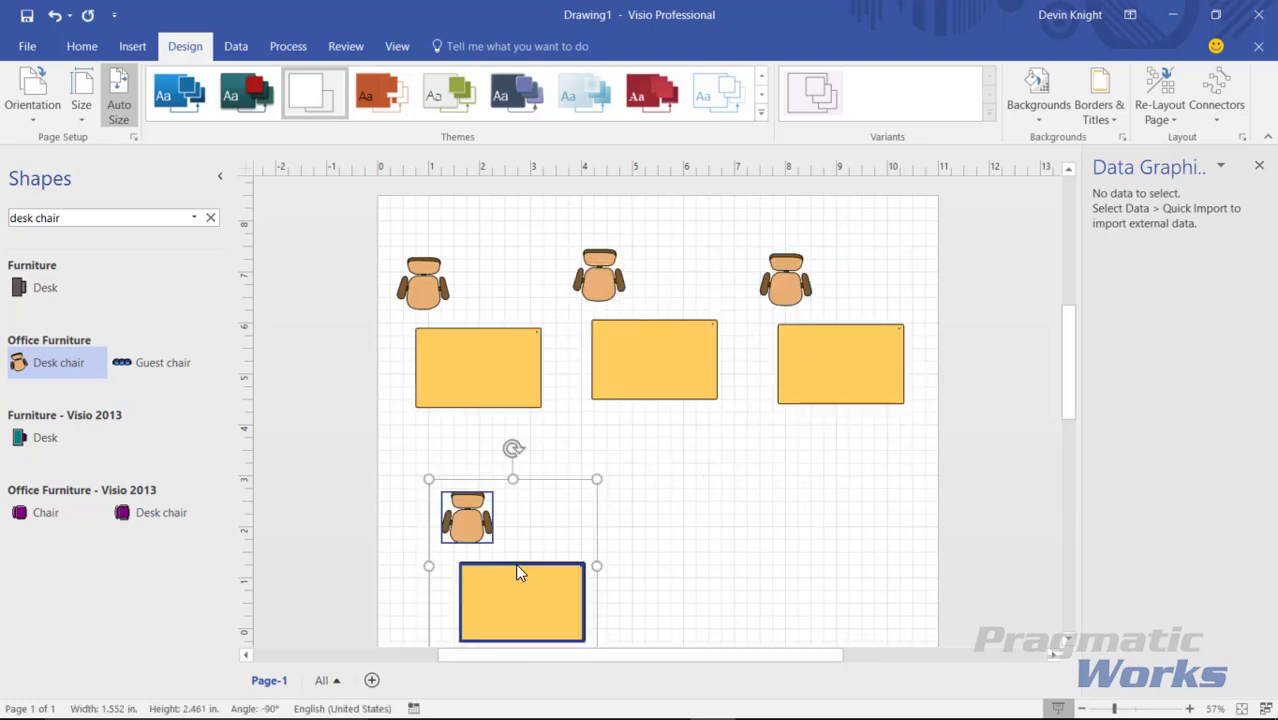
{"action": "key", "text": "ctrl+v"}
Duplicate the desk chairs so that each of the five tables has a second chair
{"action": "left_click_drag", "start_coordinate": [423, 283], "coordinate": [494, 296]}
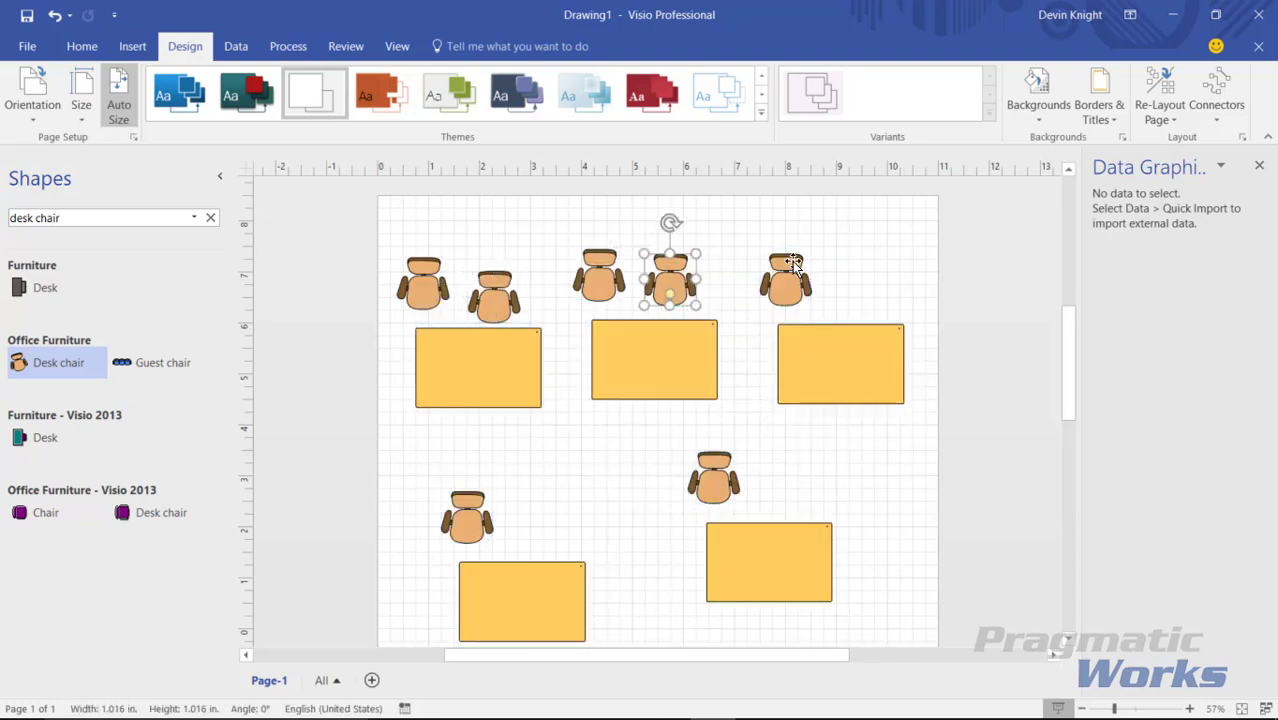
{"action": "left_click_drag", "start_coordinate": [793, 263], "coordinate": [857, 263]}
{"action": "left_click_drag", "start_coordinate": [467, 517], "coordinate": [531, 507]}
{"action": "left_click_drag", "start_coordinate": [786, 280], "coordinate": [786, 450]}
Move the three upper tables down to line them up in a row away from their chairs
{"action": "left_click_drag", "start_coordinate": [456, 379], "coordinate": [463, 412]}
{"action": "left_click_drag", "start_coordinate": [640, 370], "coordinate": [648, 411]}
{"action": "left_click_drag", "start_coordinate": [836, 357], "coordinate": [837, 393]}
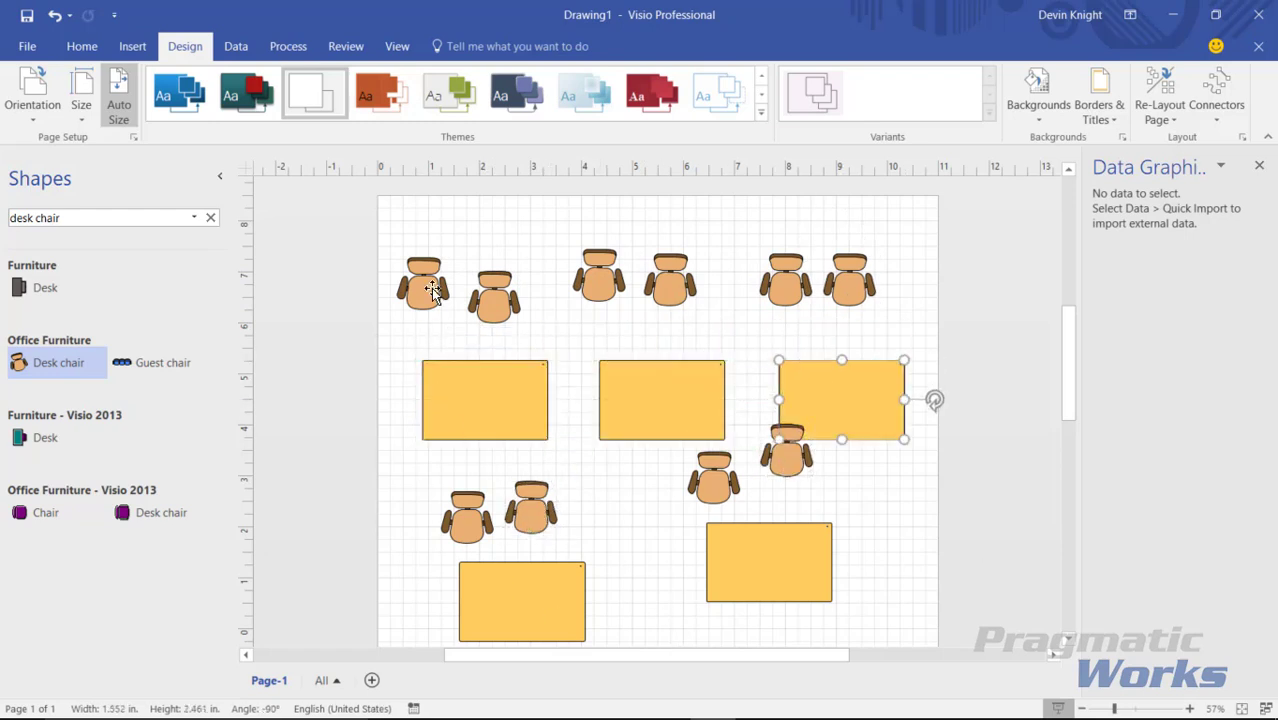
Move the first chair onto the upper-left table's edge, select all ten chairs and send them to the back
{"action": "left_click_drag", "start_coordinate": [431, 288], "coordinate": [456, 353]}
{"action": "right_click", "coordinate": [465, 345]}
{"action": "left_click", "coordinate": [494, 296], "text": "shift"}
{"action": "left_click", "coordinate": [599, 275], "text": "shift"}
{"action": "left_click", "coordinate": [670, 280], "text": "shift"}
{"action": "left_click", "coordinate": [786, 280], "text": "shift"}
{"action": "left_click", "coordinate": [849, 280], "text": "shift"}
{"action": "left_click", "coordinate": [787, 450], "text": "shift"}
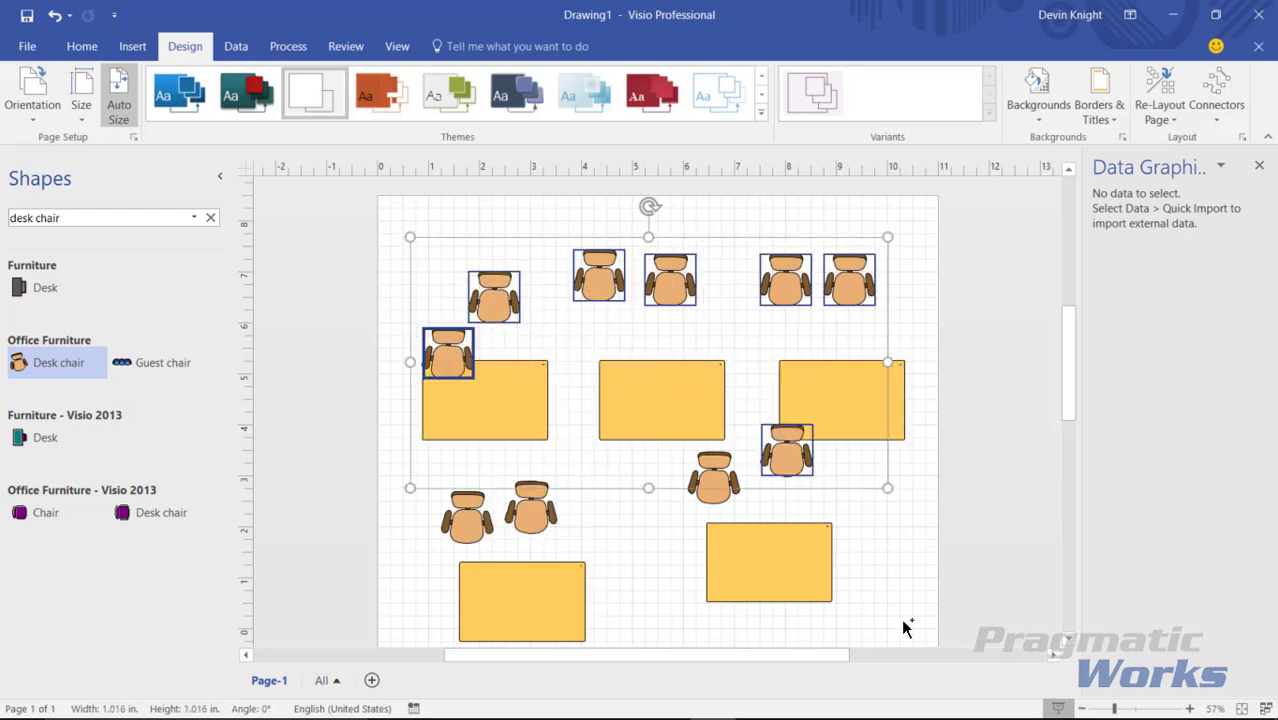
{"action": "left_click", "coordinate": [713, 478], "text": "shift"}
{"action": "left_click", "coordinate": [531, 507], "text": "shift"}
{"action": "left_click", "coordinate": [467, 517], "text": "shift"}
{"action": "right_click", "coordinate": [472, 540]}
{"action": "left_click", "coordinate": [82, 46]}
{"action": "left_click", "coordinate": [1093, 99]}
Tuck the remaining upper-row chairs behind the top edges of their tables, two per table
{"action": "left_click_drag", "start_coordinate": [494, 300], "coordinate": [518, 348]}
{"action": "left_click_drag", "start_coordinate": [573, 277], "coordinate": [599, 345]}
{"action": "left_click_drag", "start_coordinate": [659, 273], "coordinate": [687, 341]}
{"action": "left_click_drag", "start_coordinate": [786, 282], "coordinate": [806, 343]}
{"action": "left_click_drag", "start_coordinate": [849, 282], "coordinate": [879, 343]}
Align the two lower tables in a row and tuck two chairs behind the top edge of each
{"action": "left_click_drag", "start_coordinate": [467, 520], "coordinate": [471, 508]}
{"action": "left_click_drag", "start_coordinate": [538, 598], "coordinate": [608, 538]}
{"action": "left_click_drag", "start_coordinate": [736, 565], "coordinate": [736, 545]}
{"action": "left_click_drag", "start_coordinate": [721, 483], "coordinate": [808, 483]}
{"action": "left_click_drag", "start_coordinate": [531, 505], "coordinate": [633, 483]}
{"action": "left_click_drag", "start_coordinate": [471, 505], "coordinate": [555, 490]}
Select all tables and chairs and shift the whole arrangement slightly upward on the page
{"action": "left_click_drag", "start_coordinate": [391, 251], "coordinate": [925, 600]}
{"action": "left_click_drag", "start_coordinate": [633, 430], "coordinate": [687, 395]}
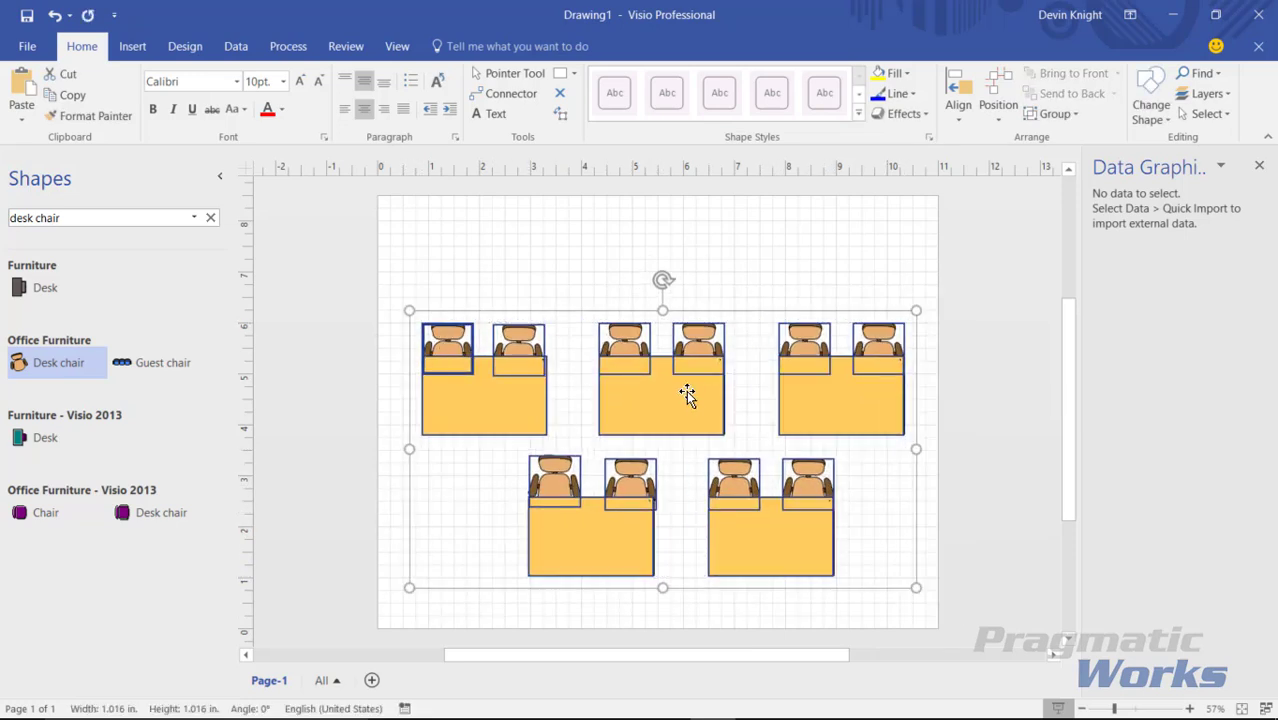
{"action": "left_click", "coordinate": [604, 323]}
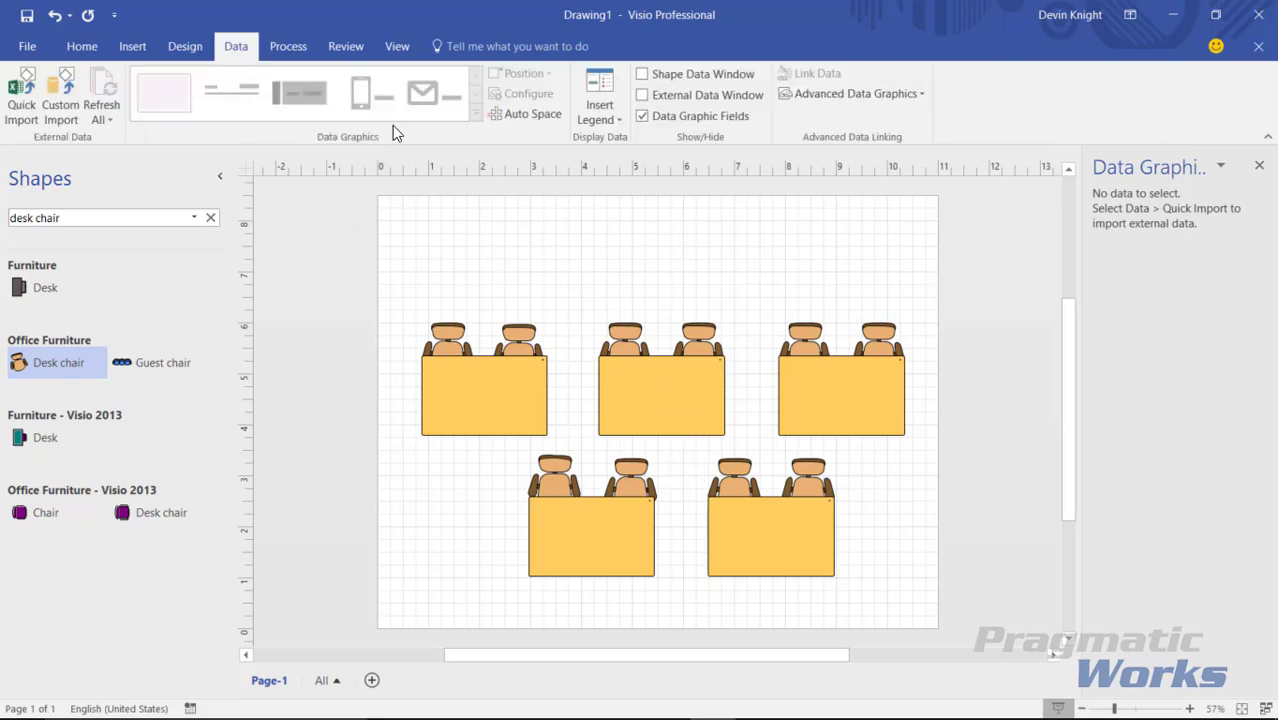
Show the External Data window, hide the Data Graphic Fields and start quick-linking data to shapes
{"action": "left_click", "coordinate": [676, 95]}
{"action": "left_click", "coordinate": [679, 117]}
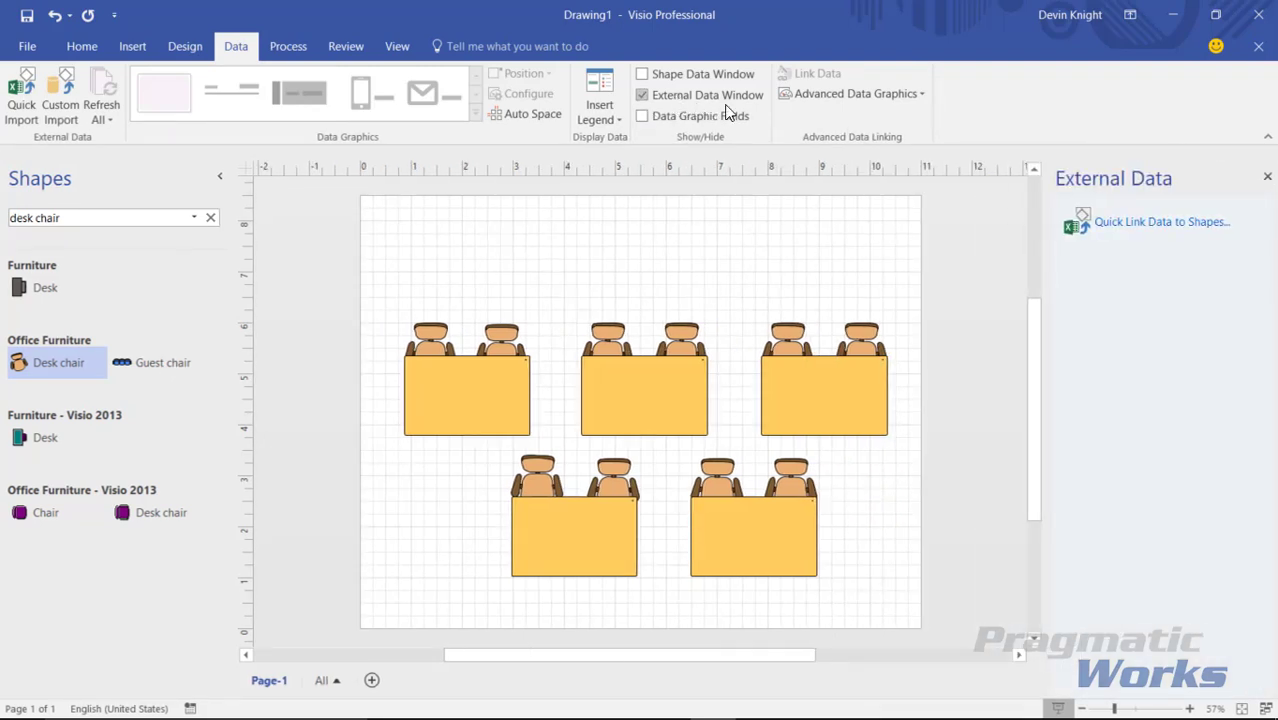
{"action": "left_click", "coordinate": [1160, 222]}
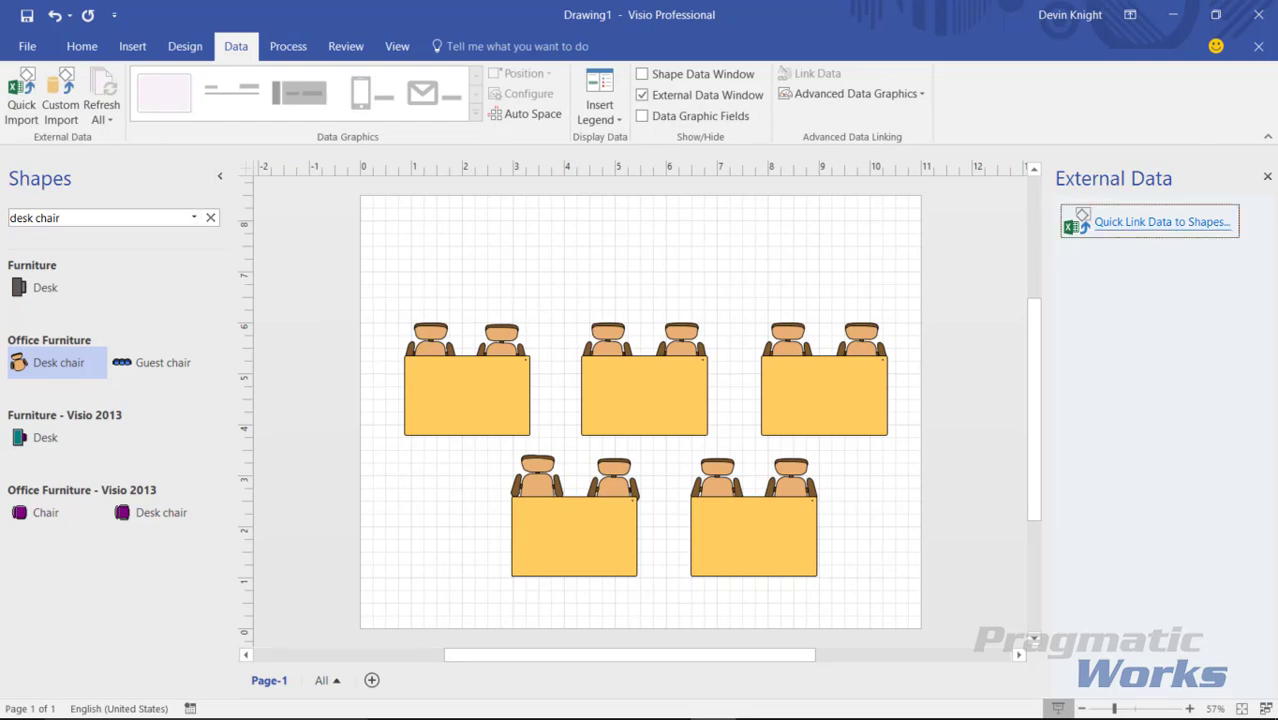
Browse for the Excel workbook in the Data folder under C:\Power BI Custom Visuals
{"action": "left_click", "coordinate": [785, 347]}
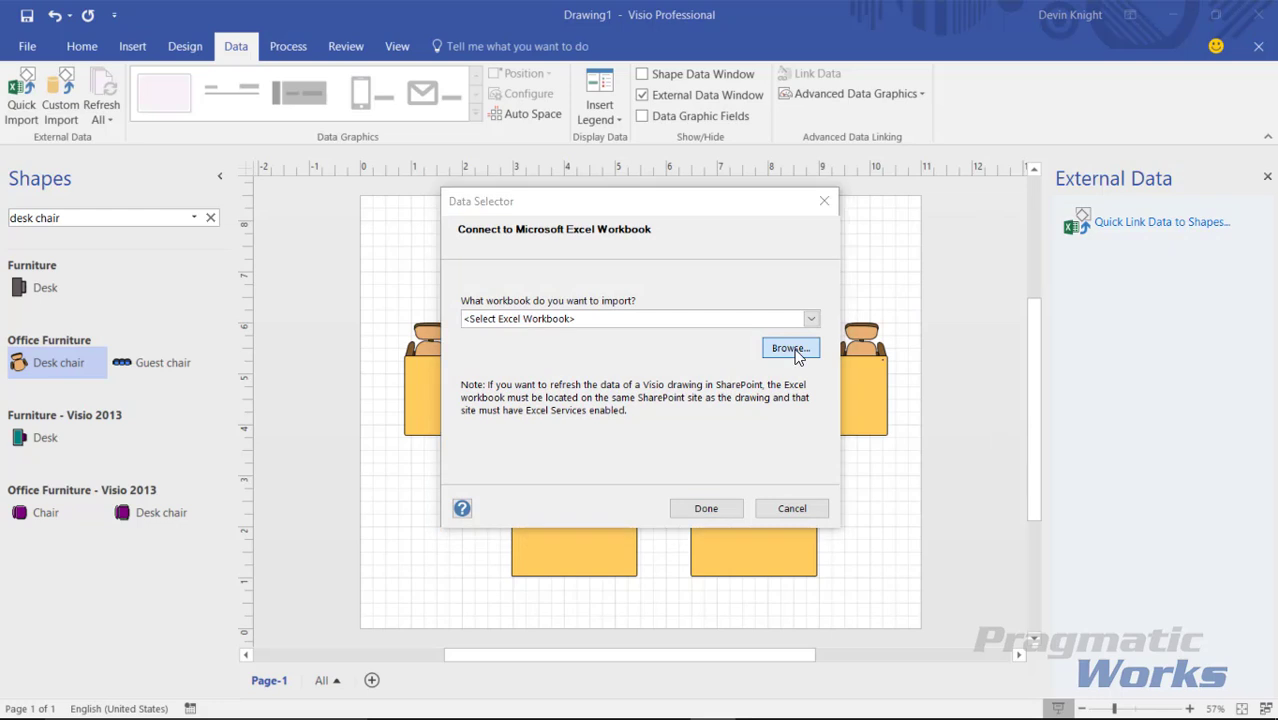
{"action": "scroll", "coordinate": [578, 462], "scroll_direction": "down", "scroll_amount": 2}
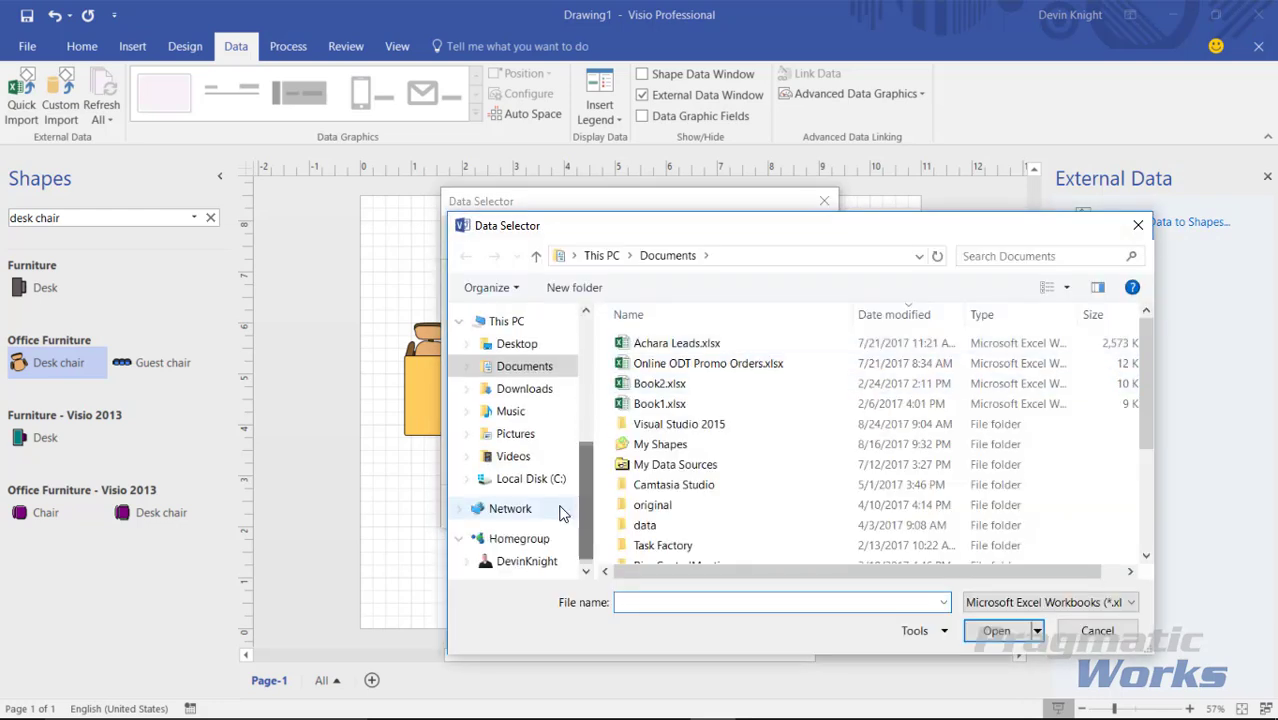
{"action": "left_click", "coordinate": [530, 478]}
{"action": "scroll", "coordinate": [724, 492], "scroll_direction": "down", "scroll_amount": 1}
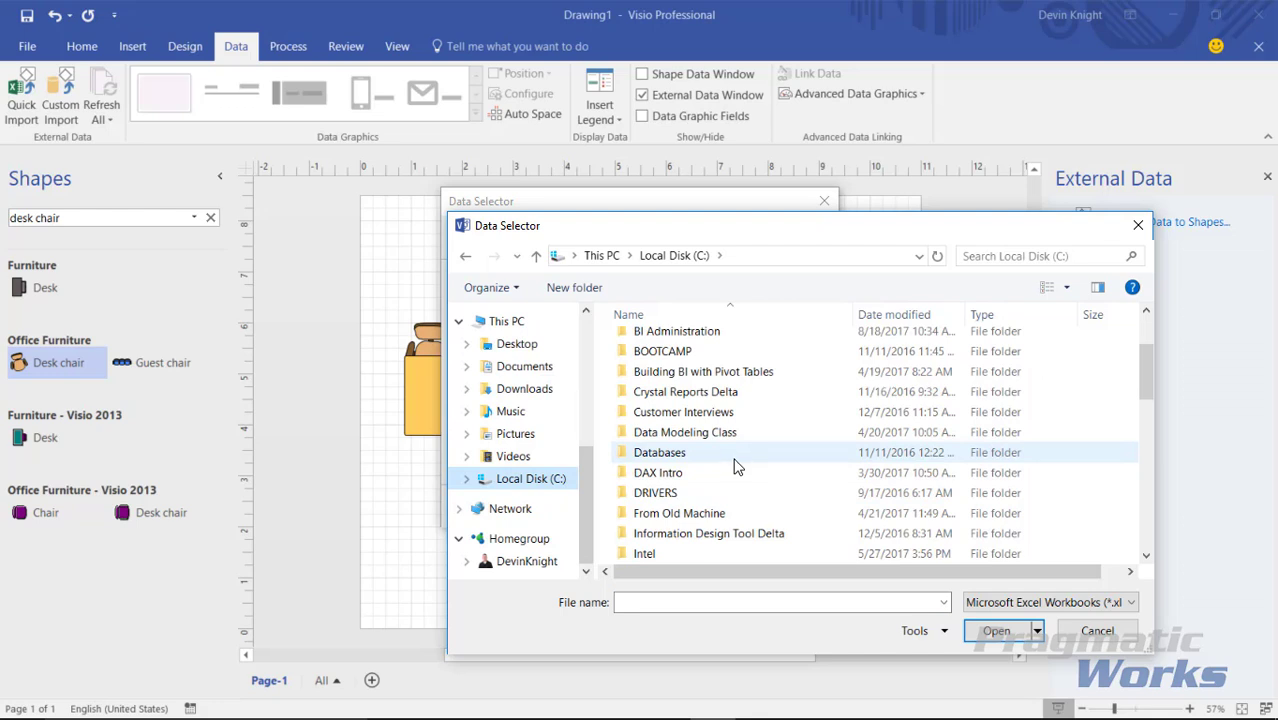
{"action": "scroll", "coordinate": [758, 455], "scroll_direction": "down", "scroll_amount": 4}
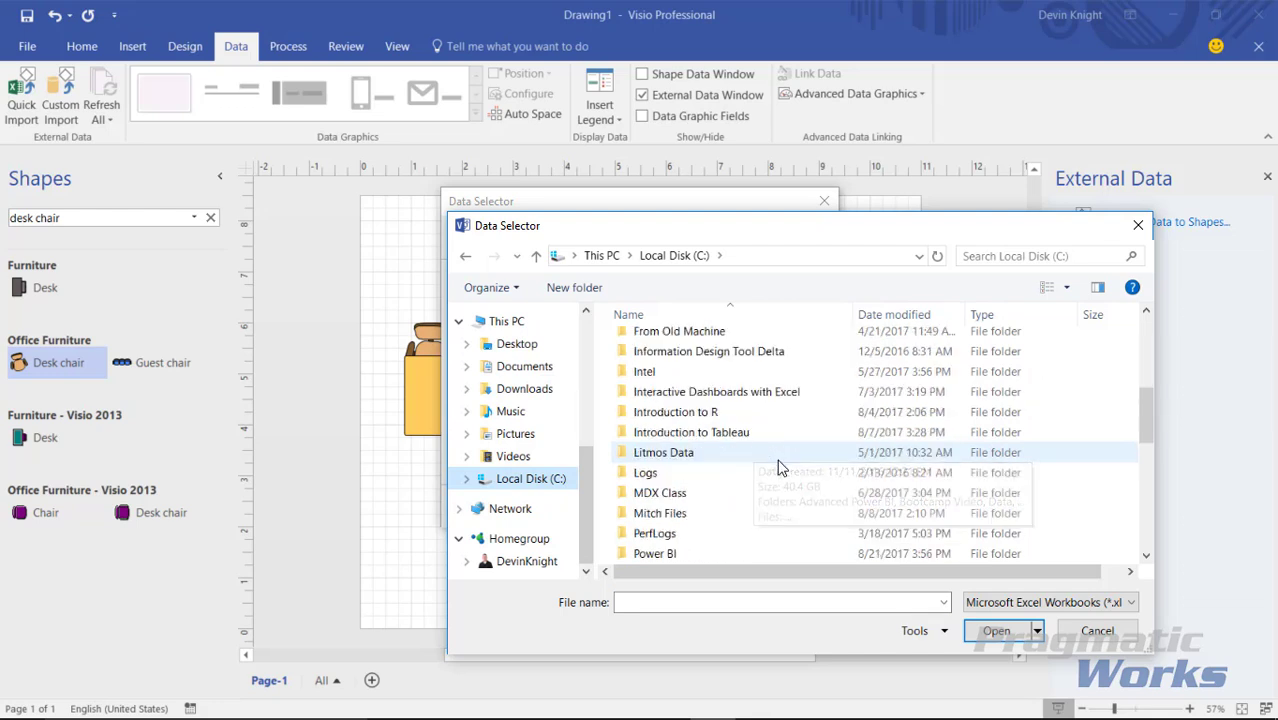
{"action": "scroll", "coordinate": [781, 468], "scroll_direction": "down", "scroll_amount": 3}
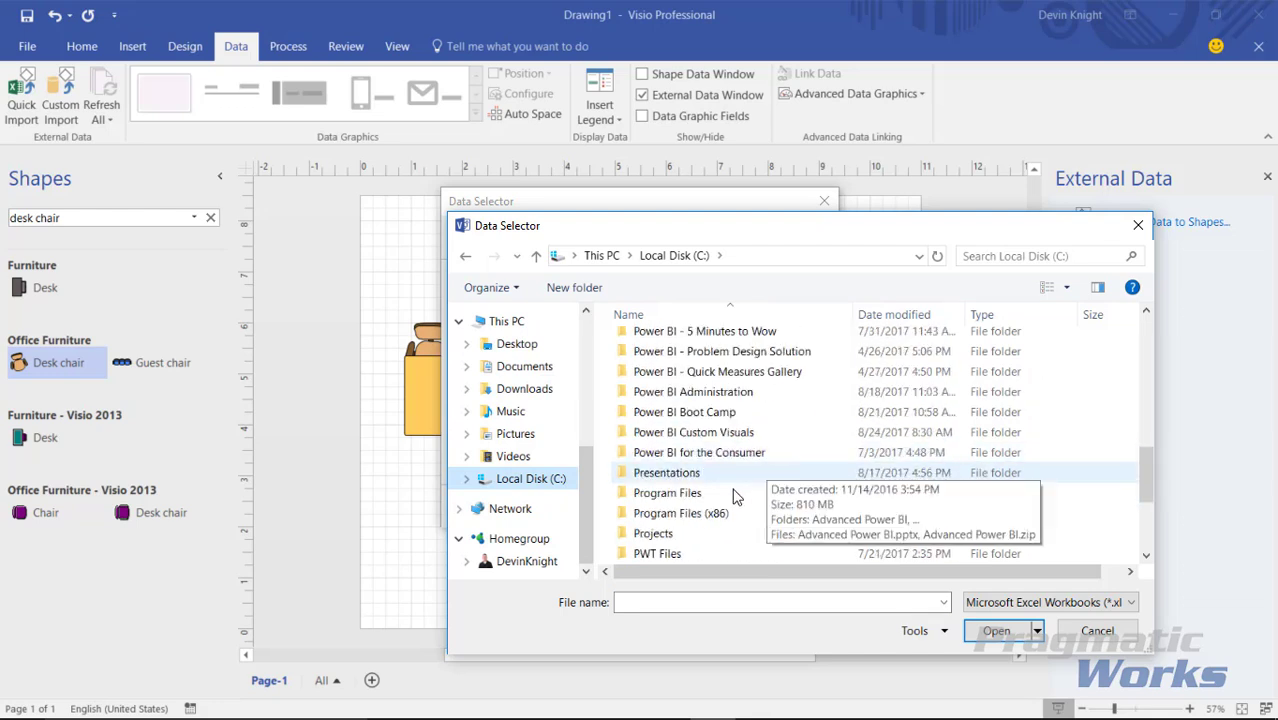
{"action": "double_click", "coordinate": [757, 437]}
{"action": "left_click", "coordinate": [715, 365]}
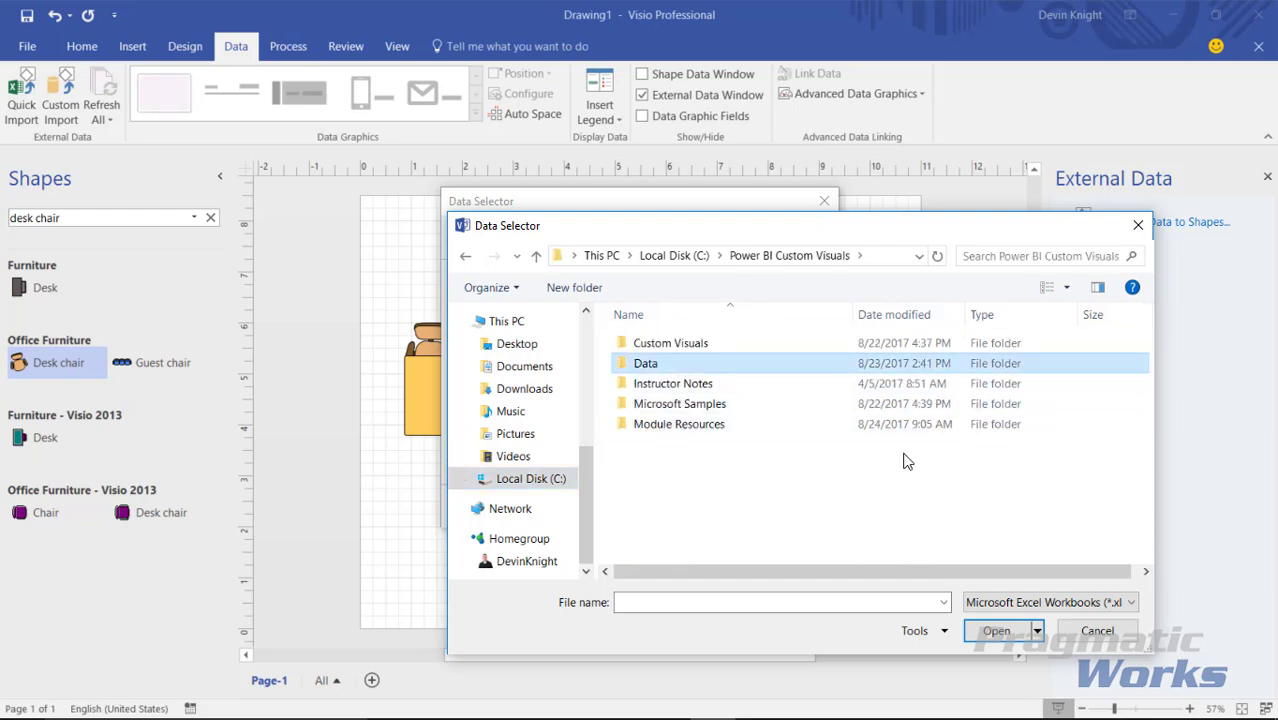
{"action": "double_click", "coordinate": [725, 364]}
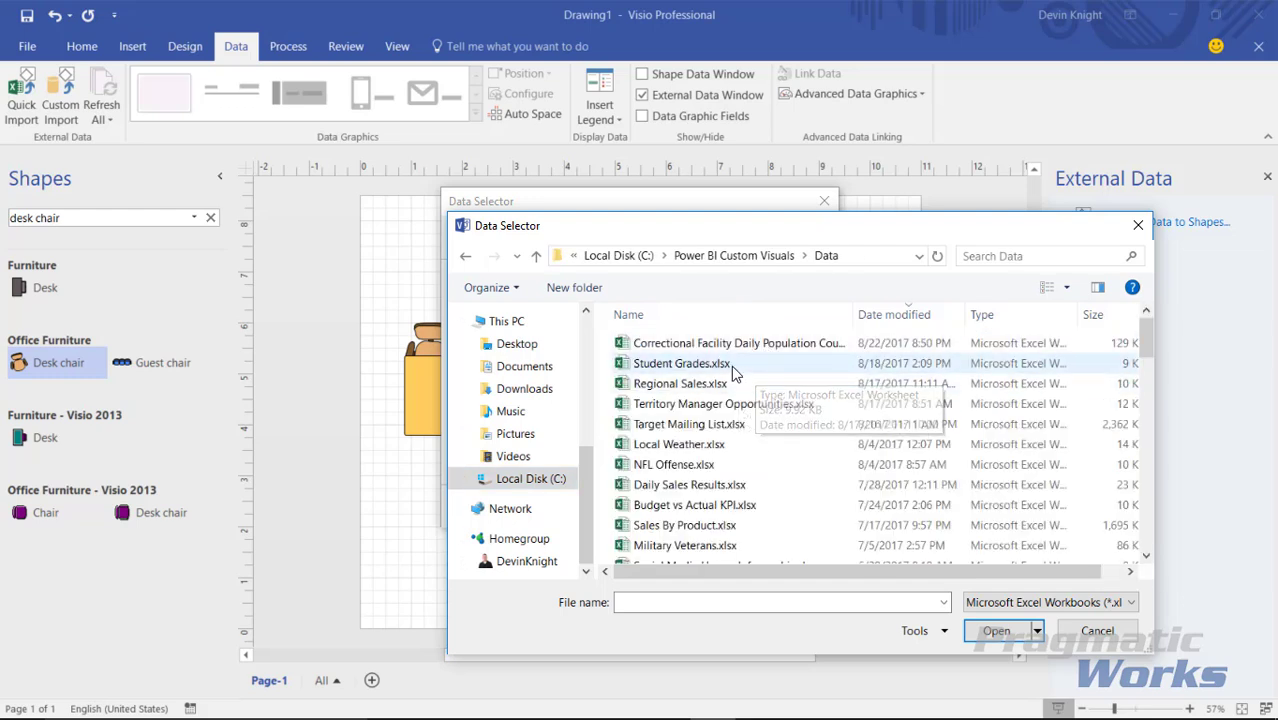
Import the Student Grades.xlsx workbook into the drawing as external data and finish the quick import
{"action": "left_click", "coordinate": [731, 365]}
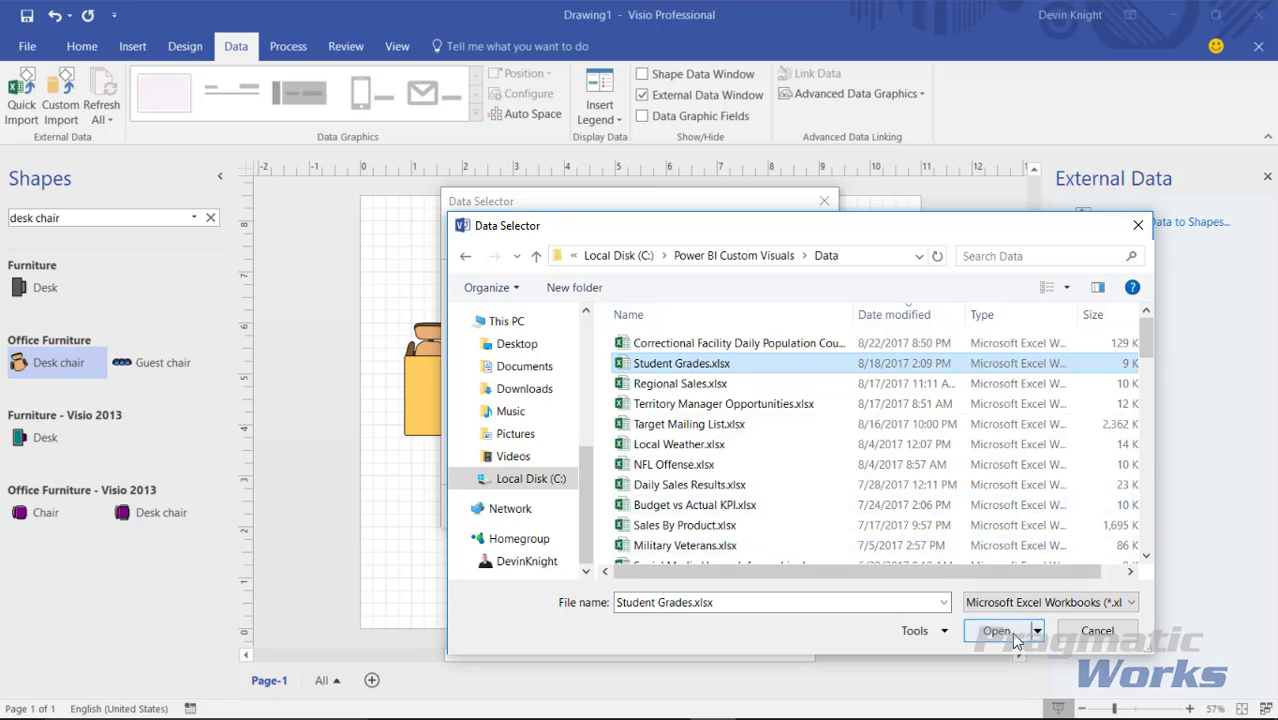
{"action": "left_click", "coordinate": [996, 631]}
{"action": "left_click", "coordinate": [706, 508]}
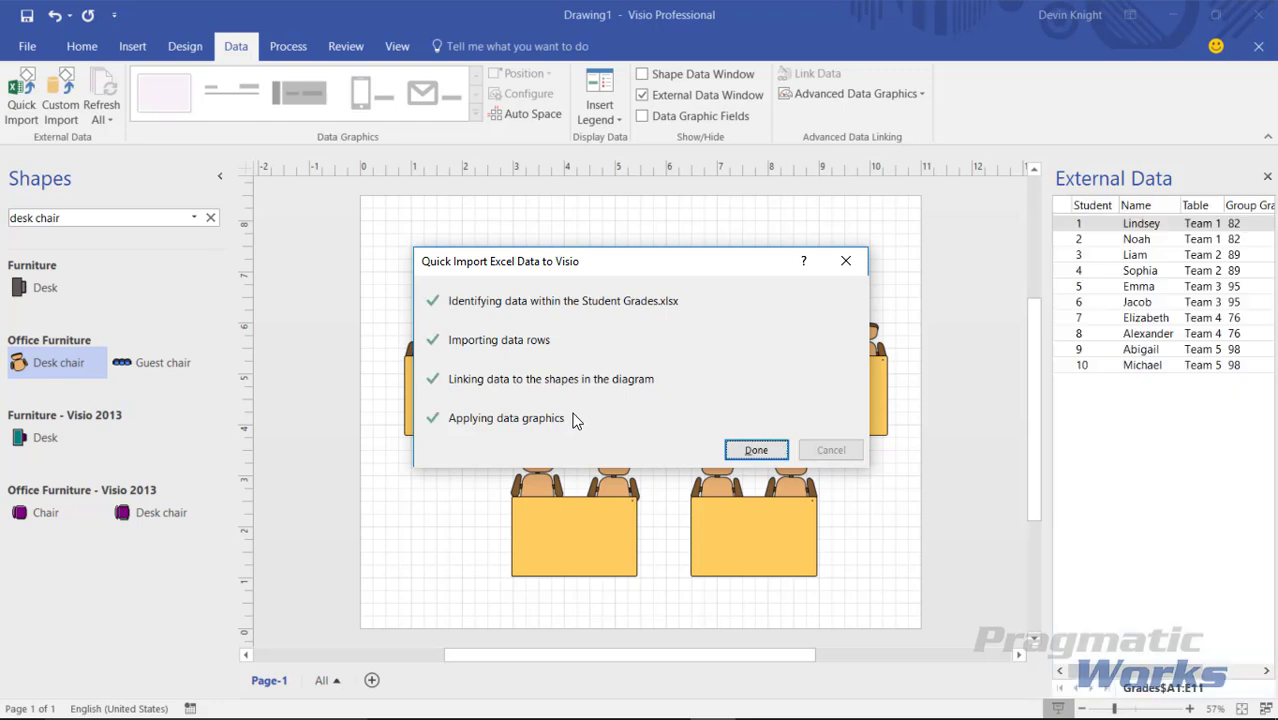
{"action": "left_click", "coordinate": [762, 449]}
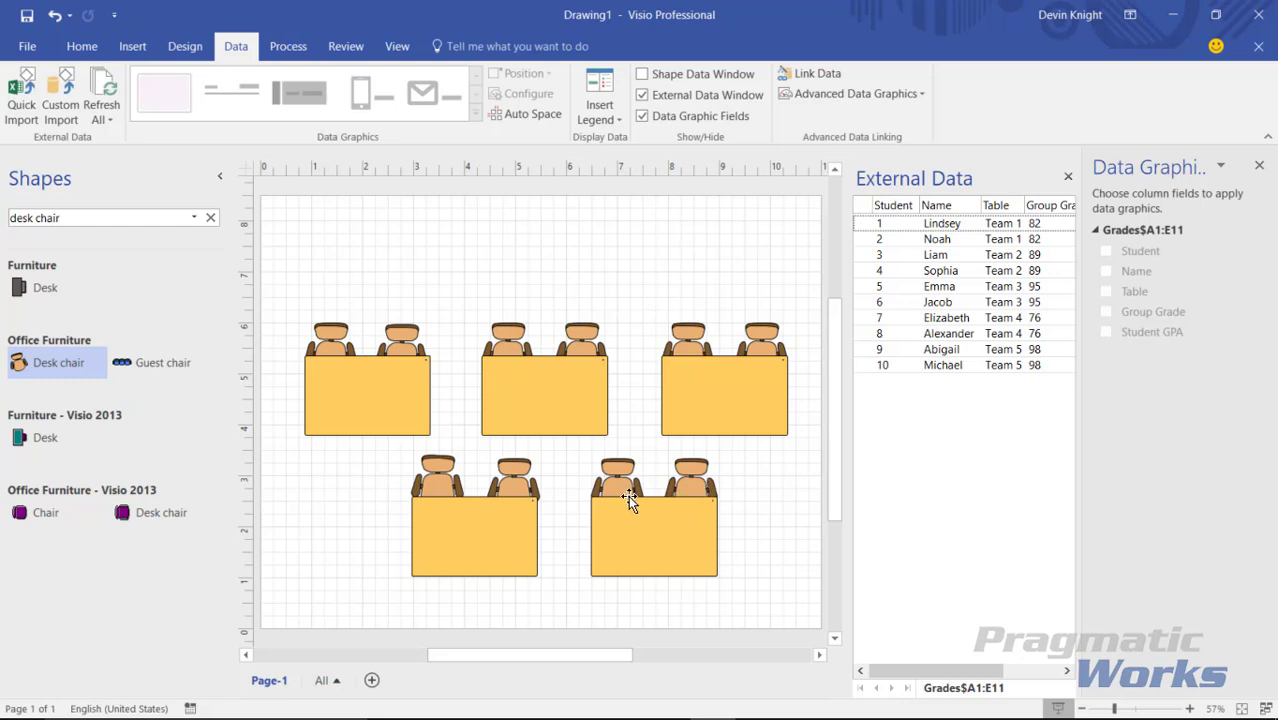
Select the two lower tables with their chairs and move them down to widen the gap between the rows
{"action": "left_click", "coordinate": [455, 670]}
{"action": "left_click_drag", "start_coordinate": [360, 448], "coordinate": [789, 598]}
{"action": "left_click_drag", "start_coordinate": [633, 540], "coordinate": [626, 569]}
{"action": "left_click", "coordinate": [756, 571]}
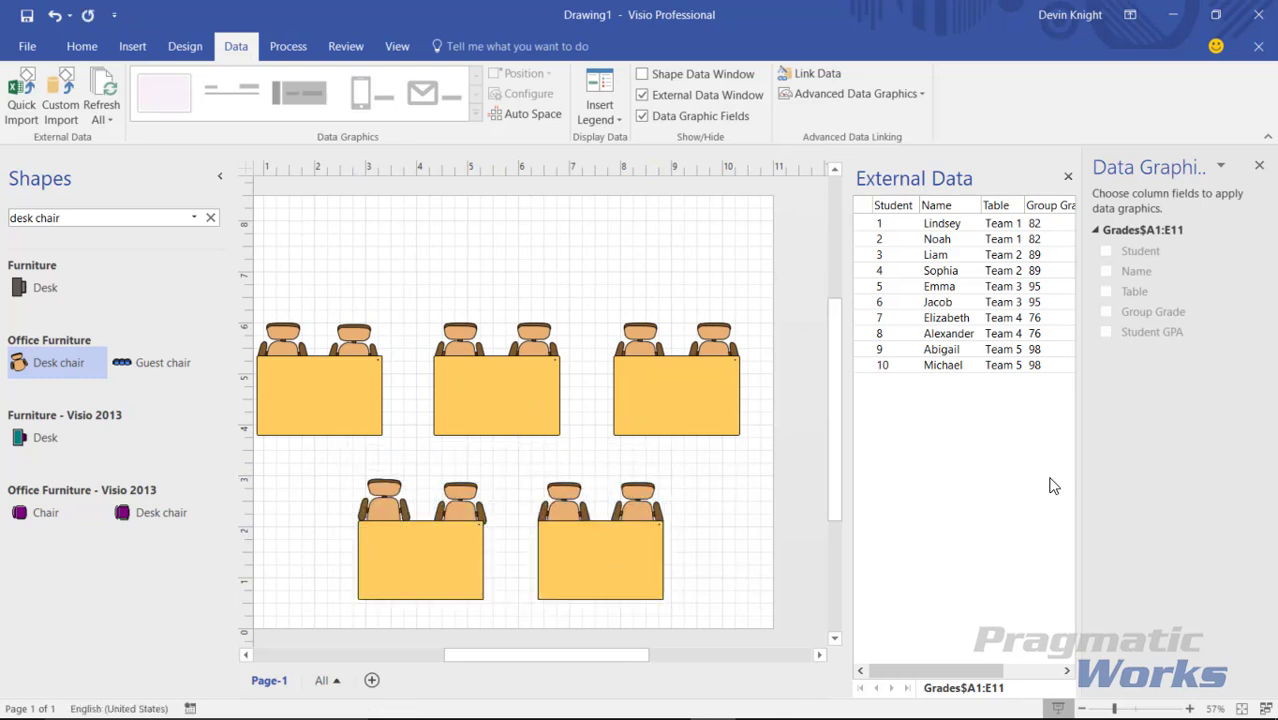
Link the data rows of students 1 to 4 to the four lower-row chairs, working from right to left
{"action": "left_click_drag", "start_coordinate": [882, 224], "coordinate": [624, 499]}
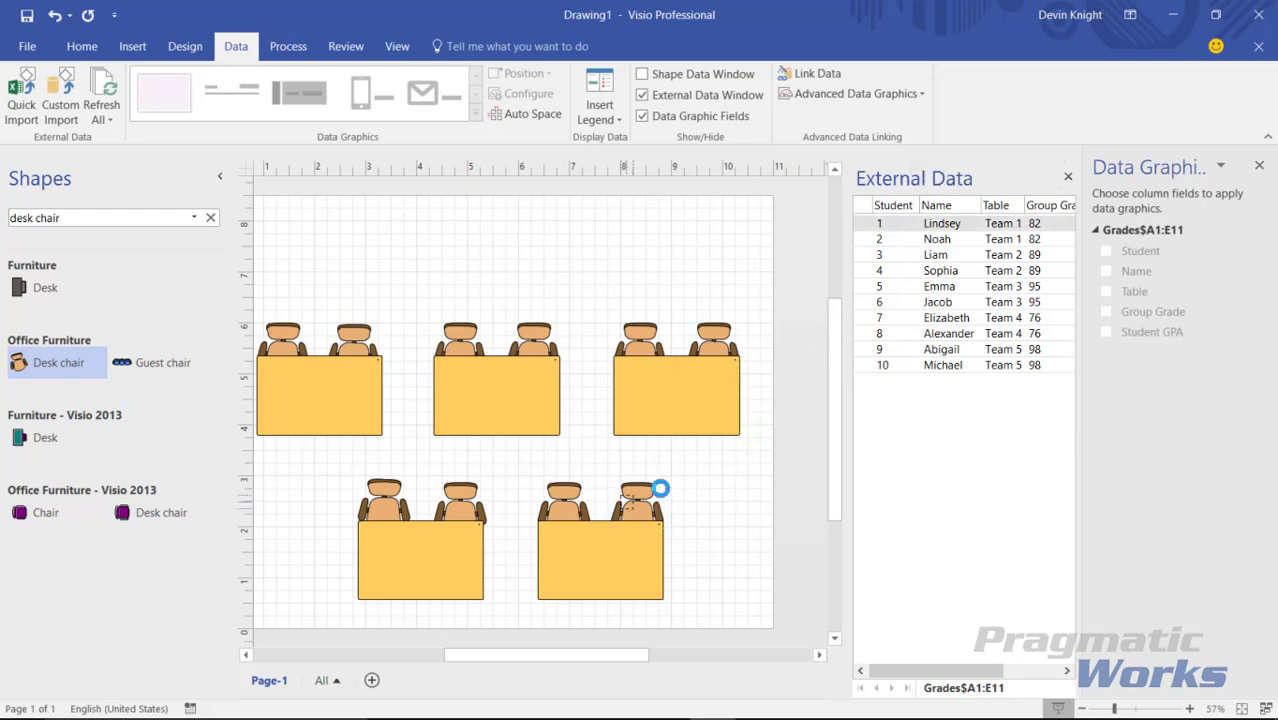
{"action": "left_click", "coordinate": [898, 240]}
{"action": "left_click_drag", "start_coordinate": [566, 497], "coordinate": [566, 497]}
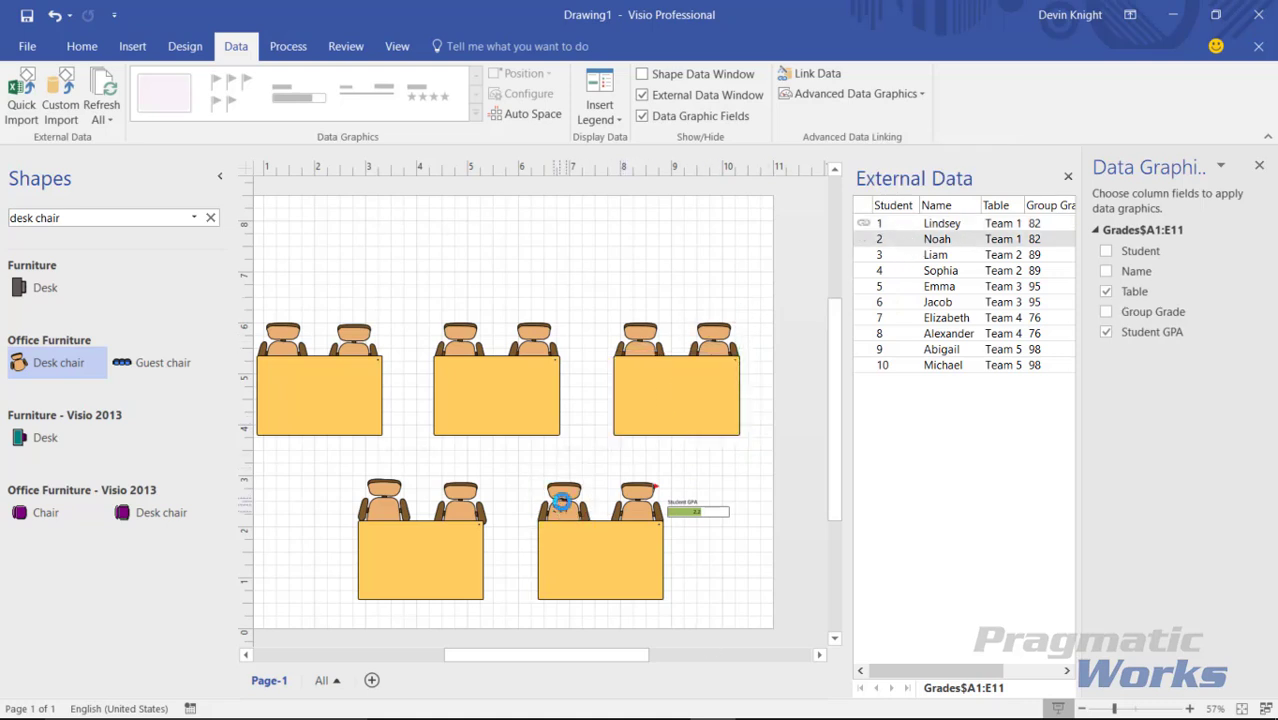
{"action": "left_click", "coordinate": [914, 257]}
{"action": "left_click_drag", "start_coordinate": [914, 259], "coordinate": [462, 500]}
{"action": "left_click_drag", "start_coordinate": [882, 272], "coordinate": [413, 503]}
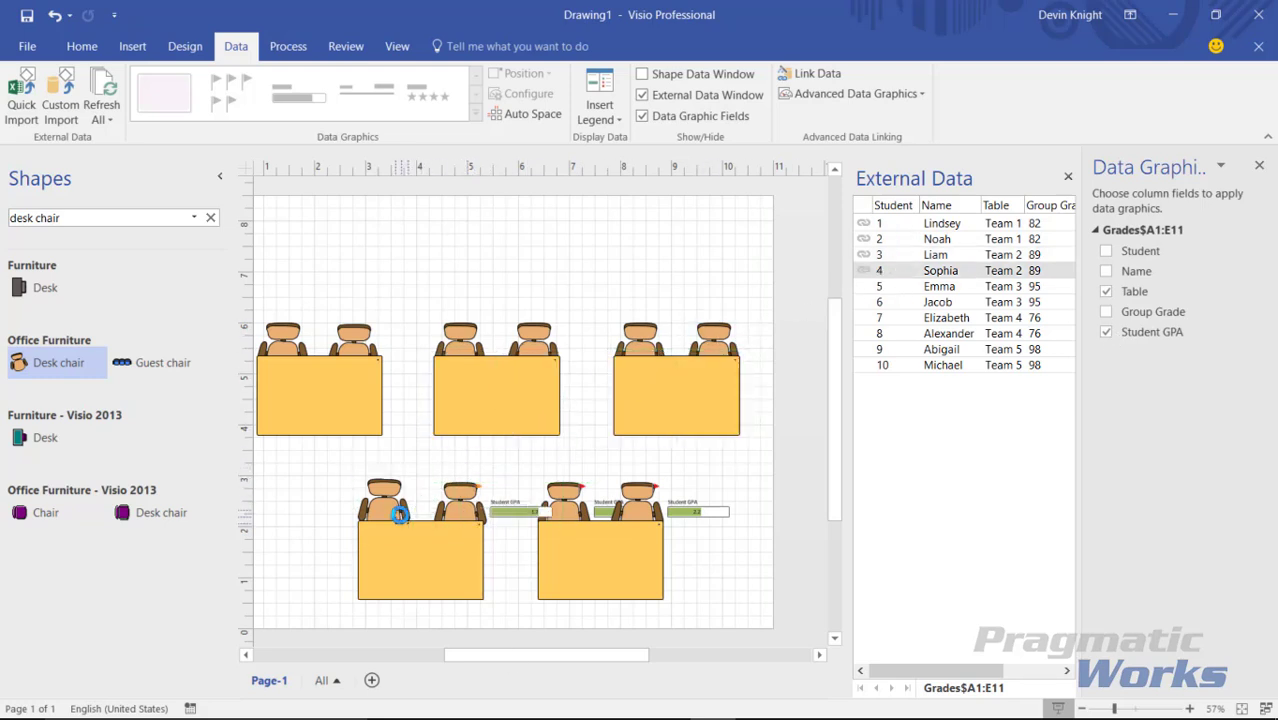
Link the data rows of students 5 to 8 to the chairs of the upper-right and upper-middle tables, working from right to left
{"action": "left_click_drag", "start_coordinate": [870, 288], "coordinate": [712, 345]}
{"action": "left_click_drag", "start_coordinate": [886, 312], "coordinate": [645, 345]}
{"action": "left_click", "coordinate": [920, 322]}
{"action": "left_click_drag", "start_coordinate": [918, 328], "coordinate": [540, 345]}
{"action": "left_click", "coordinate": [900, 334]}
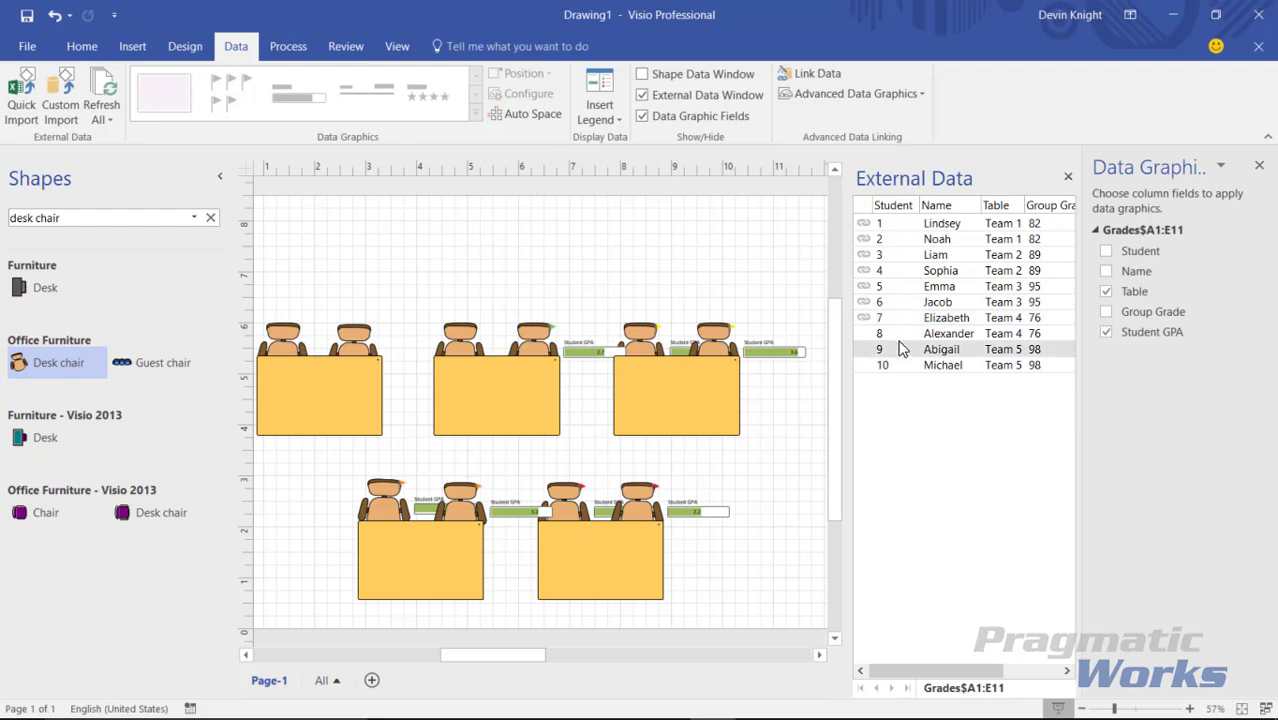
{"action": "left_click_drag", "start_coordinate": [900, 334], "coordinate": [513, 363]}
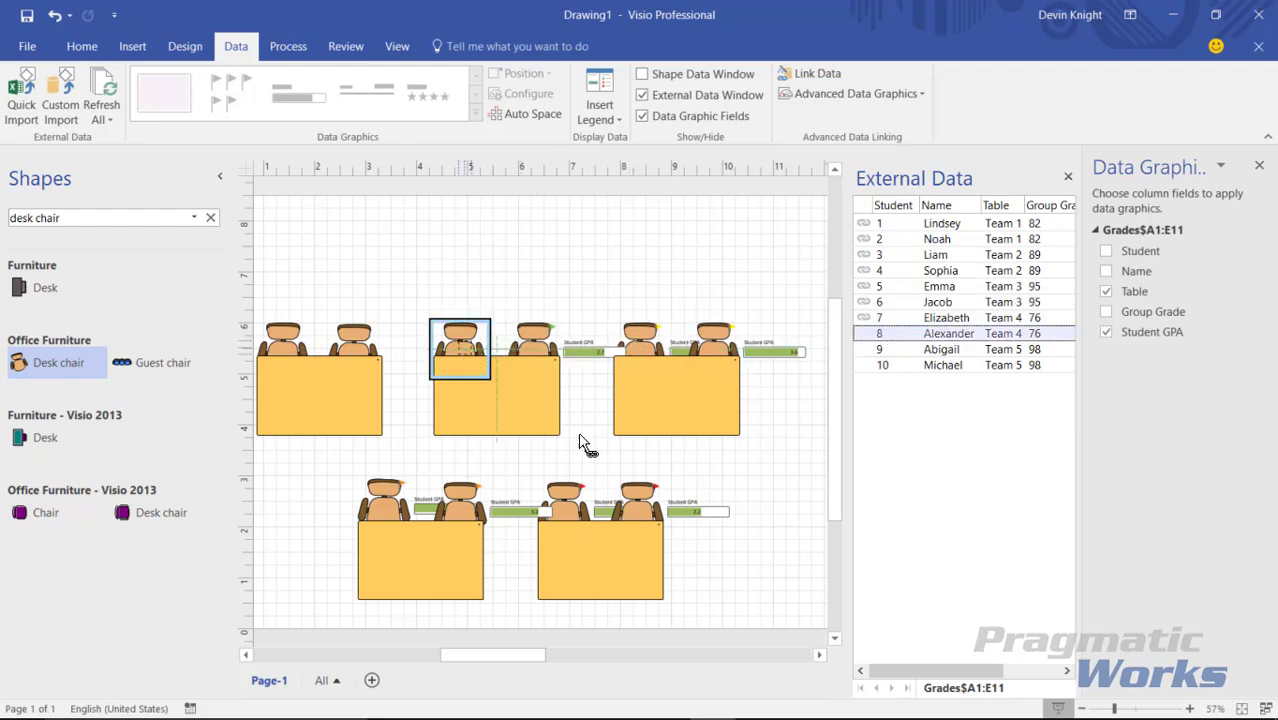
Link the data rows of students 9 and 10 to the right and left chairs of the upper-left table
{"action": "left_click", "coordinate": [905, 351]}
{"action": "left_click_drag", "start_coordinate": [905, 351], "coordinate": [352, 352]}
{"action": "left_click", "coordinate": [921, 368]}
{"action": "left_click_drag", "start_coordinate": [921, 374], "coordinate": [312, 350]}
{"action": "left_click_drag", "start_coordinate": [370, 440], "coordinate": [370, 440]}
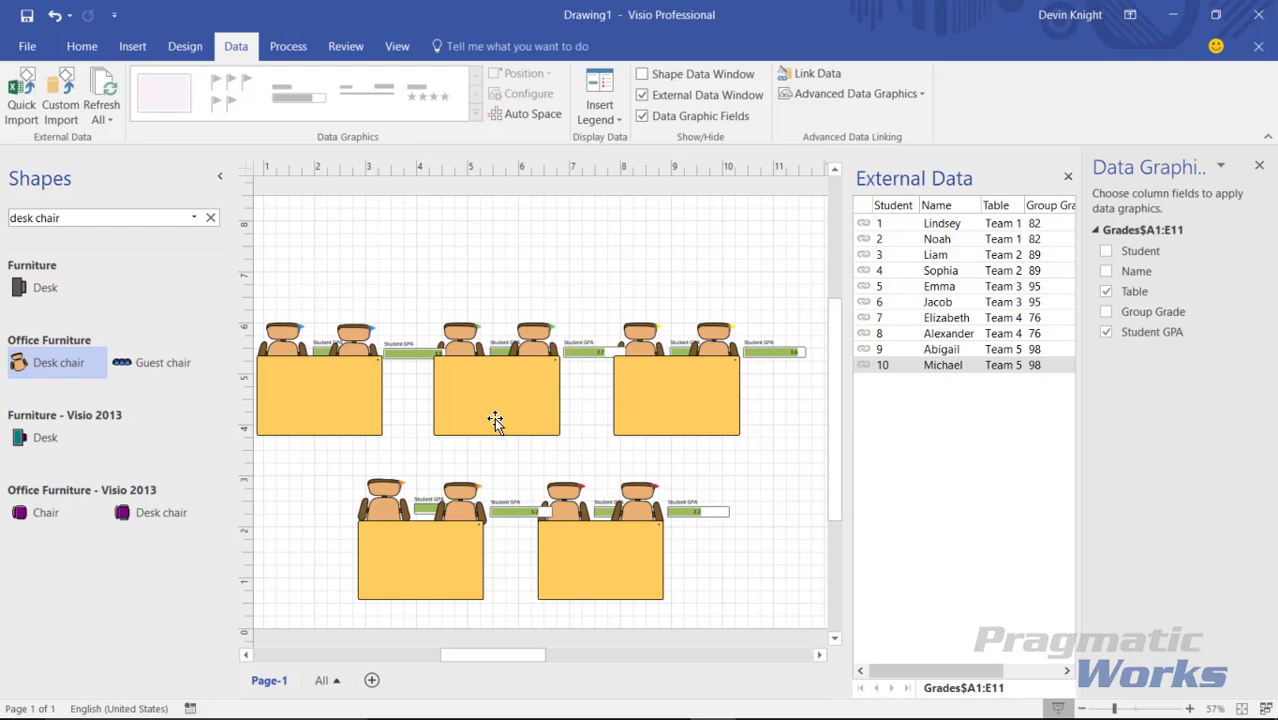
{"action": "mouse_move", "coordinate": [518, 653]}
{"action": "left_mouse_down"}
{"action": "mouse_move", "coordinate": [472, 659]}
{"action": "mouse_move", "coordinate": [512, 660]}
{"action": "left_mouse_up"}
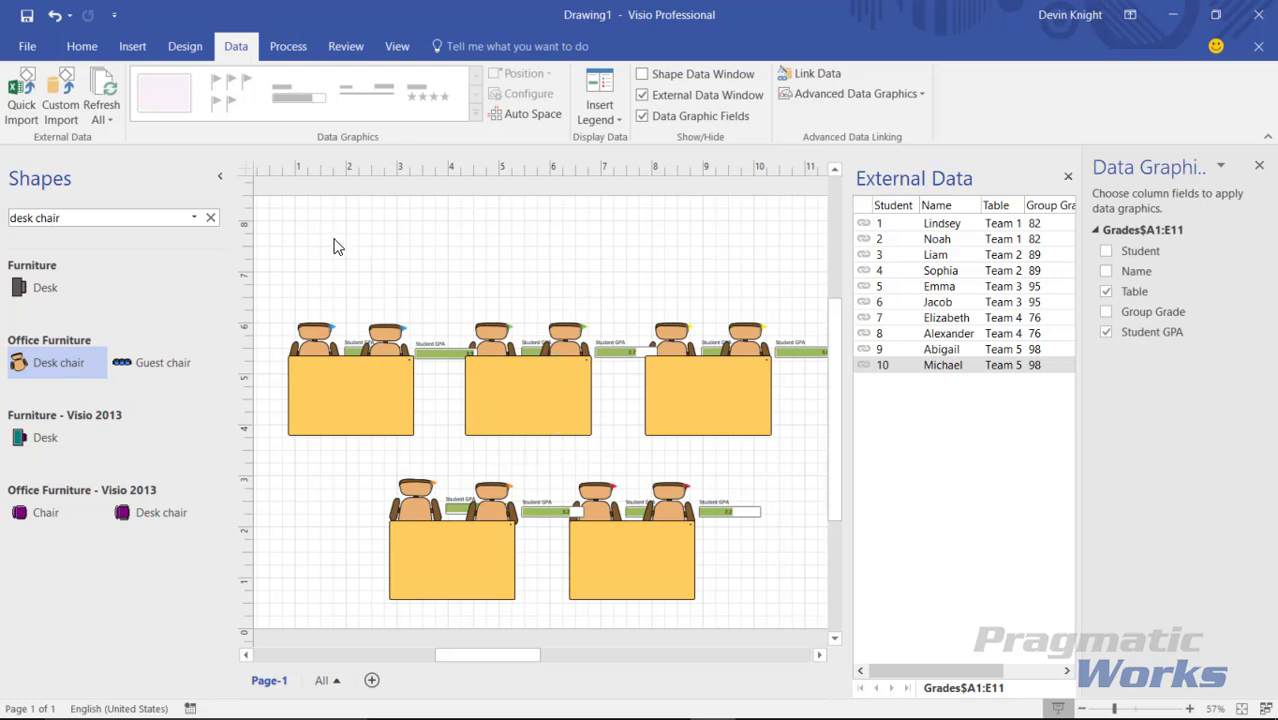
Save the drawing as ClassRoomDataExample.vsdx in the Visio Visual folder of the Pragmatic Works OneDrive
{"action": "left_click", "coordinate": [26, 15]}
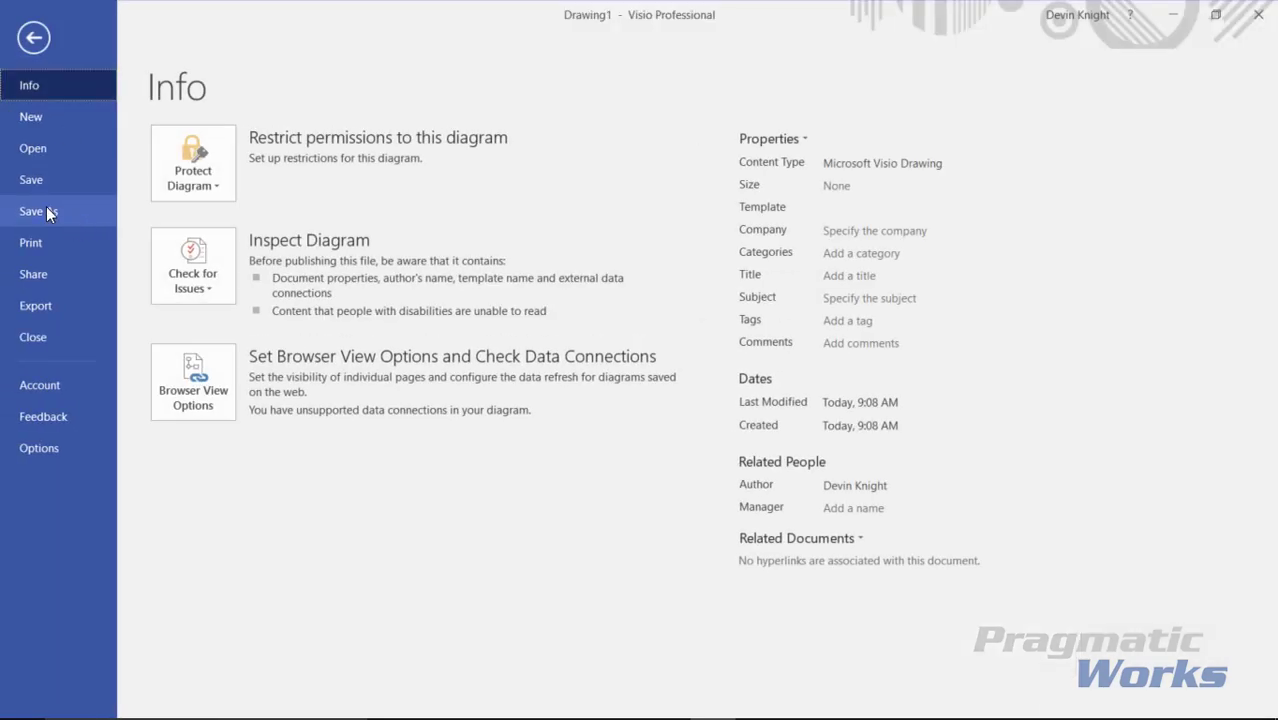
{"action": "left_click", "coordinate": [51, 211]}
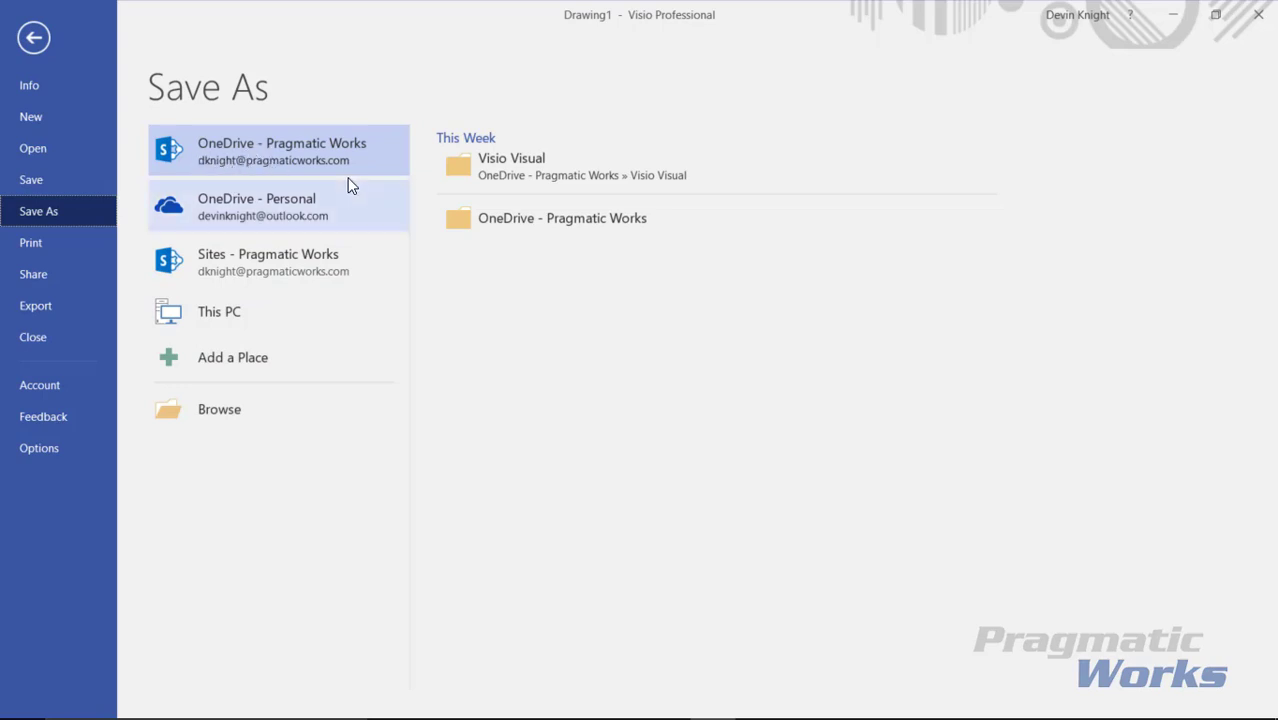
{"action": "left_click", "coordinate": [500, 175]}
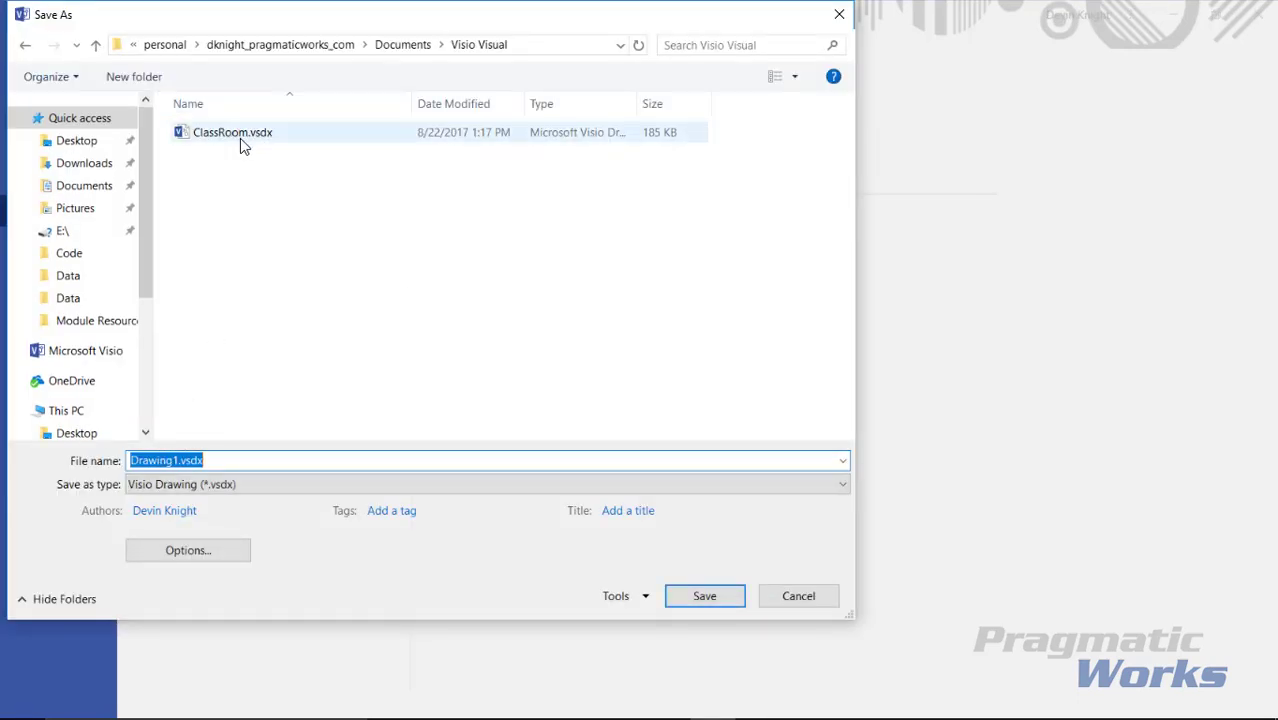
{"action": "left_click", "coordinate": [173, 460]}
{"action": "double_click", "coordinate": [179, 460]}
{"action": "type", "text": "ClassRoomDataExample"}
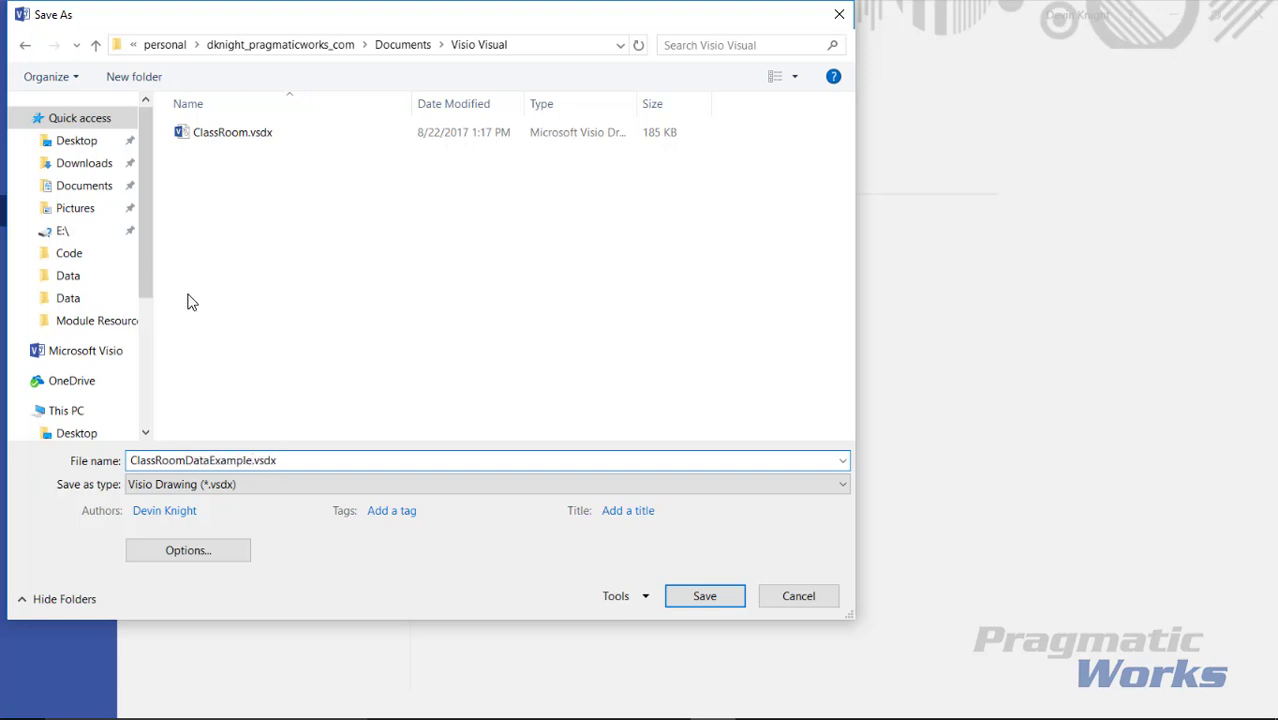
{"action": "left_click", "coordinate": [673, 597]}
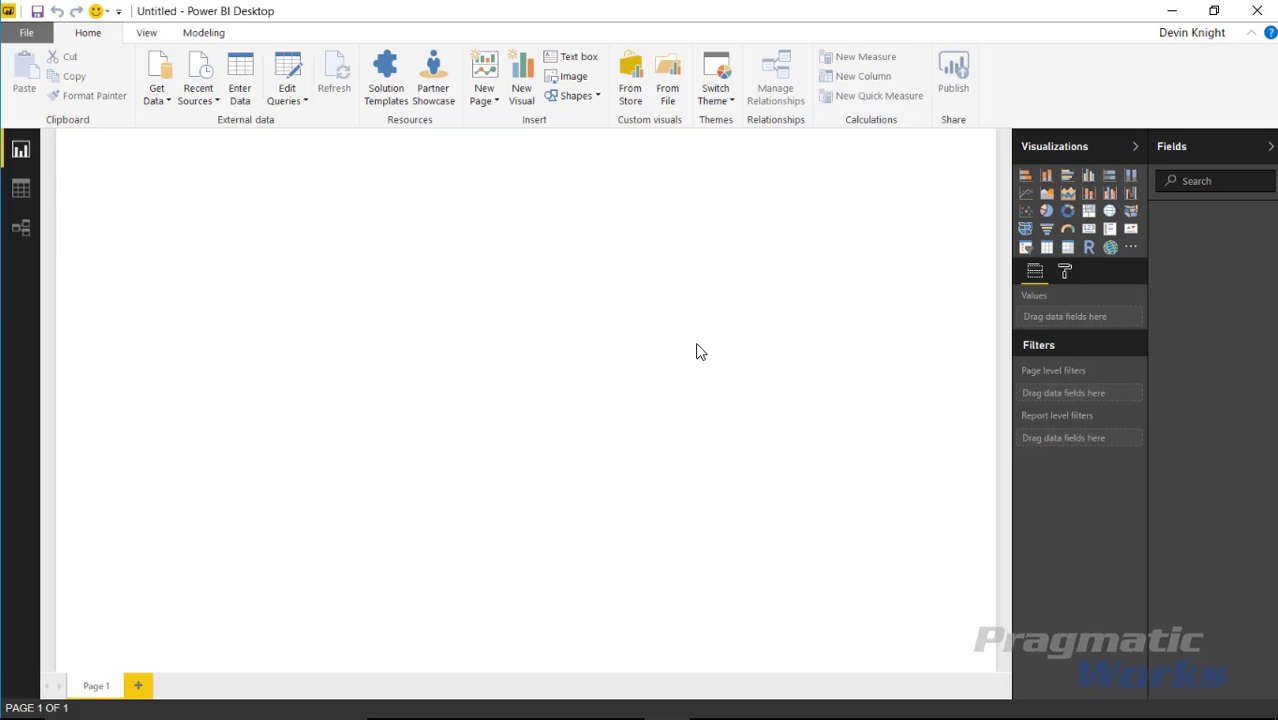
In Power BI Desktop, start getting data from Excel and browse to the Data folder under C:\Power BI Custom Visuals
{"action": "left_click", "coordinate": [157, 98]}
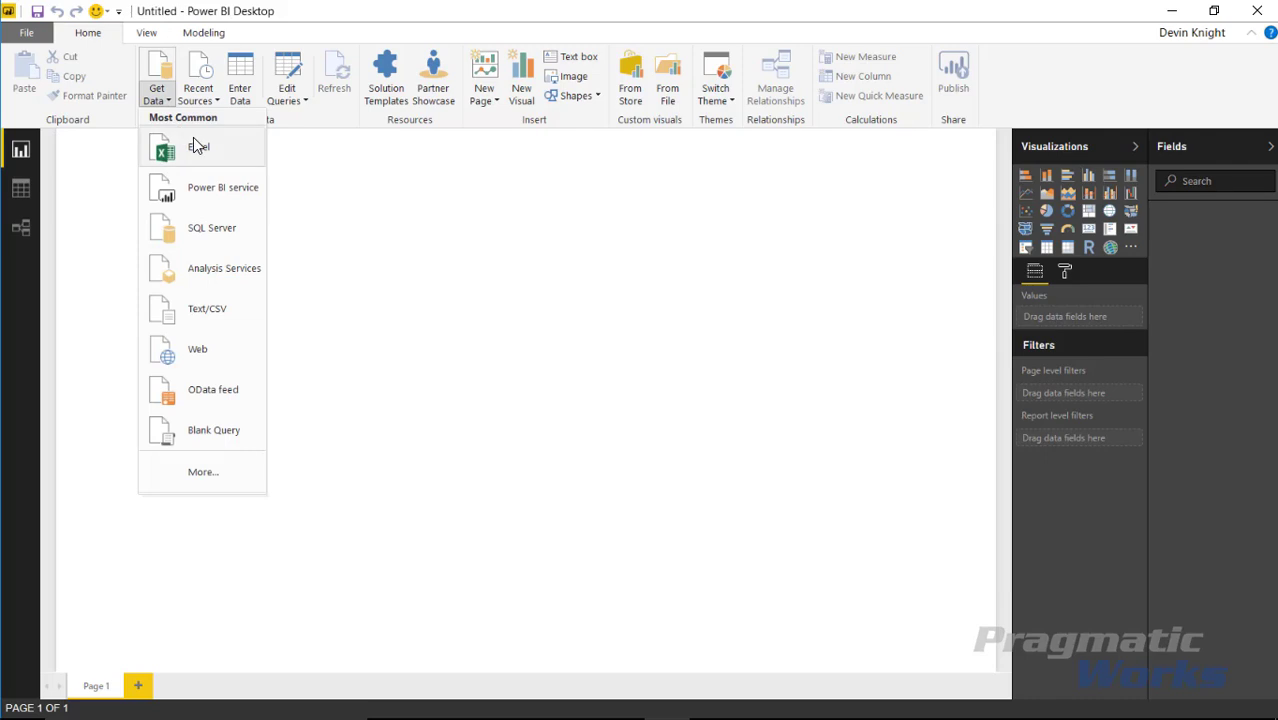
{"action": "left_click", "coordinate": [193, 140]}
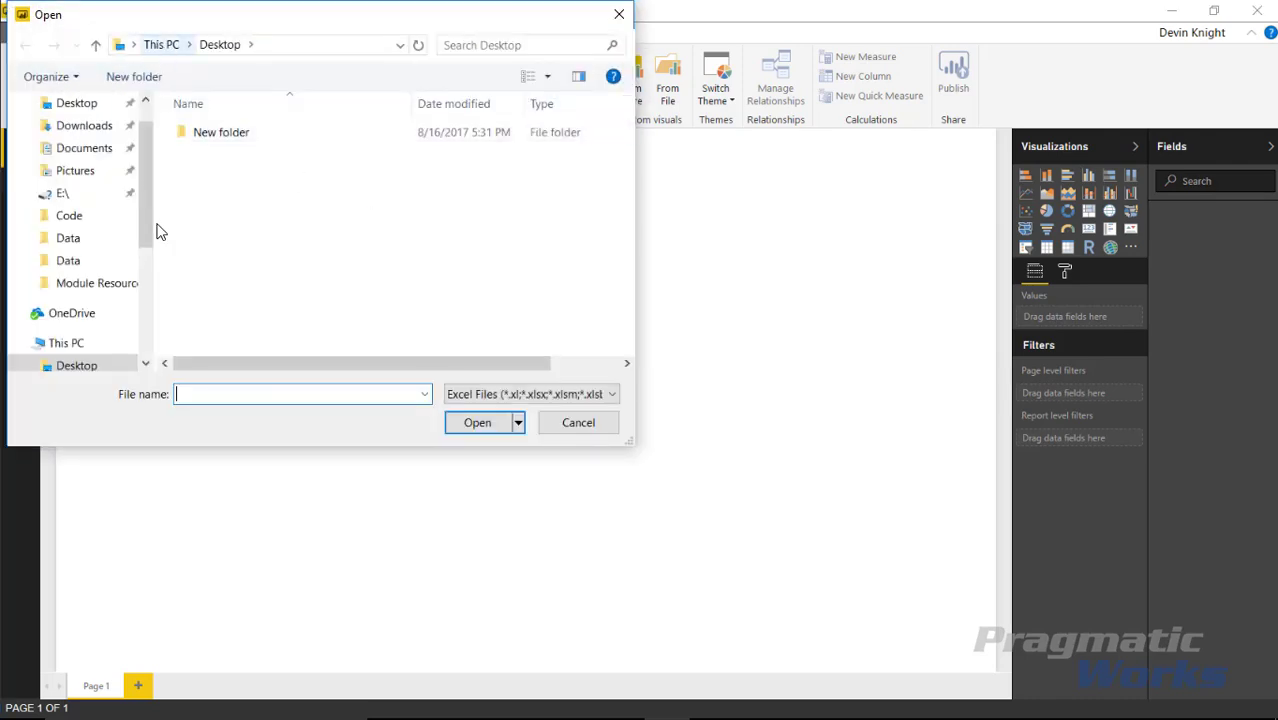
{"action": "scroll", "coordinate": [135, 300], "scroll_direction": "down", "scroll_amount": 3}
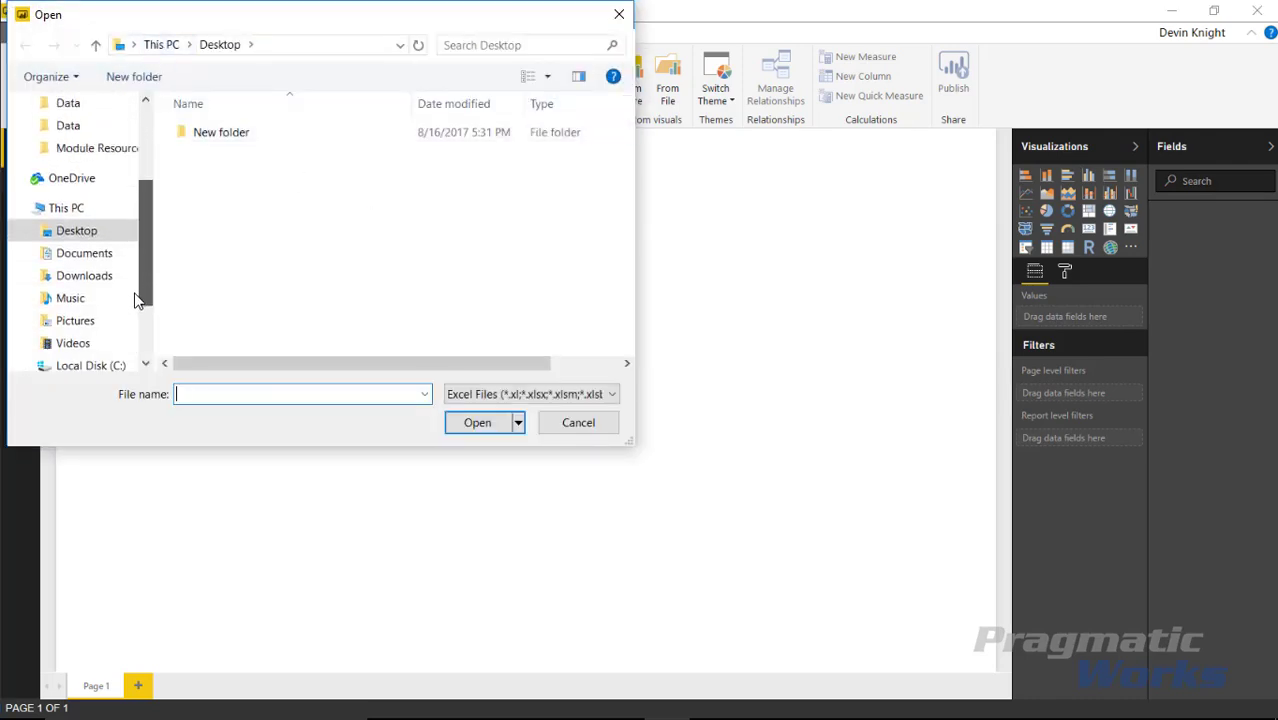
{"action": "left_click", "coordinate": [90, 298]}
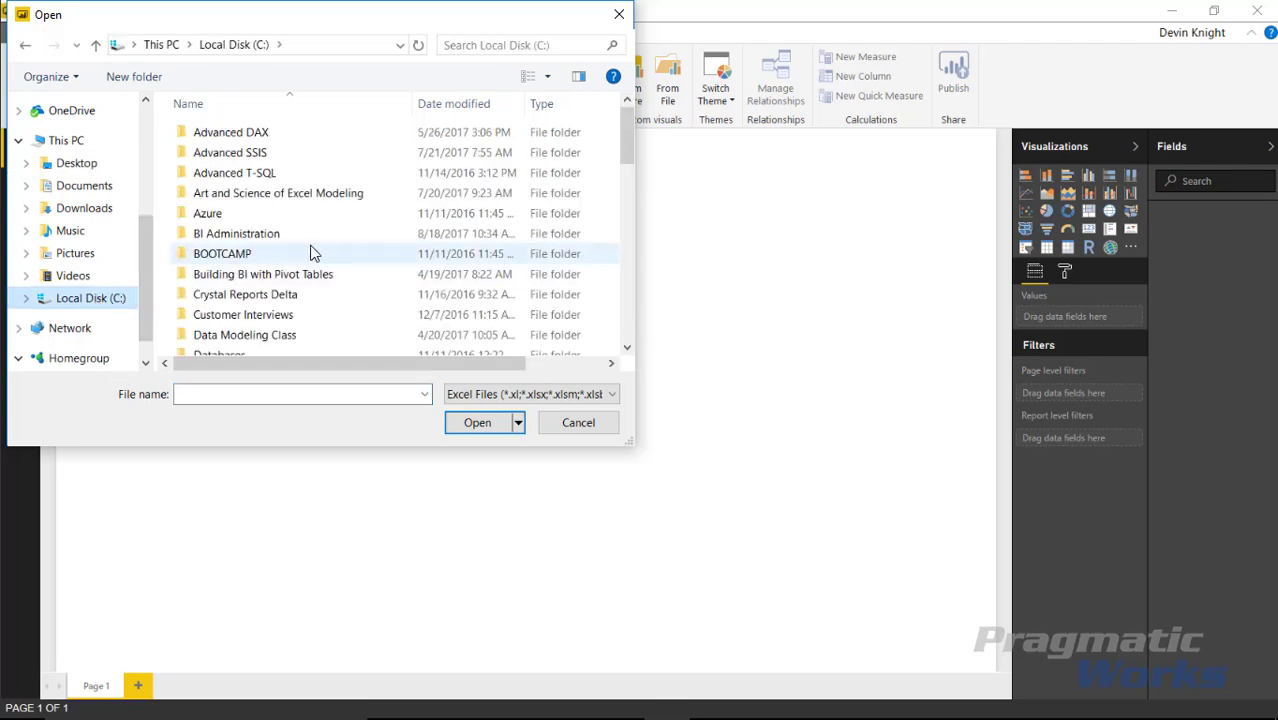
{"action": "left_click_drag", "start_coordinate": [630, 142], "coordinate": [630, 260]}
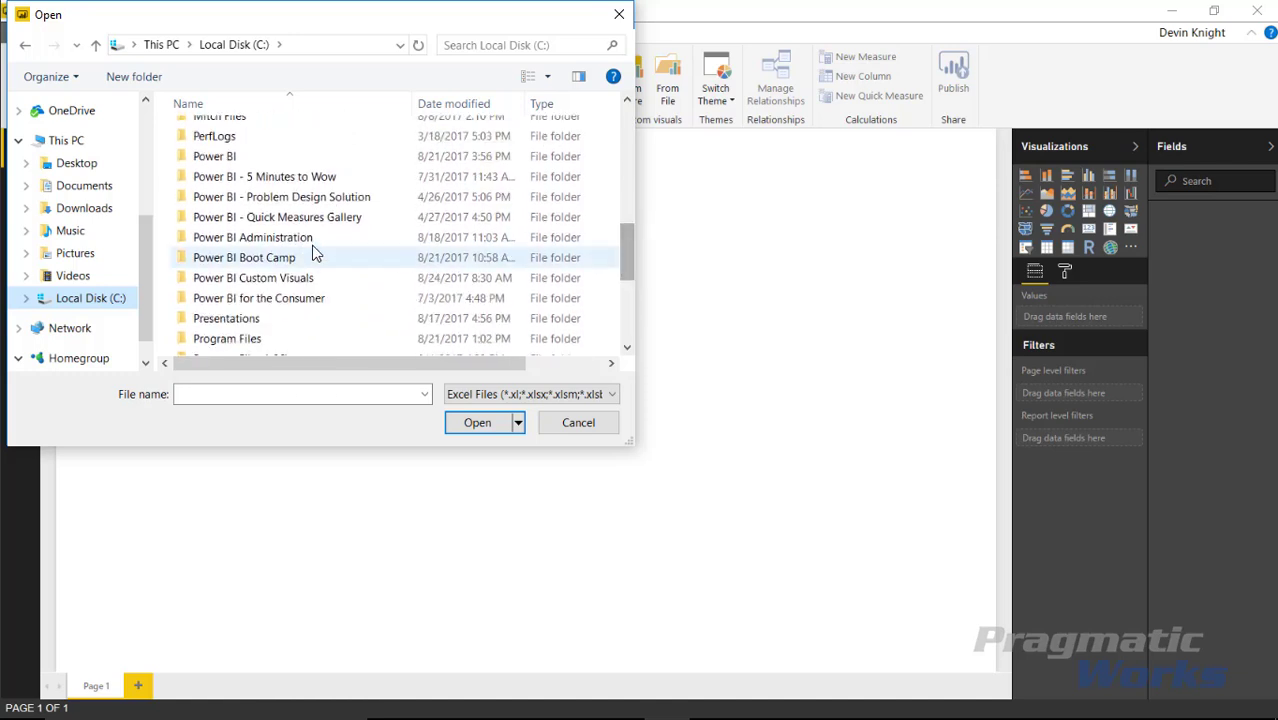
{"action": "double_click", "coordinate": [290, 278]}
{"action": "double_click", "coordinate": [258, 152]}
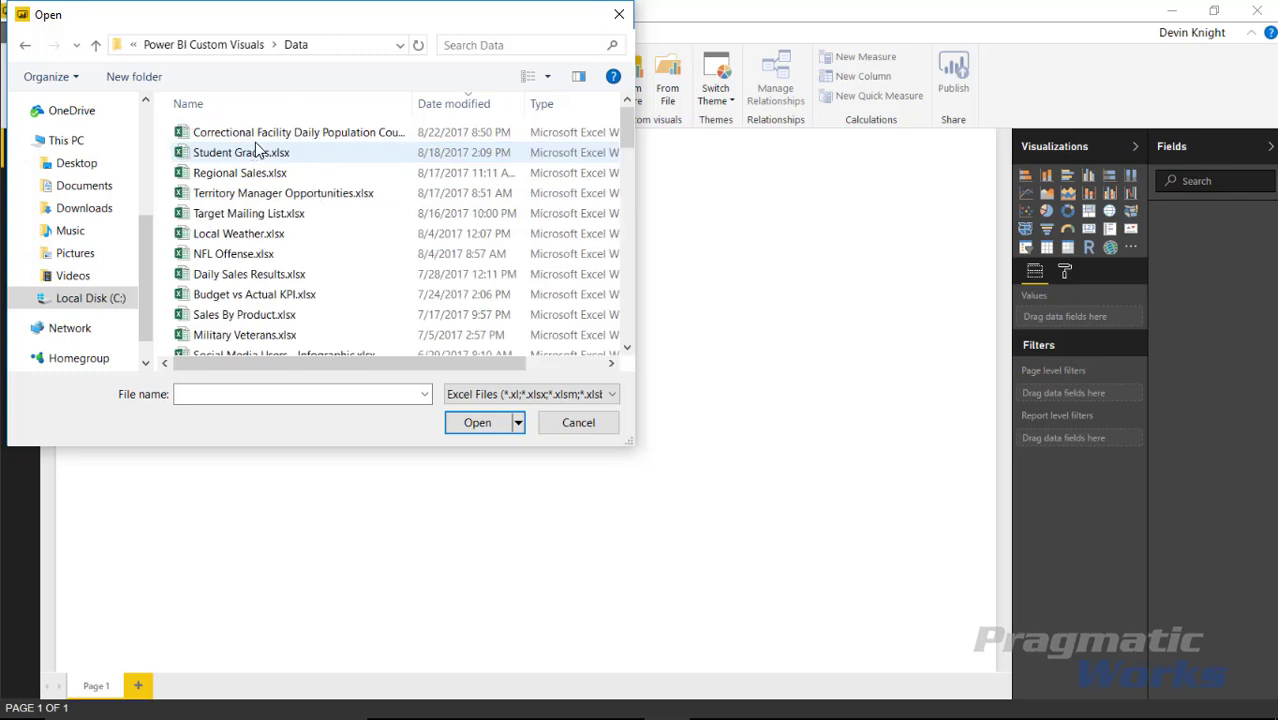
Load the Grades sheet of the Student Grades.xlsx workbook into the report
{"action": "left_click", "coordinate": [335, 152]}
{"action": "left_click", "coordinate": [472, 426]}
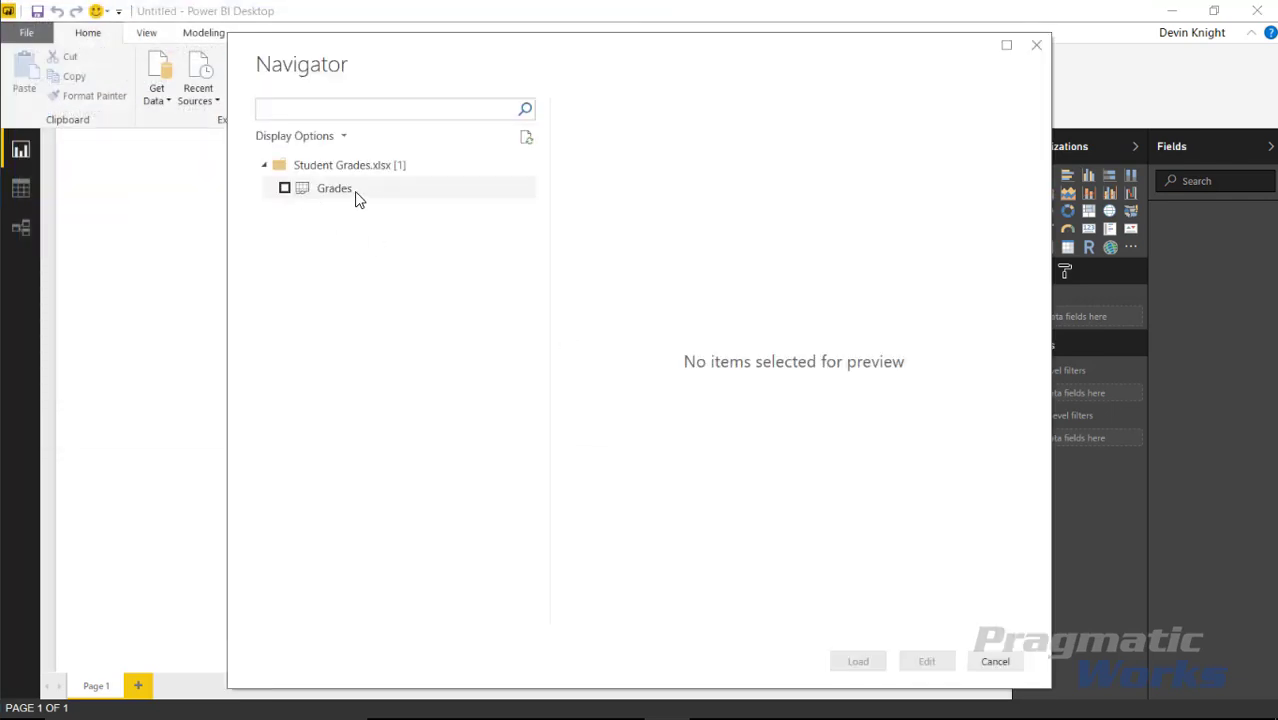
{"action": "left_click", "coordinate": [285, 188]}
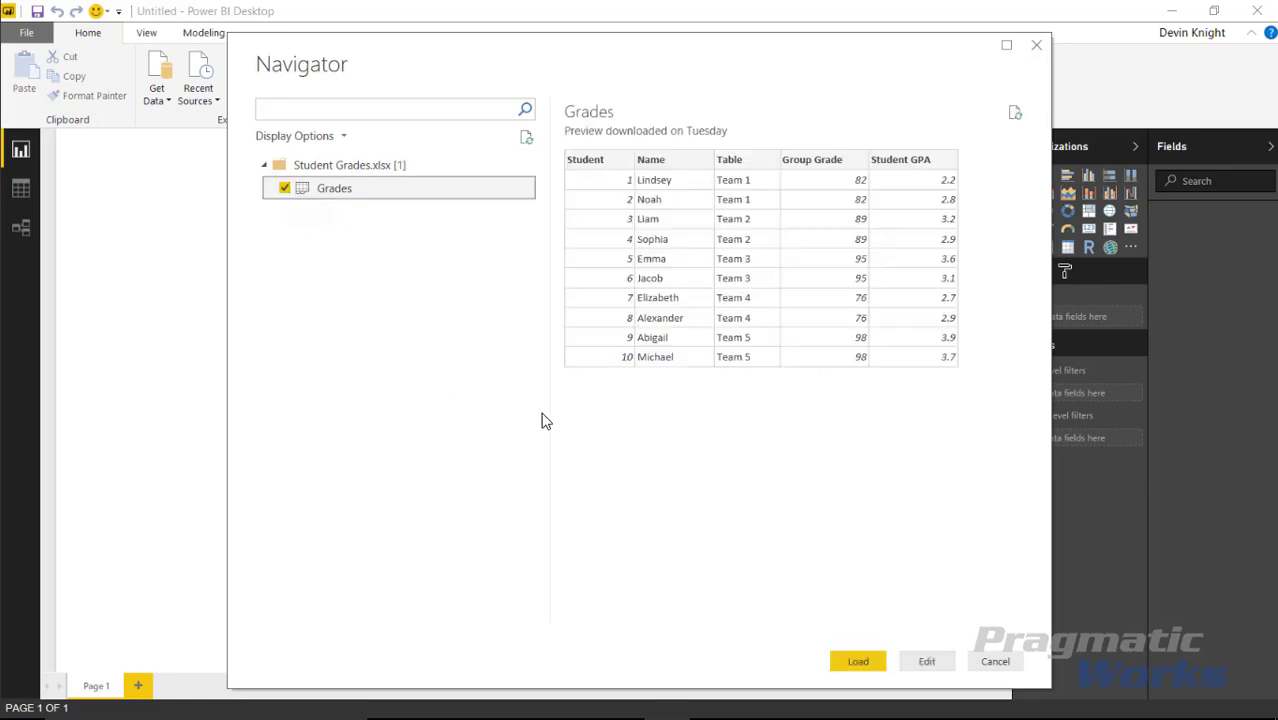
{"action": "left_click", "coordinate": [860, 662]}
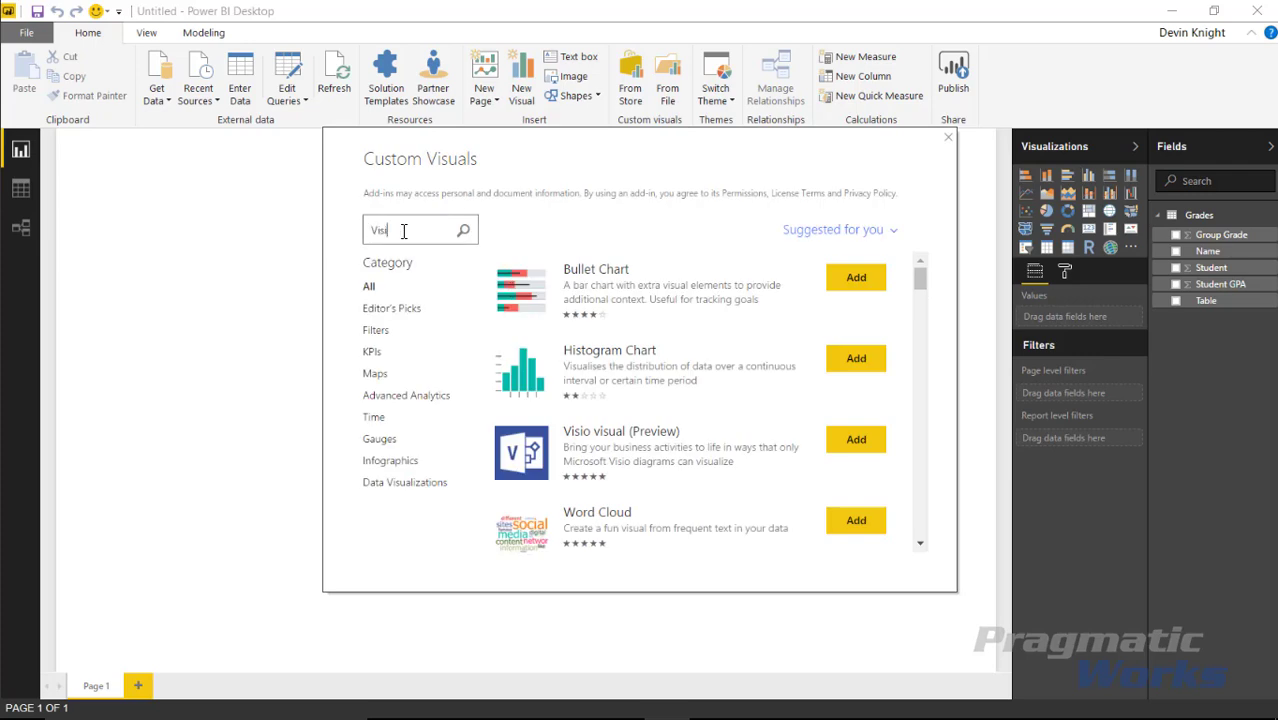
Search the custom visuals store for Visio and add the Visio visual (Preview) to the report
{"action": "type", "text": "o"}
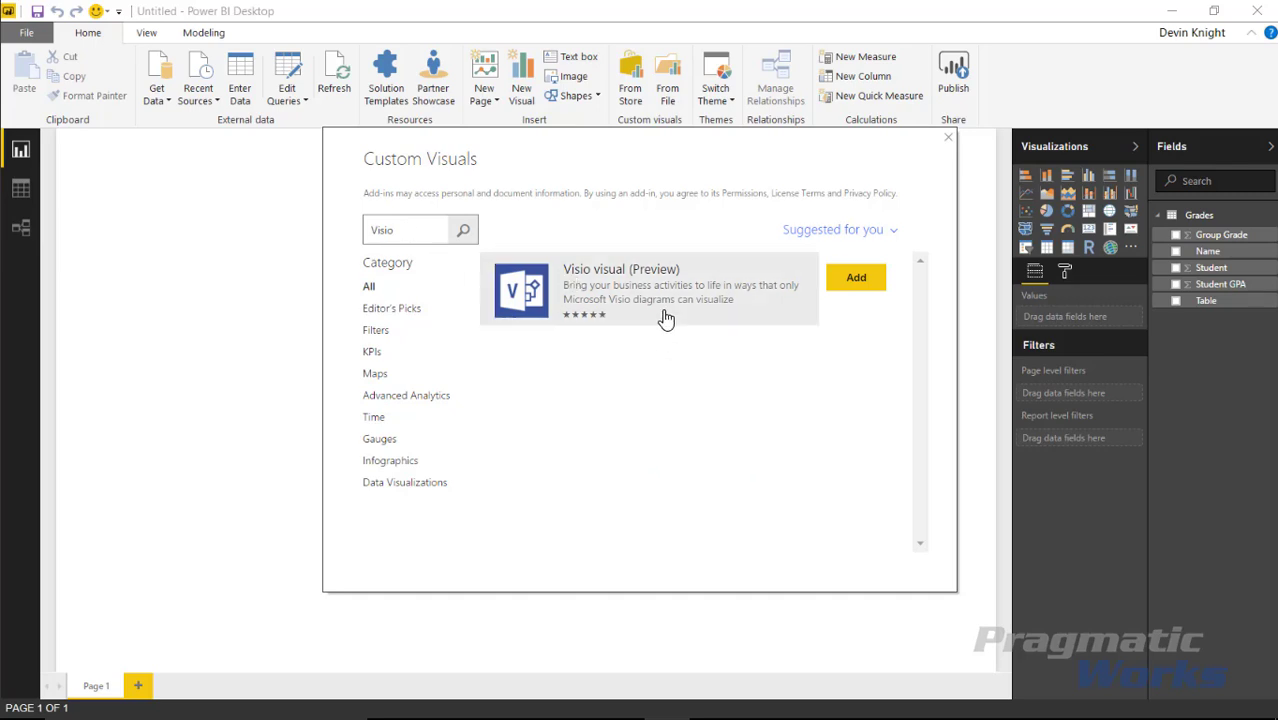
{"action": "left_click", "coordinate": [847, 280]}
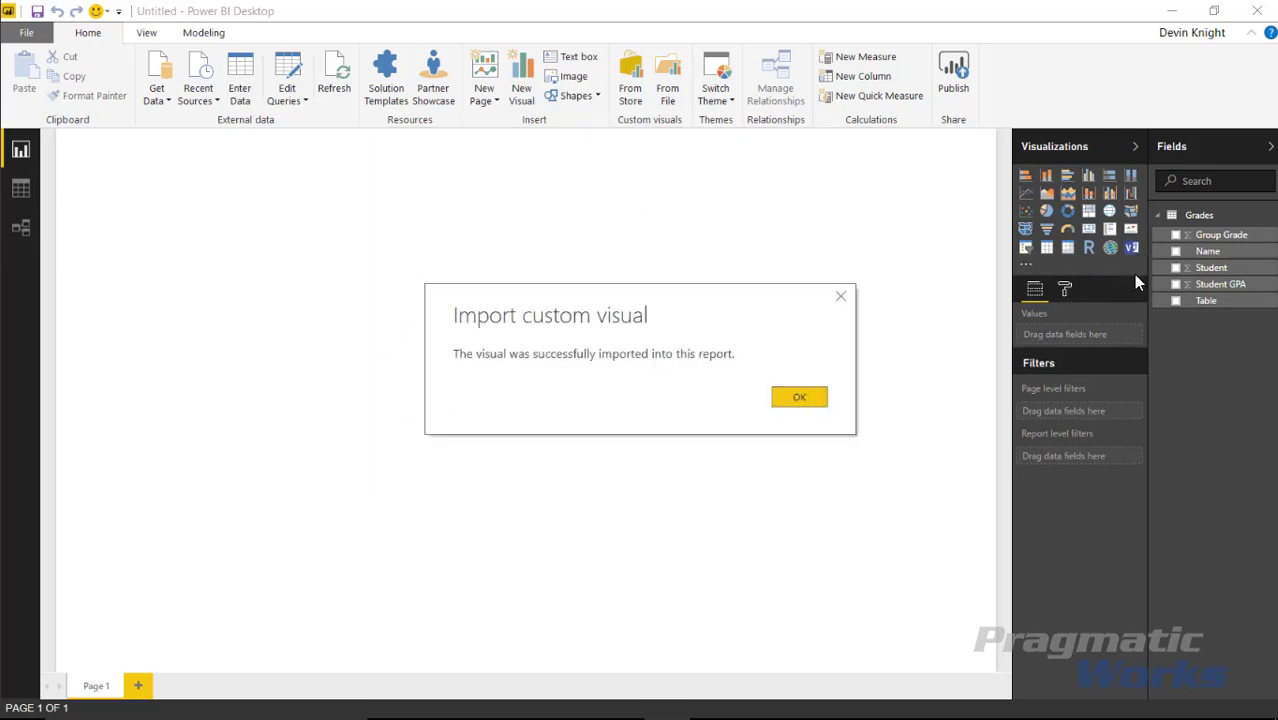
{"action": "left_click", "coordinate": [812, 400]}
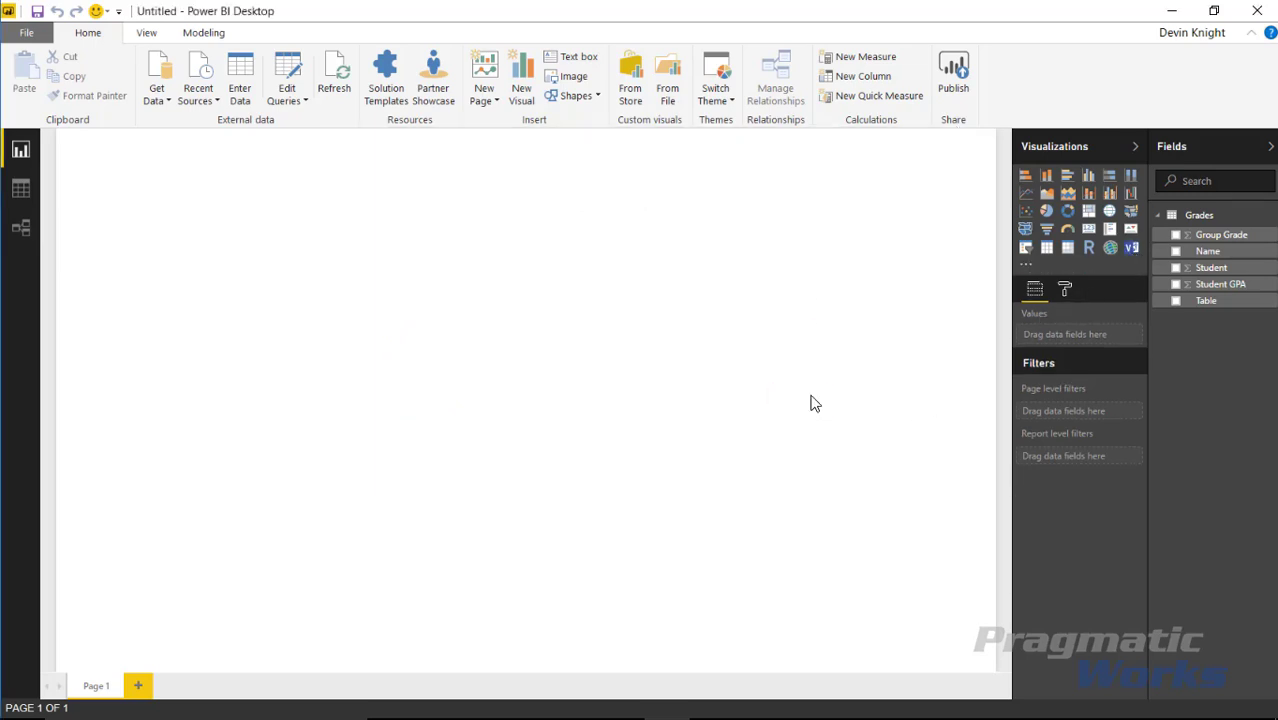
Place an enlarged Visio visual on the report page and assign the Student field as its ID
{"action": "left_click", "coordinate": [1131, 248]}
{"action": "left_click_drag", "start_coordinate": [263, 362], "coordinate": [611, 594]}
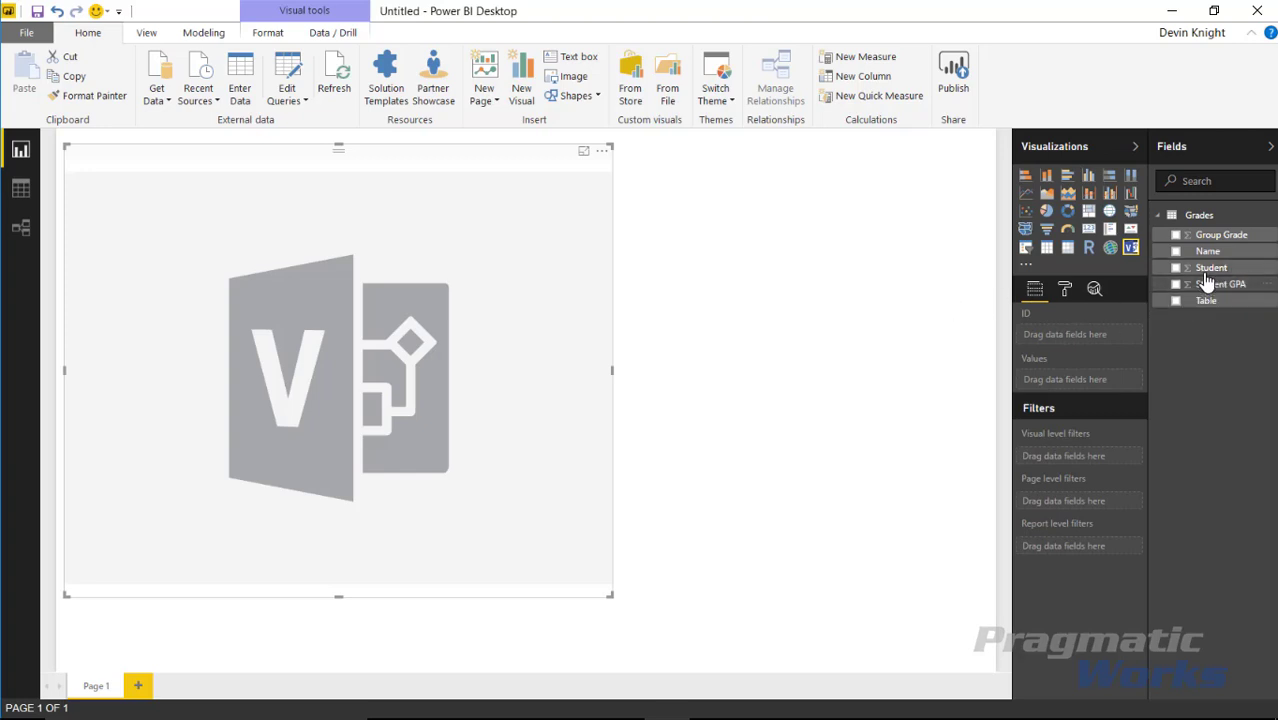
{"action": "left_click_drag", "start_coordinate": [1211, 267], "coordinate": [896, 406]}
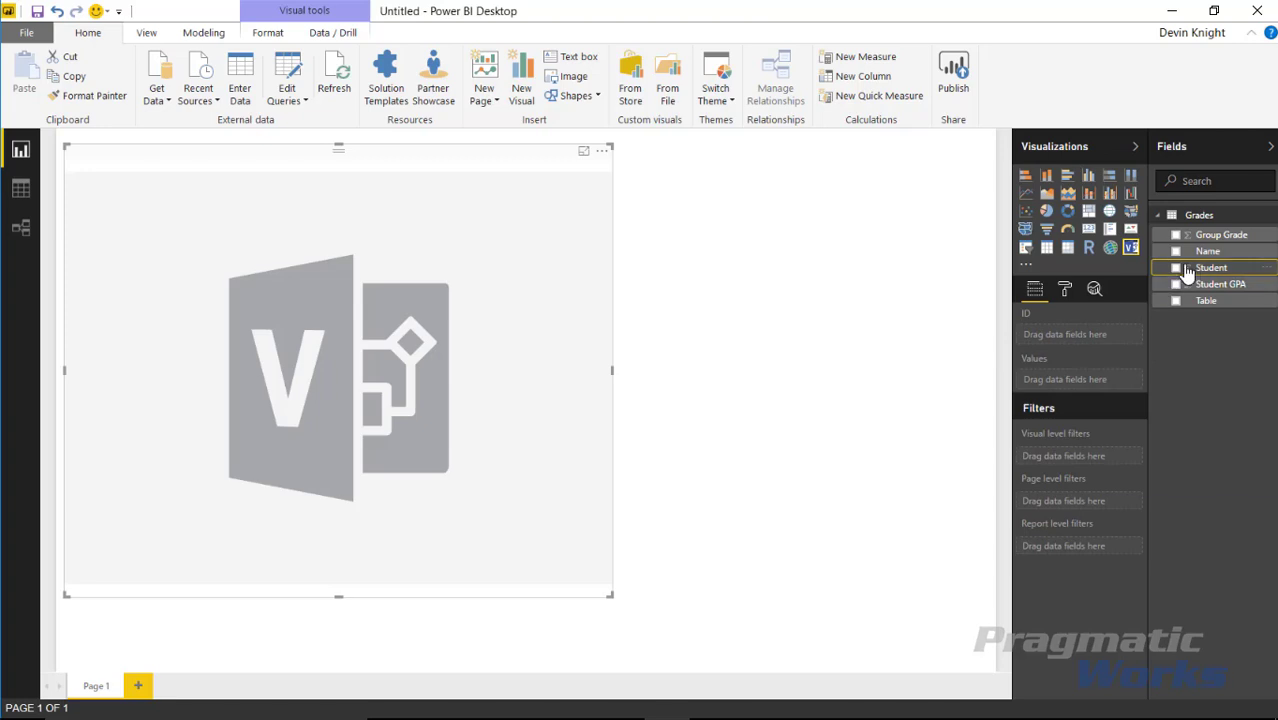
{"action": "left_click_drag", "start_coordinate": [1213, 272], "coordinate": [1115, 337]}
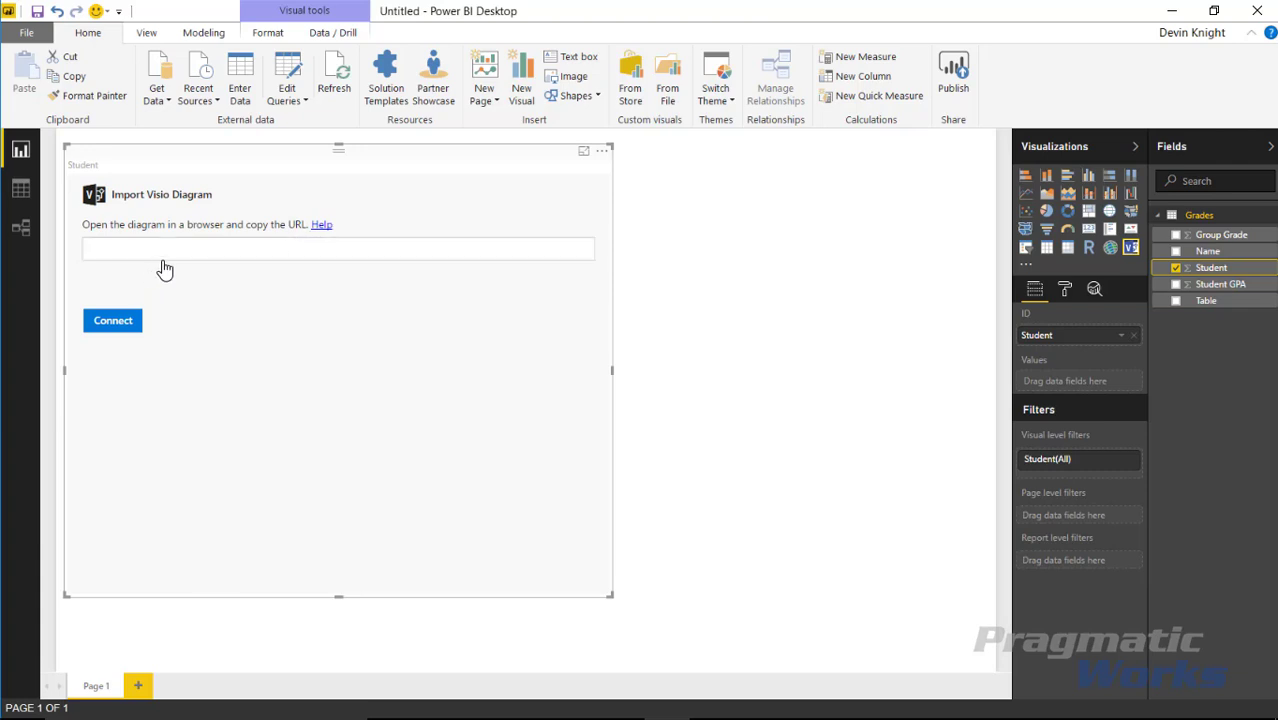
Switch to Chrome, go to tinyurl.com/pwo365 and open ClassRoomDataExample.vsdx from the OneDrive Visio Visual folder
{"action": "mouse_move", "coordinate": [183, 714]}
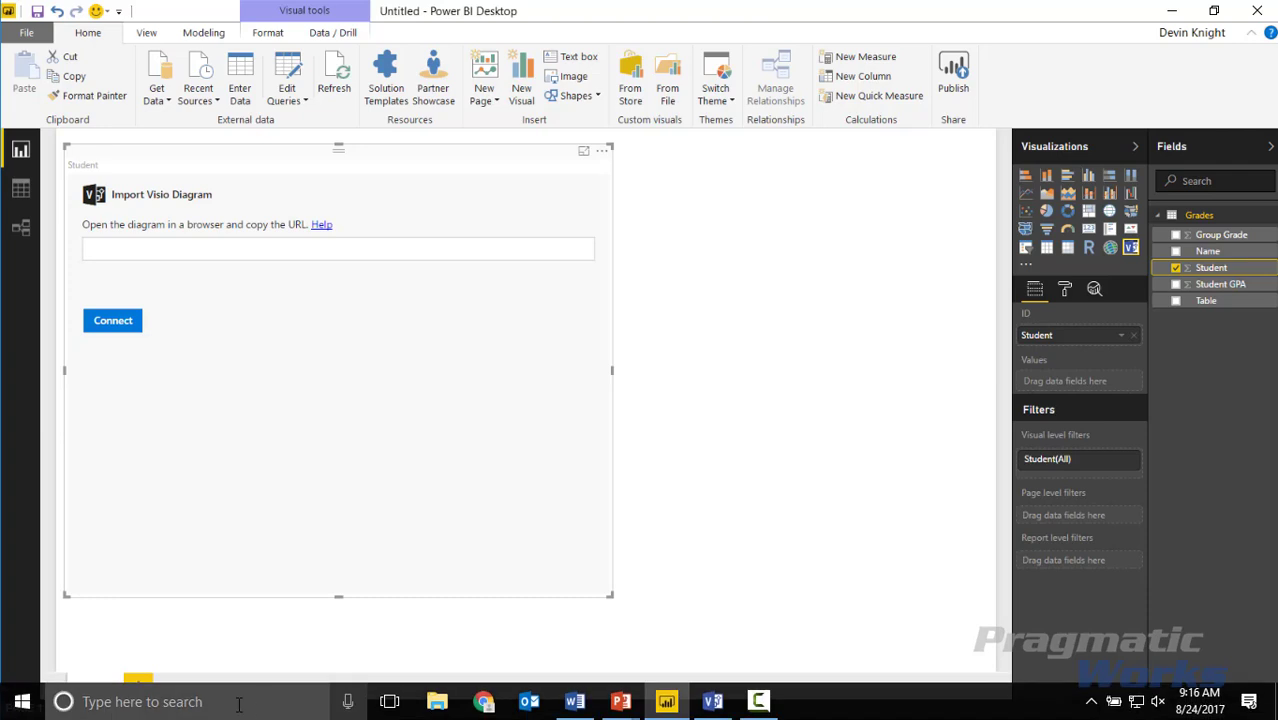
{"action": "left_click", "coordinate": [483, 705]}
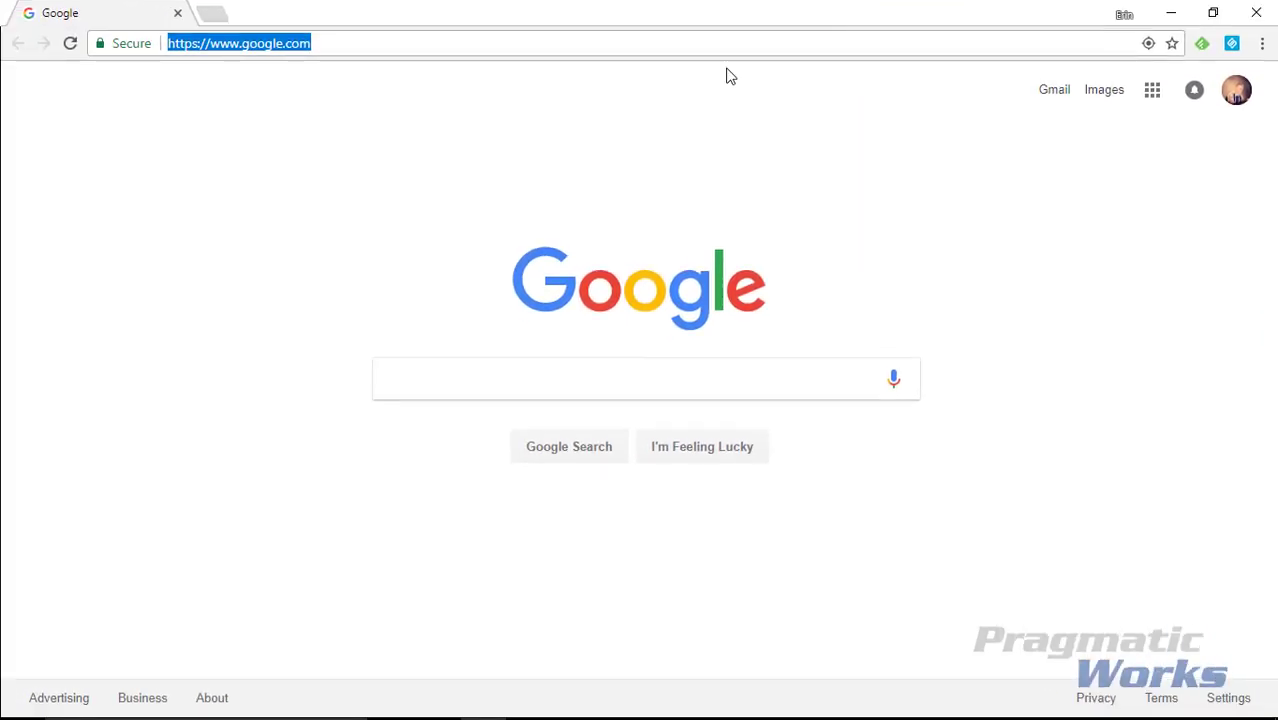
{"action": "type", "text": "tinyurl.com/pwo365"}
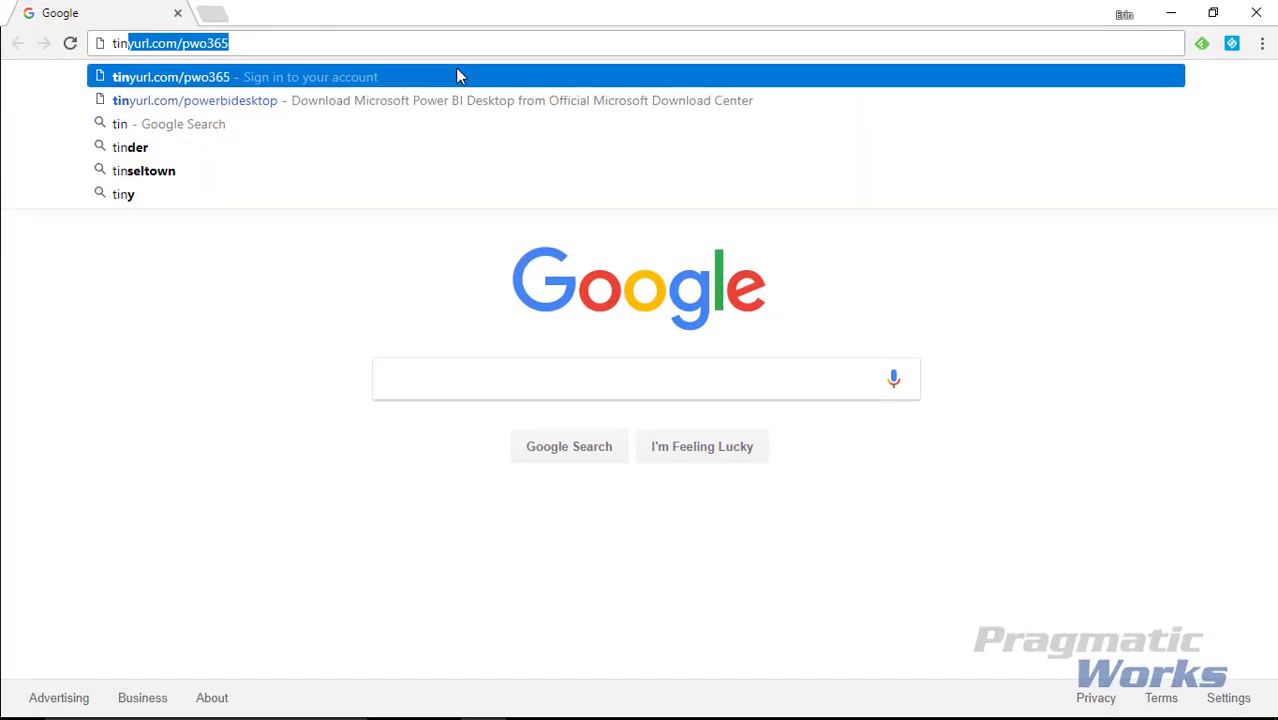
{"action": "left_click", "coordinate": [459, 76]}
{"action": "key", "text": "super+Down"}
{"action": "key", "text": "super+Down"}
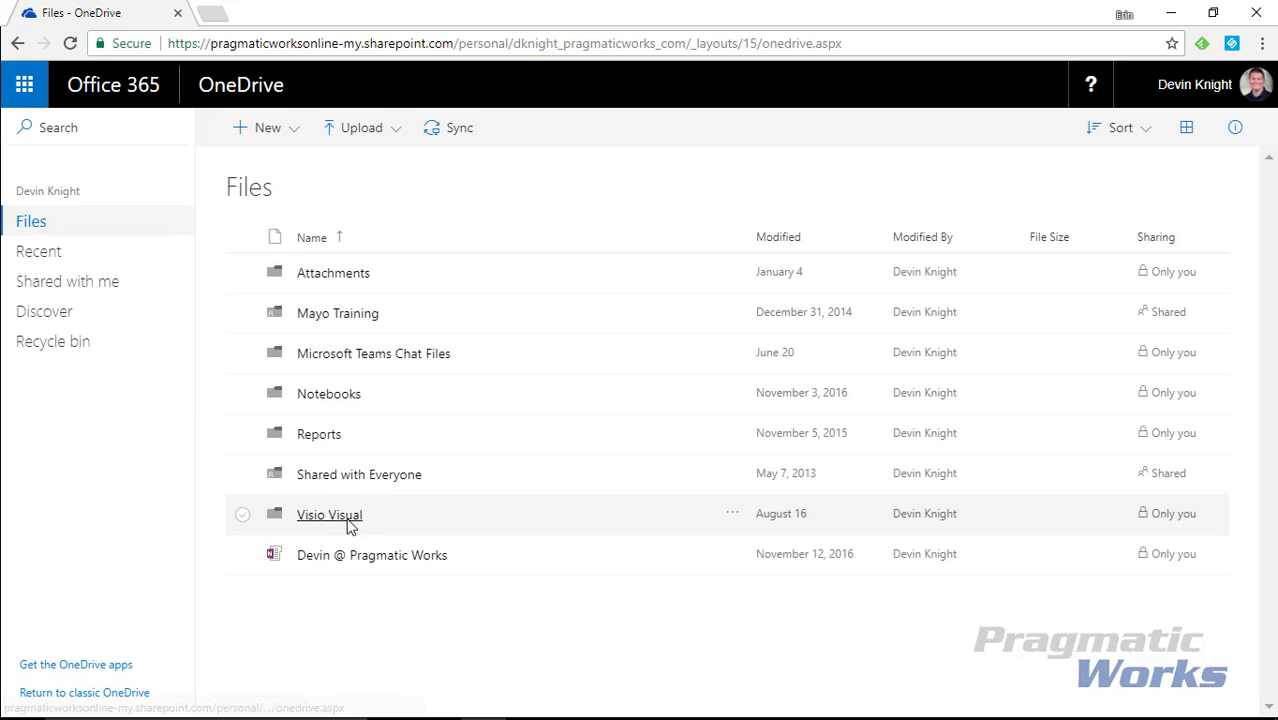
{"action": "left_click", "coordinate": [348, 518]}
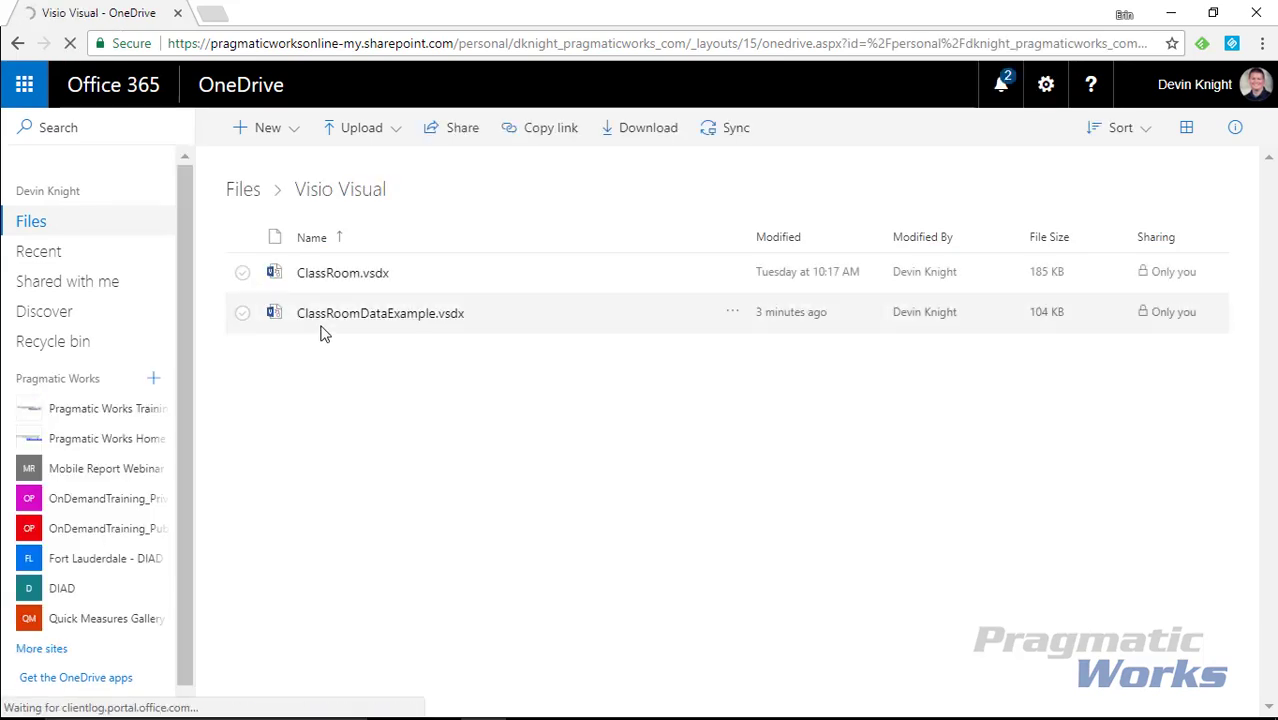
{"action": "left_click", "coordinate": [428, 326]}
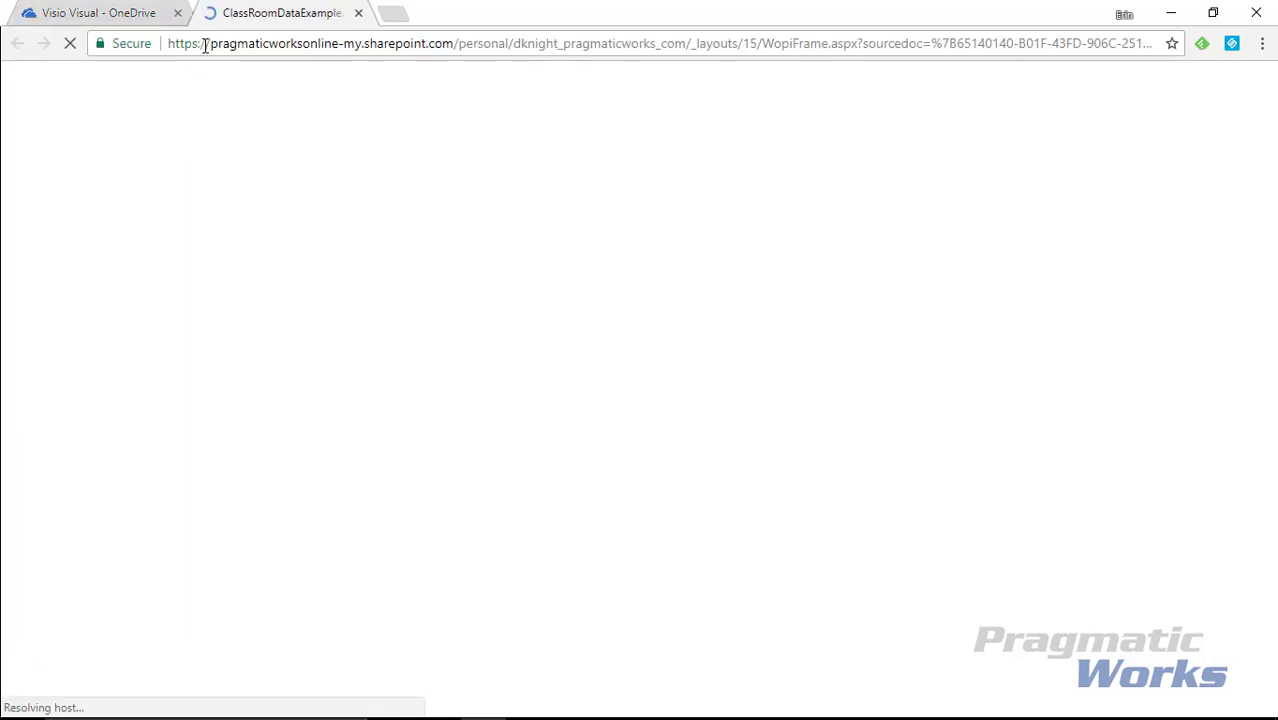
Copy the classroom diagram's web address, switch back to Power BI Desktop and connect the Visio visual to that URL
{"action": "left_click", "coordinate": [440, 43]}
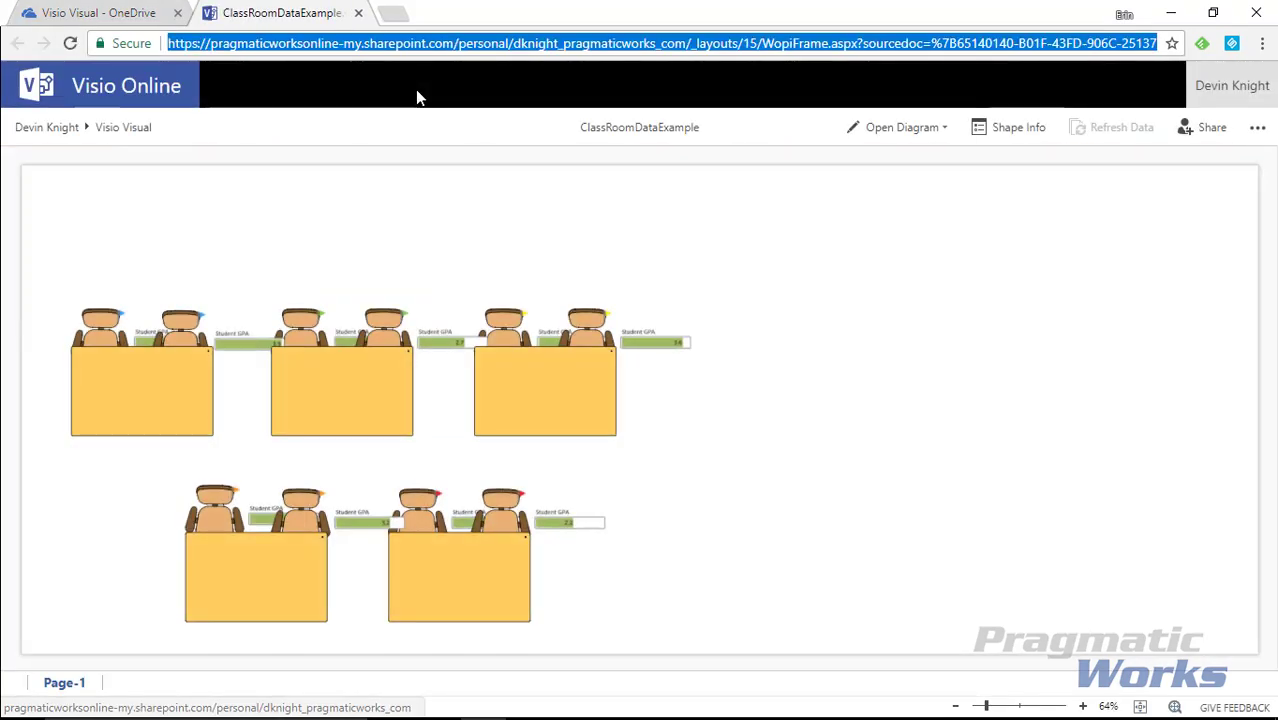
{"action": "left_click", "coordinate": [1171, 13]}
{"action": "left_click", "coordinate": [422, 250]}
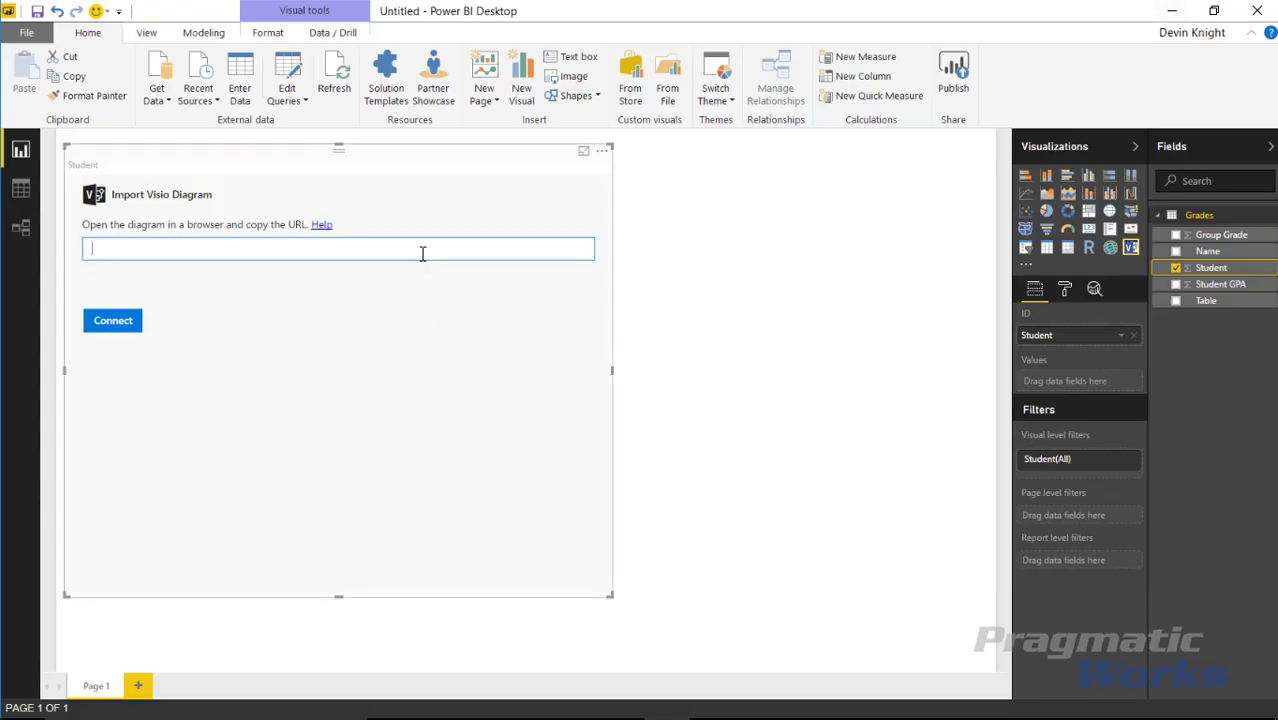
{"action": "key", "text": "ctrl+v"}
{"action": "left_click", "coordinate": [106, 325]}
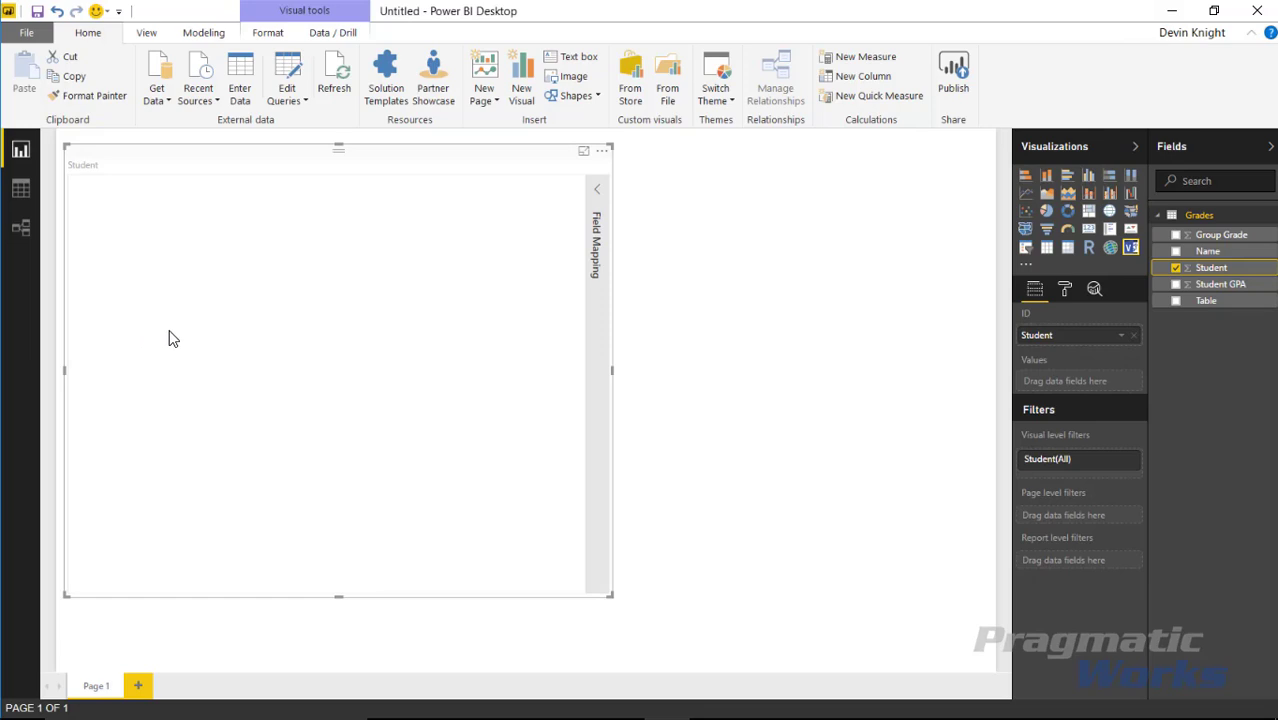
Sign in to SharePoint Online from the Visio visual with the account password and load the diagram
{"action": "left_click", "coordinate": [320, 355]}
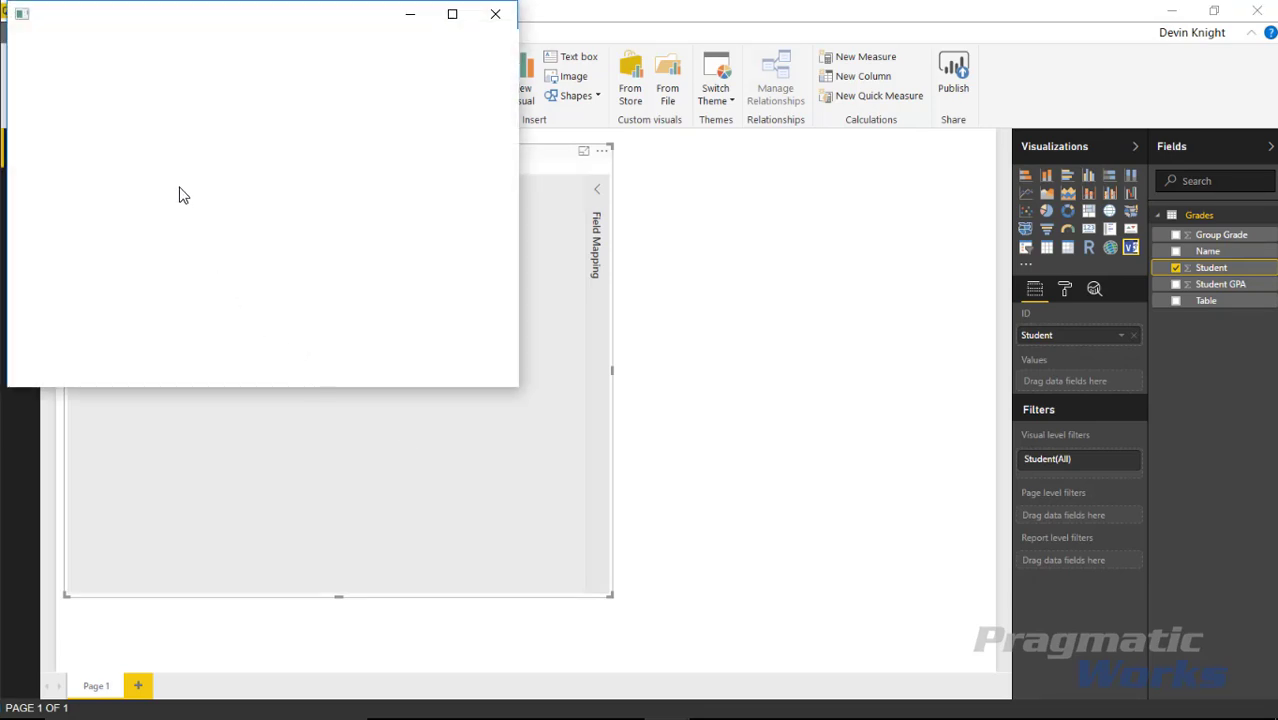
{"action": "left_click", "coordinate": [257, 224]}
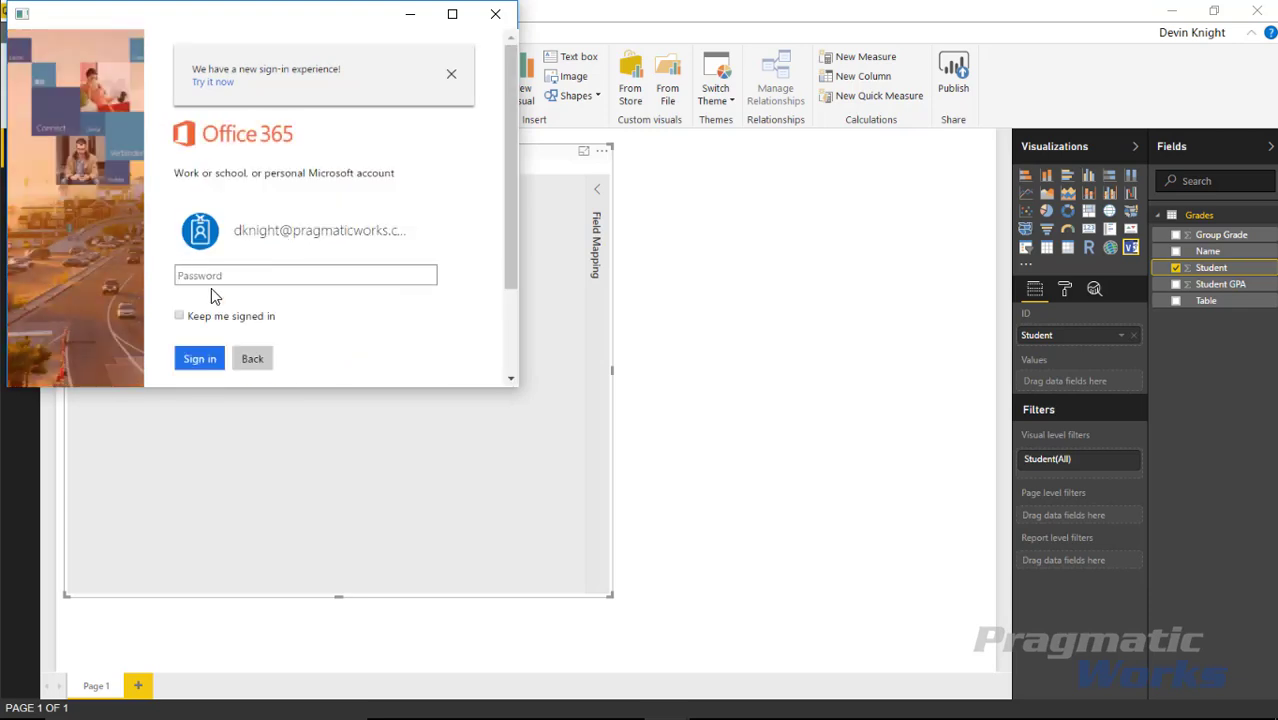
{"action": "type", "text": "•"}
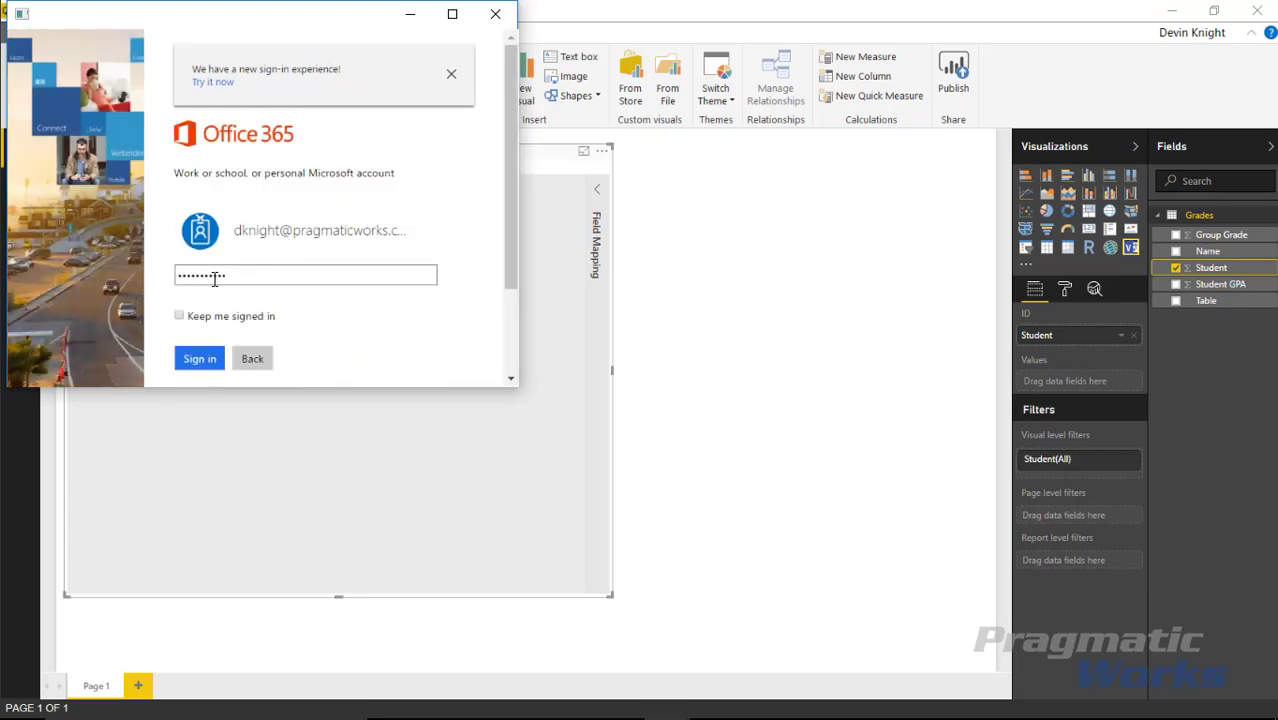
{"action": "key", "text": "Return"}
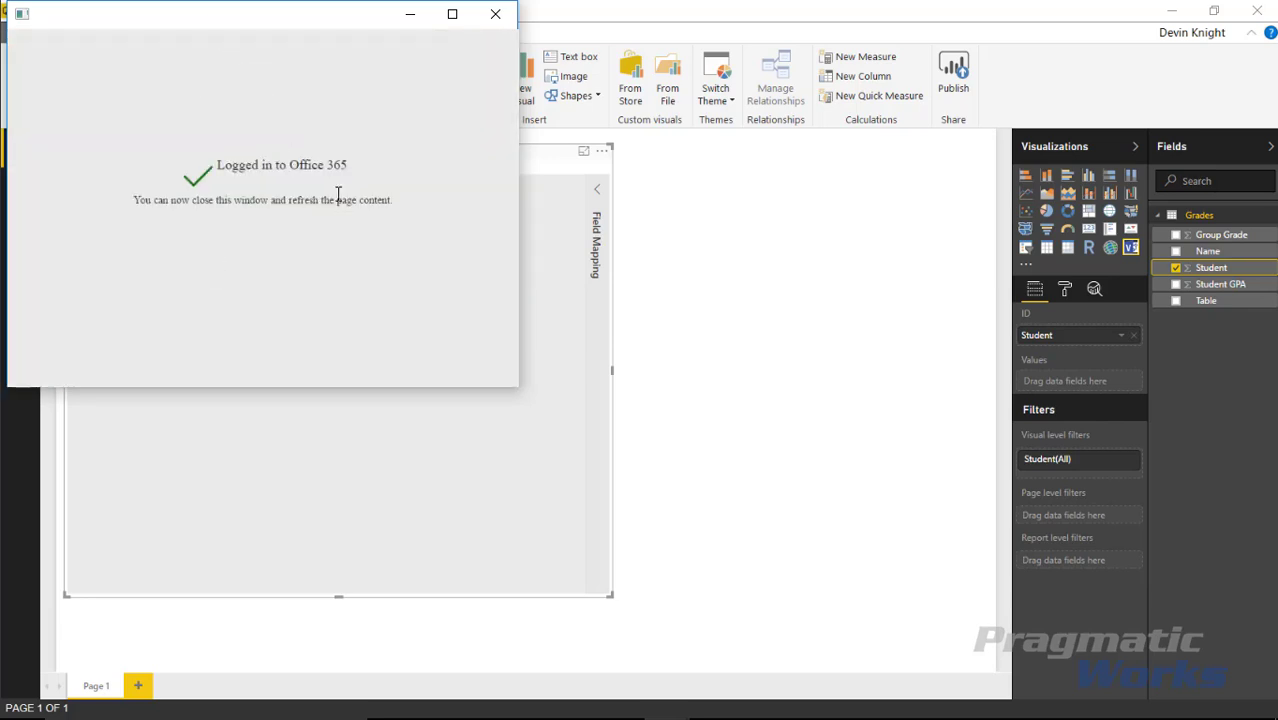
{"action": "left_click", "coordinate": [494, 16]}
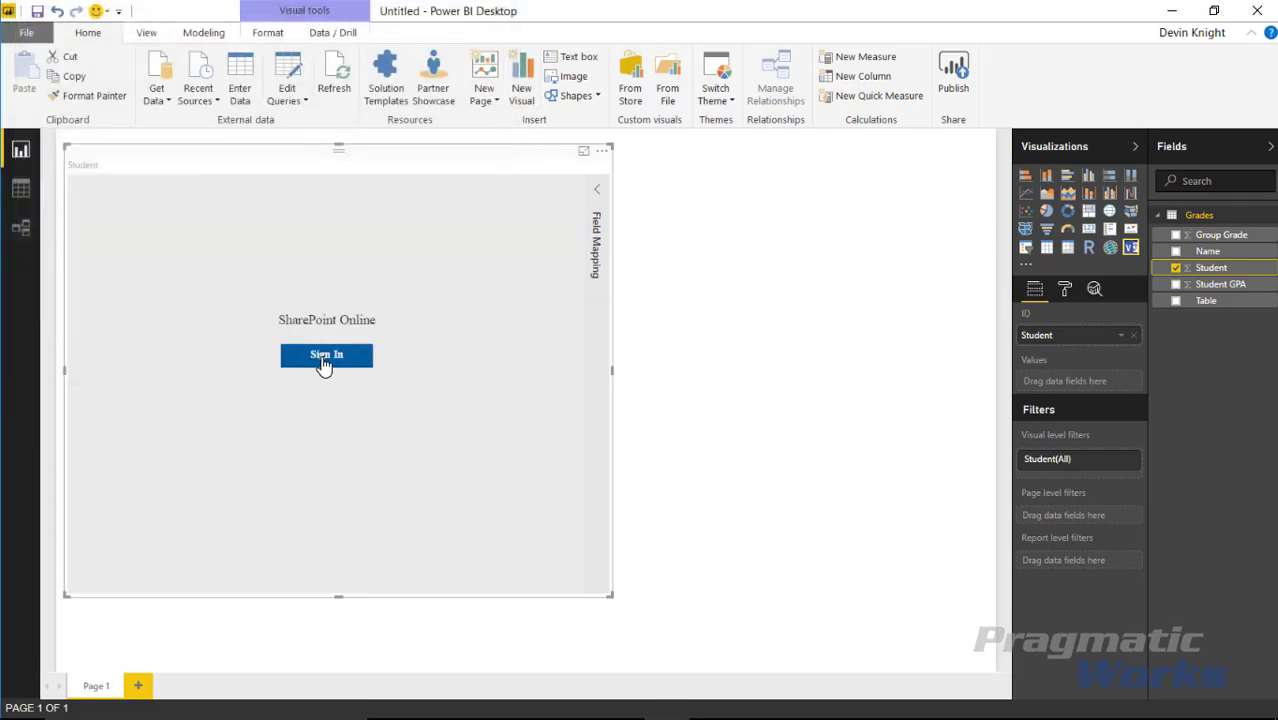
{"action": "left_click", "coordinate": [324, 366]}
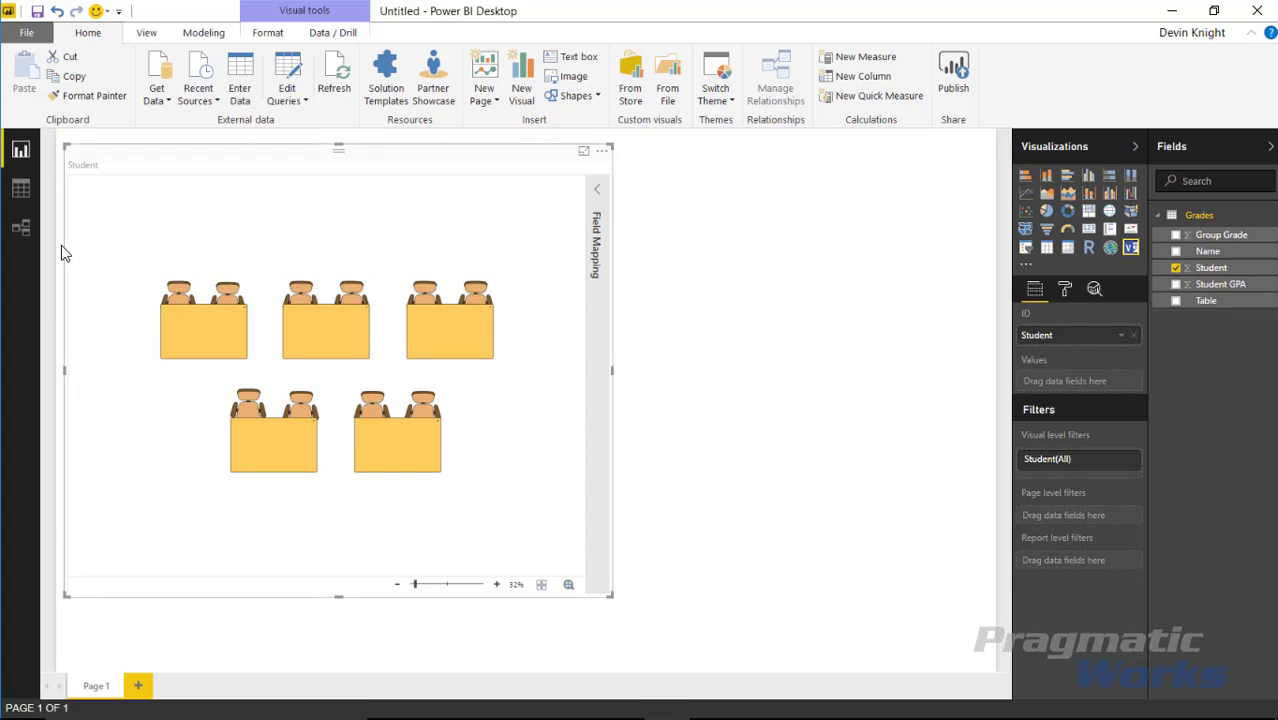
Review the Grades table data and the Student ID settings in the Visio visual's field mapping
{"action": "left_click", "coordinate": [21, 188]}
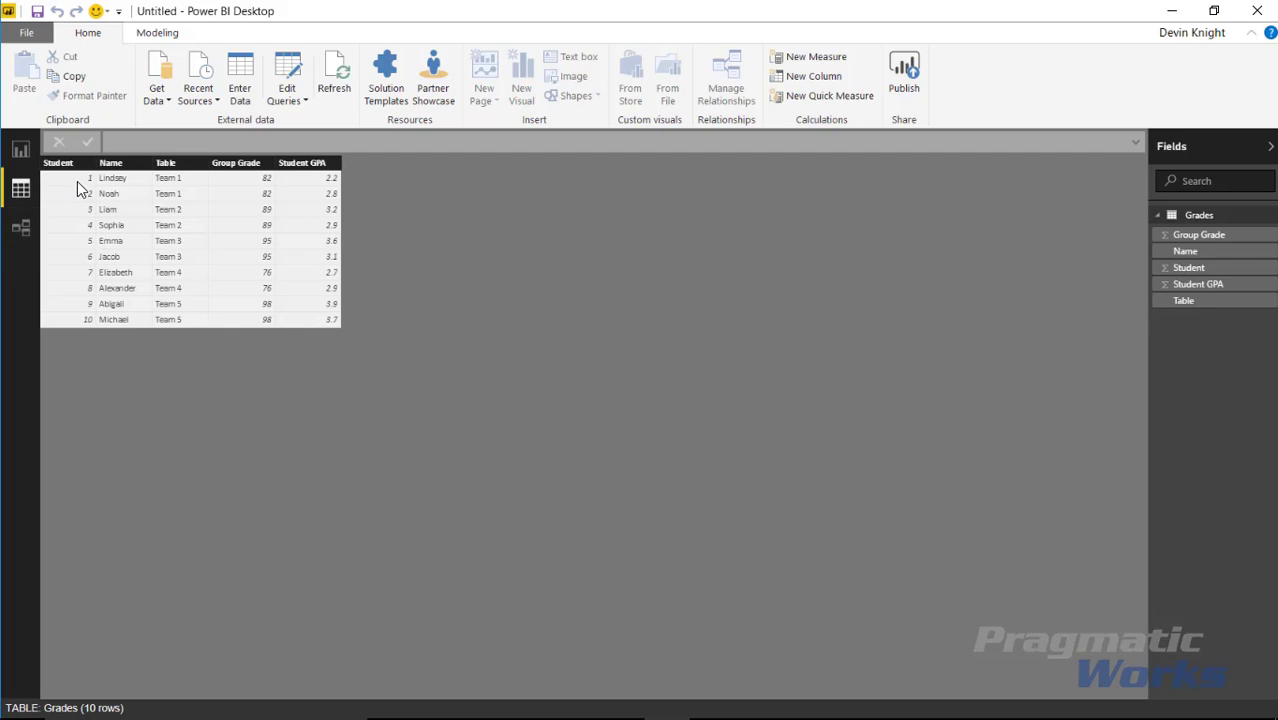
{"action": "left_click", "coordinate": [21, 149]}
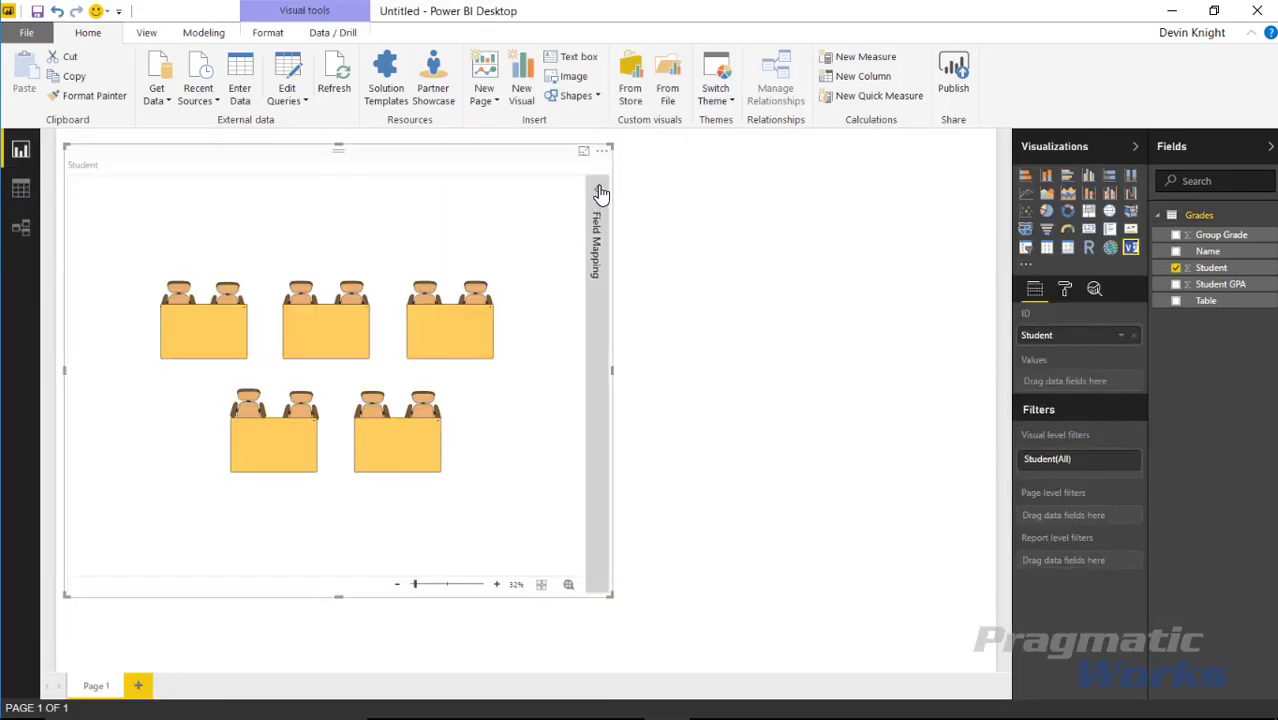
{"action": "left_click", "coordinate": [597, 192]}
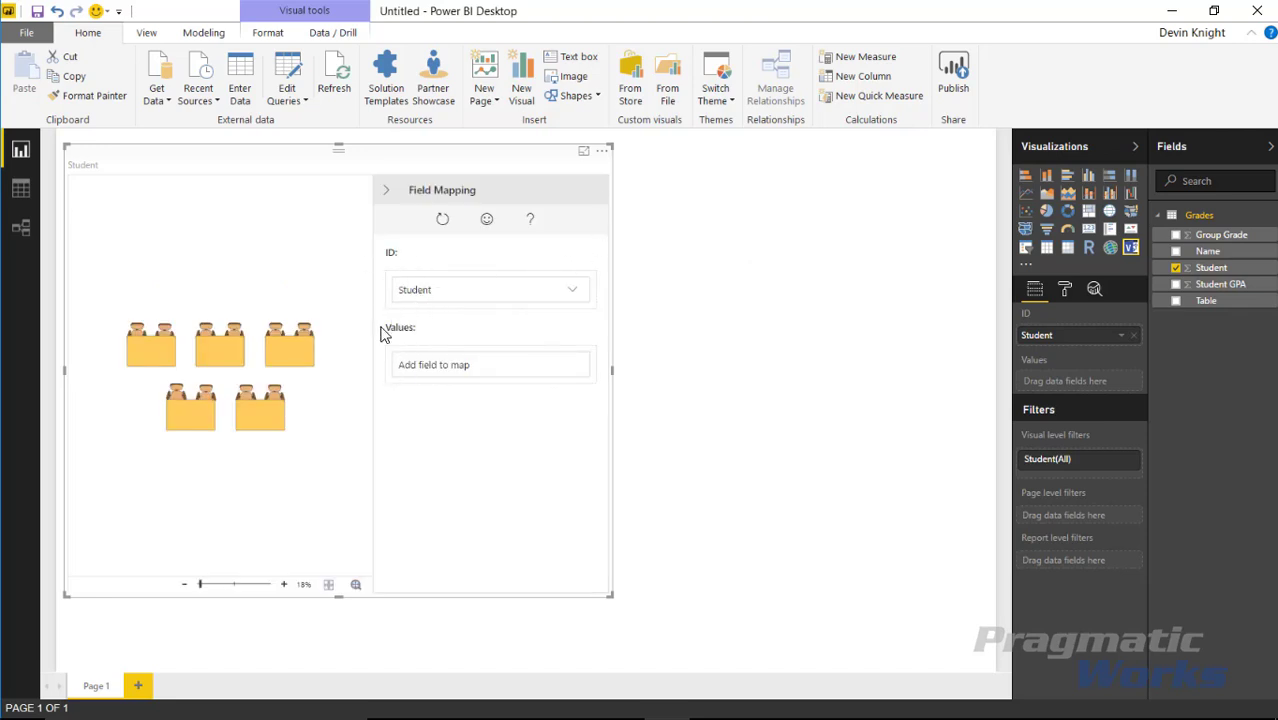
{"action": "left_click", "coordinate": [576, 292]}
{"action": "scroll", "coordinate": [494, 345], "scroll_direction": "down", "scroll_amount": 3}
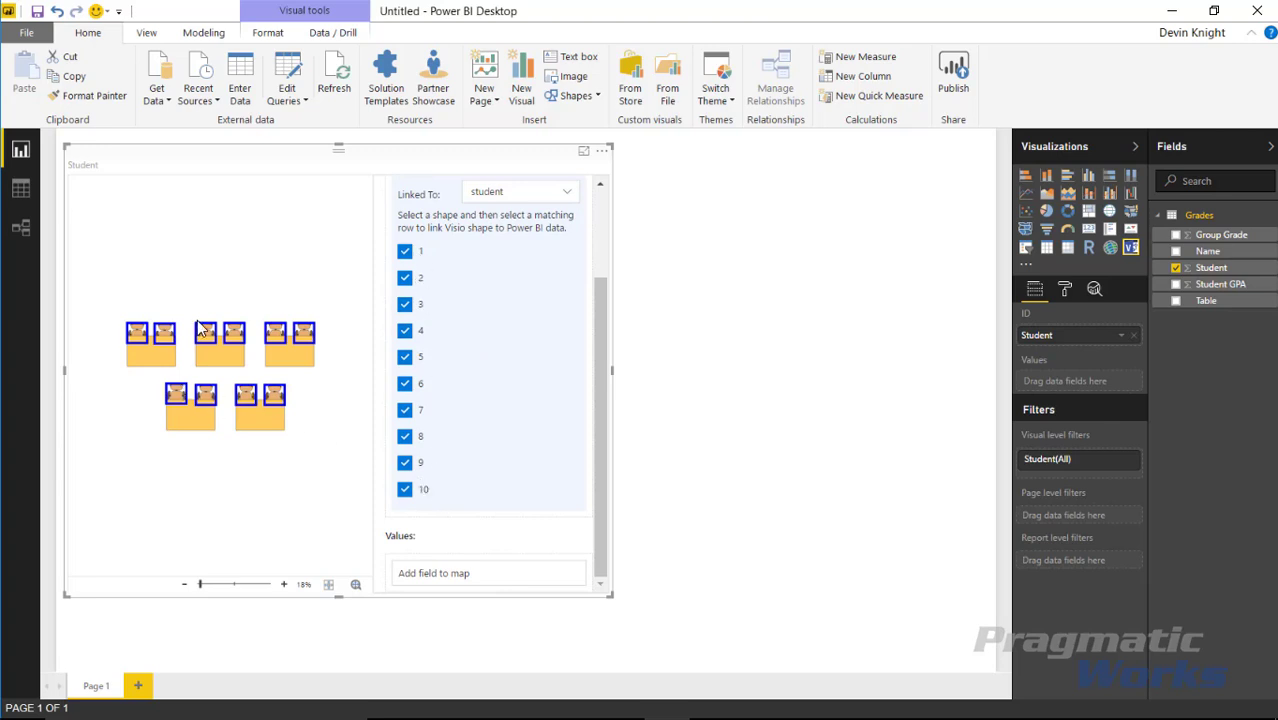
Inspect which chair shape is linked to individual student rows such as 6 down to 1, 10 and 9
{"action": "left_click", "coordinate": [431, 384]}
{"action": "left_click", "coordinate": [432, 360]}
{"action": "left_click", "coordinate": [433, 330]}
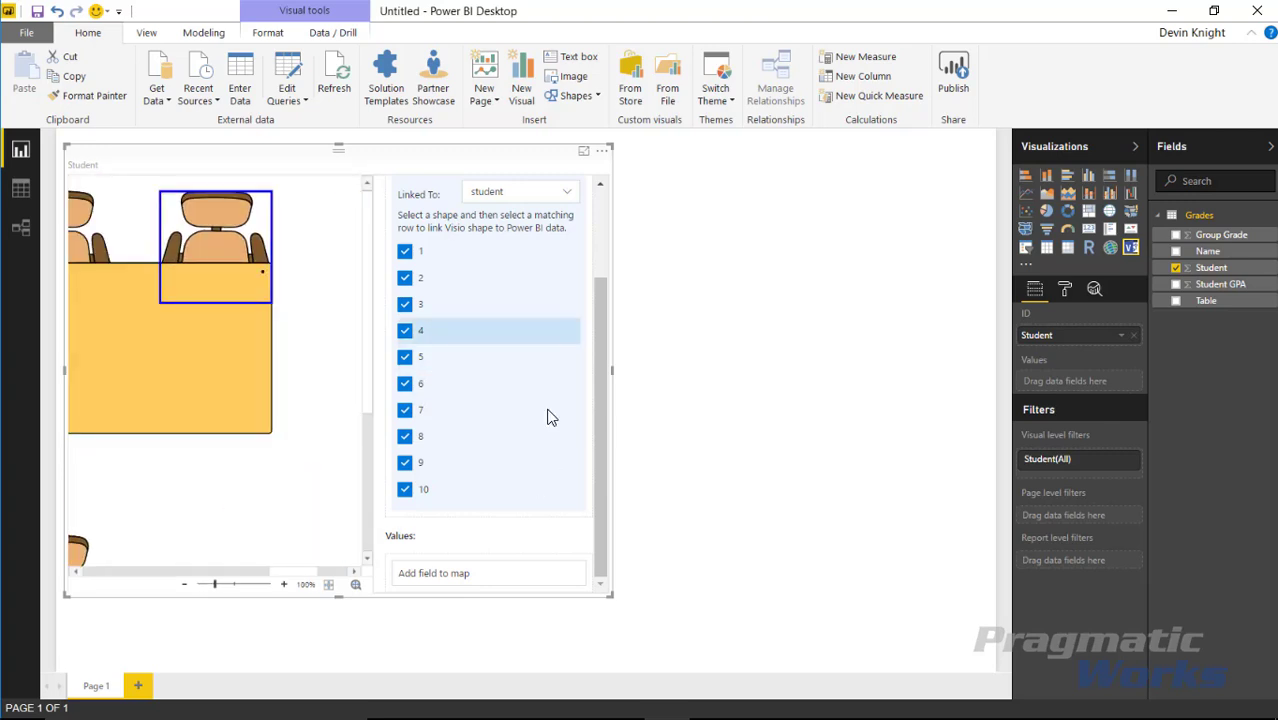
{"action": "left_click", "coordinate": [435, 305]}
{"action": "left_click", "coordinate": [435, 276]}
{"action": "left_click", "coordinate": [434, 258]}
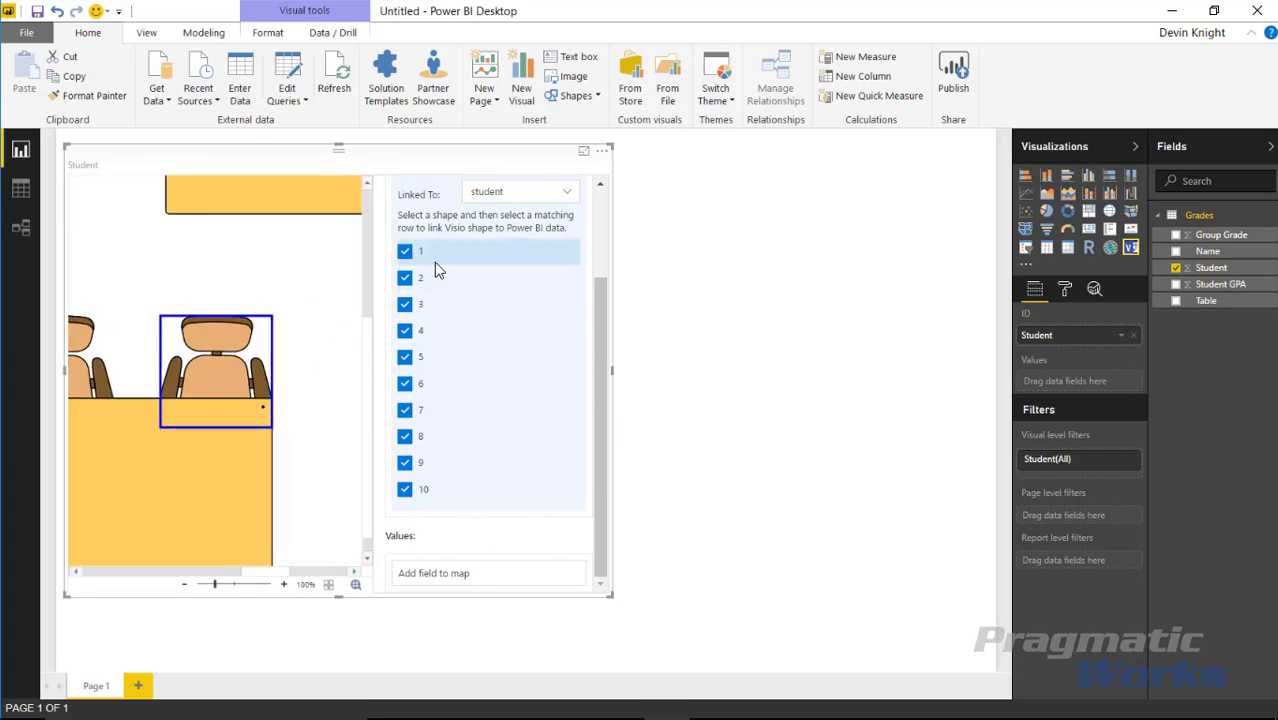
{"action": "left_click", "coordinate": [460, 489]}
{"action": "key", "text": "Up"}
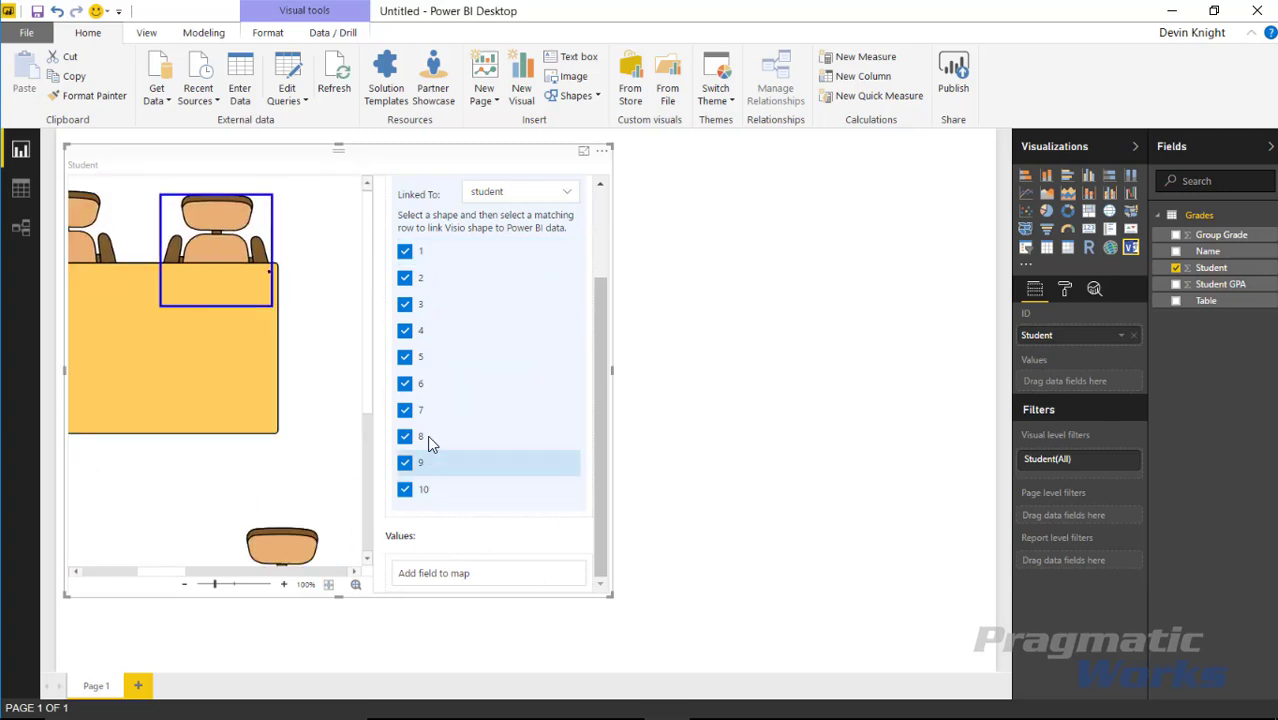
{"action": "key", "text": "Escape"}
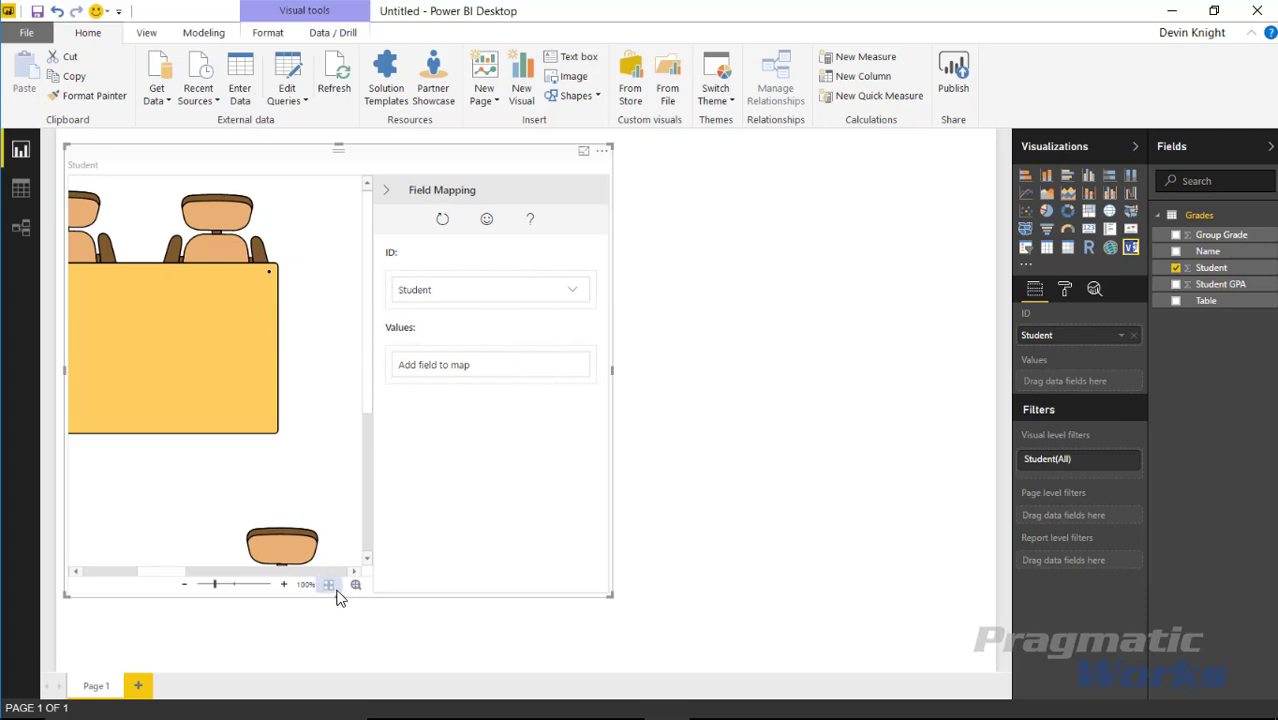
Collapse the field mapping, fit the whole classroom diagram in the Visio visual and slightly enlarge the visual
{"action": "left_click", "coordinate": [396, 193]}
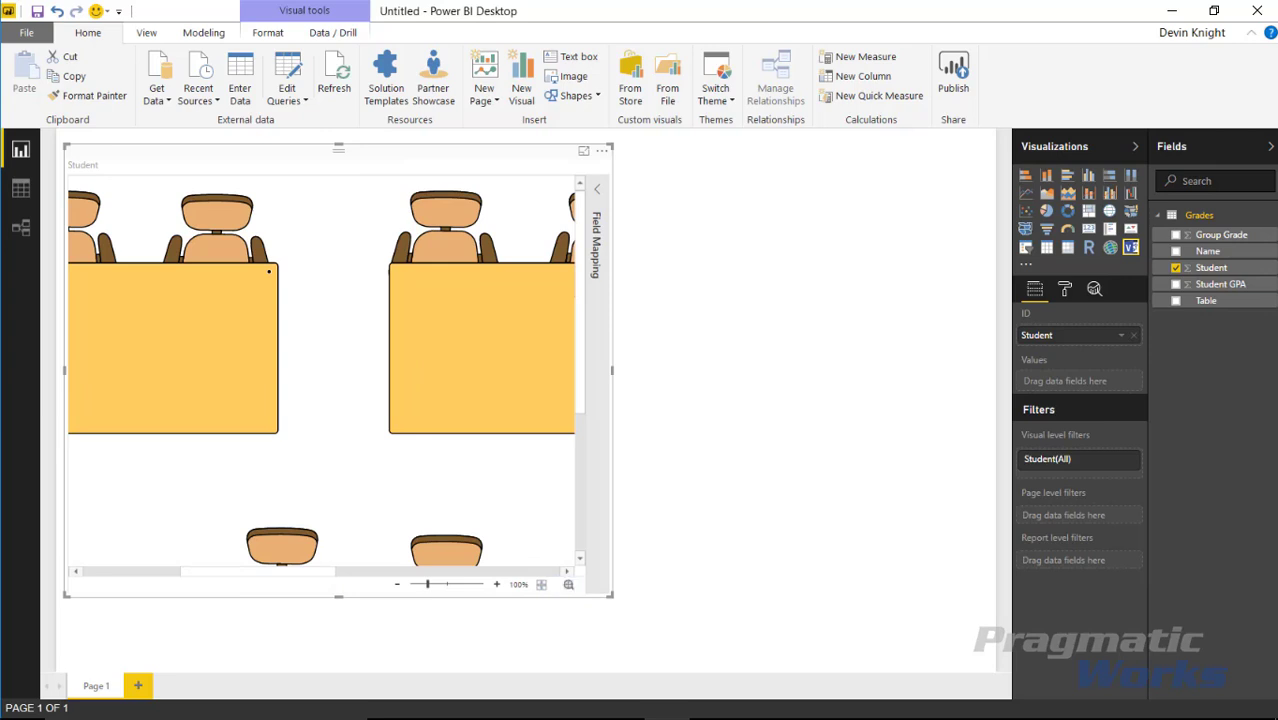
{"action": "left_click", "coordinate": [567, 585]}
{"action": "left_click_drag", "start_coordinate": [160, 378], "coordinate": [174, 405]}
{"action": "left_click", "coordinate": [541, 585]}
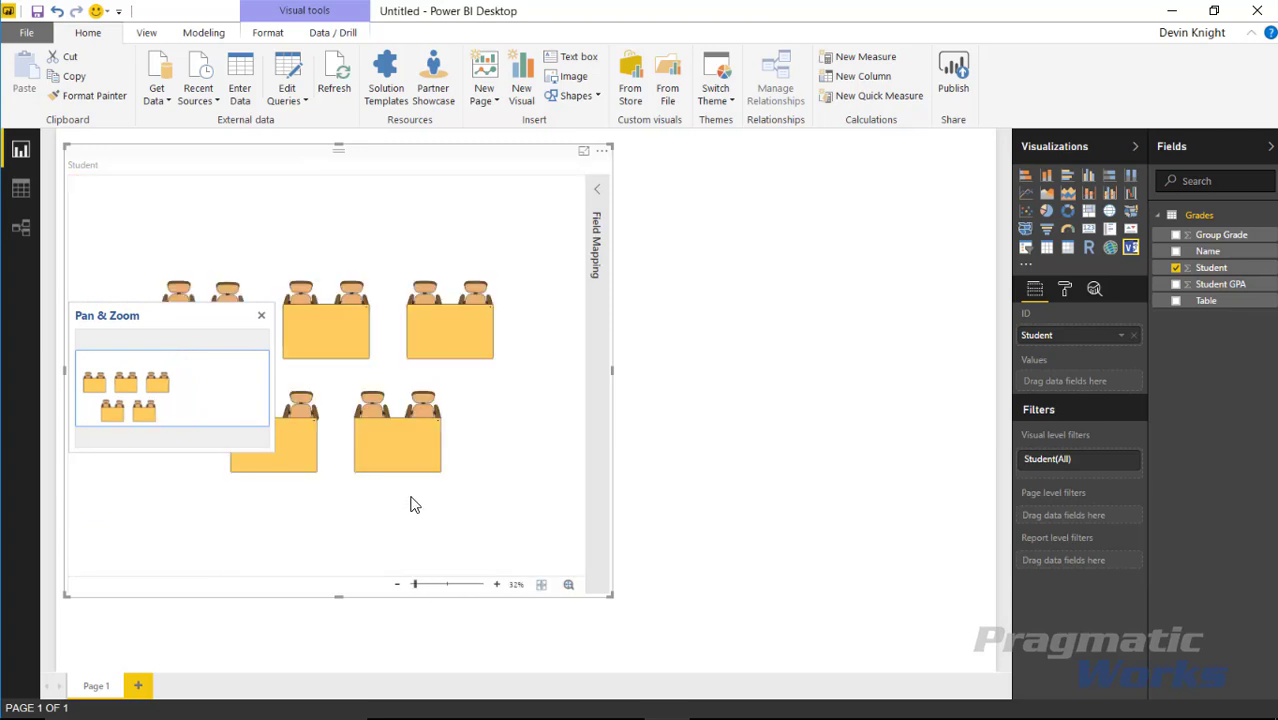
{"action": "left_click", "coordinate": [259, 318]}
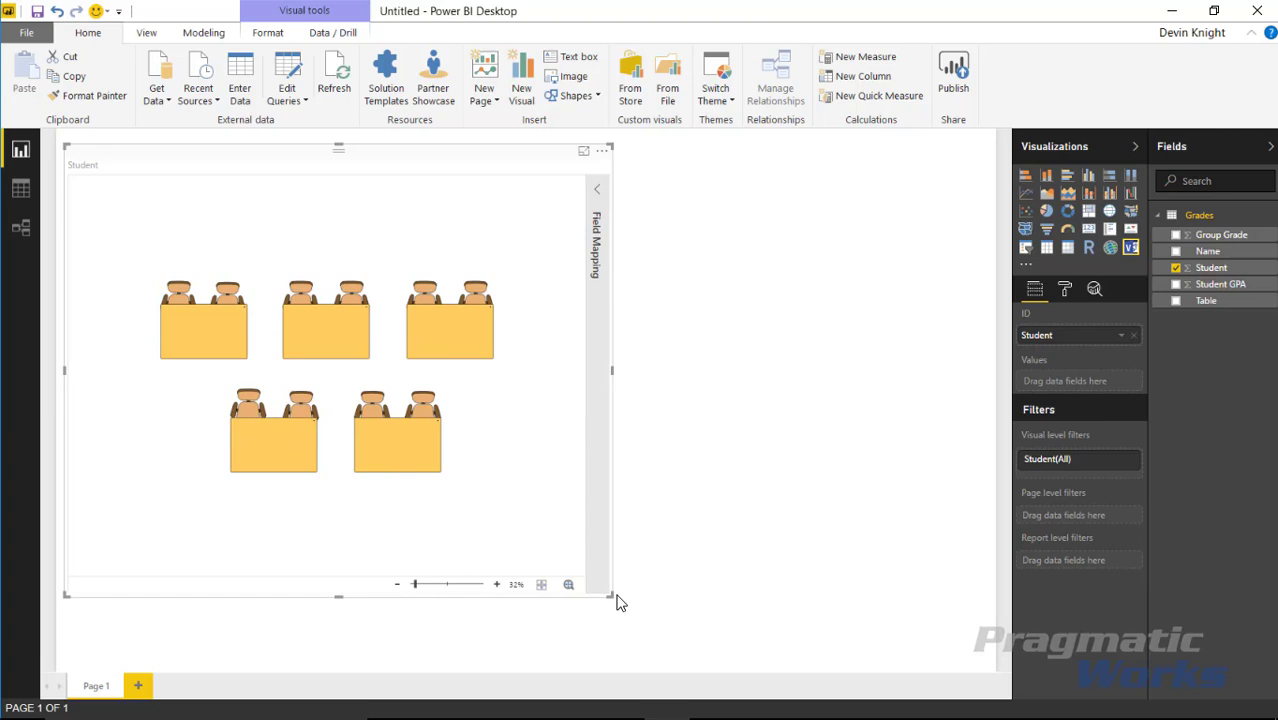
{"action": "left_click_drag", "start_coordinate": [611, 594], "coordinate": [657, 636]}
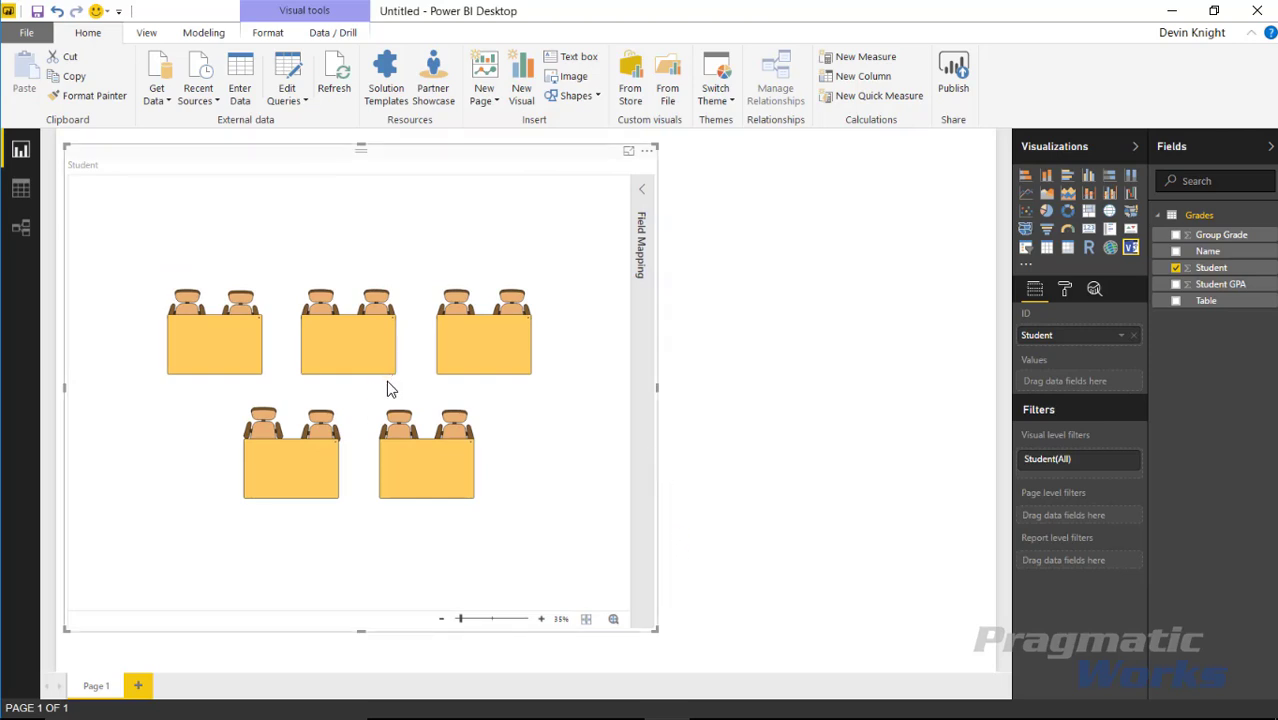
Add the Student GPA, Name and Group Grade fields to the Visio visual's values
{"action": "left_click", "coordinate": [1176, 285]}
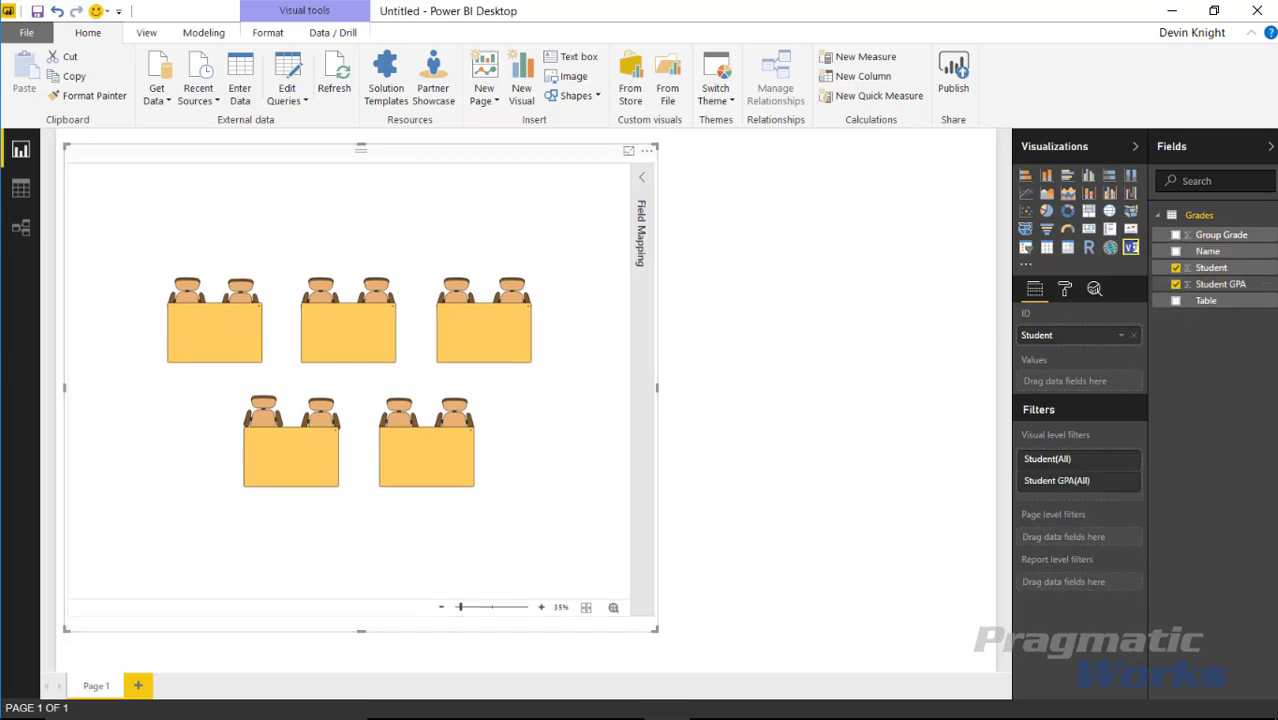
{"action": "left_click", "coordinate": [1176, 251]}
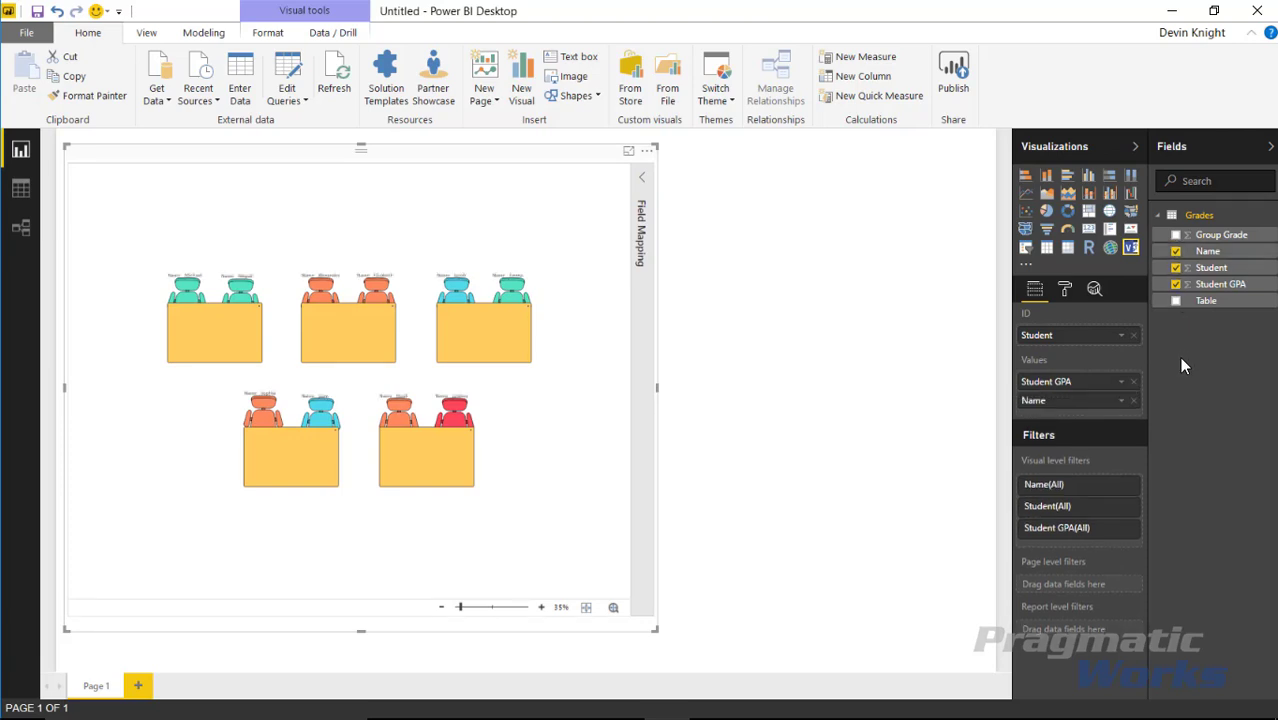
{"action": "left_click", "coordinate": [1176, 236]}
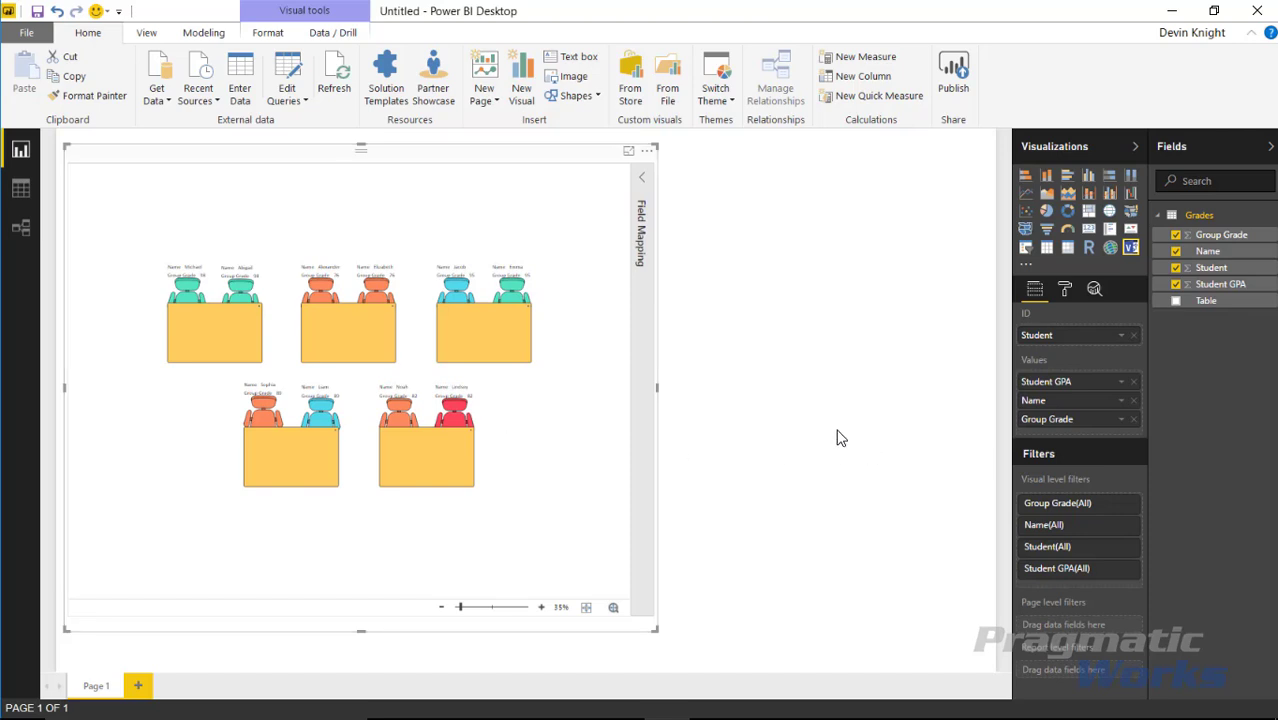
In the Student GPA color mapping, delete the 3 to 3.5 range and start the lowest range at 0
{"action": "left_click", "coordinate": [641, 176]}
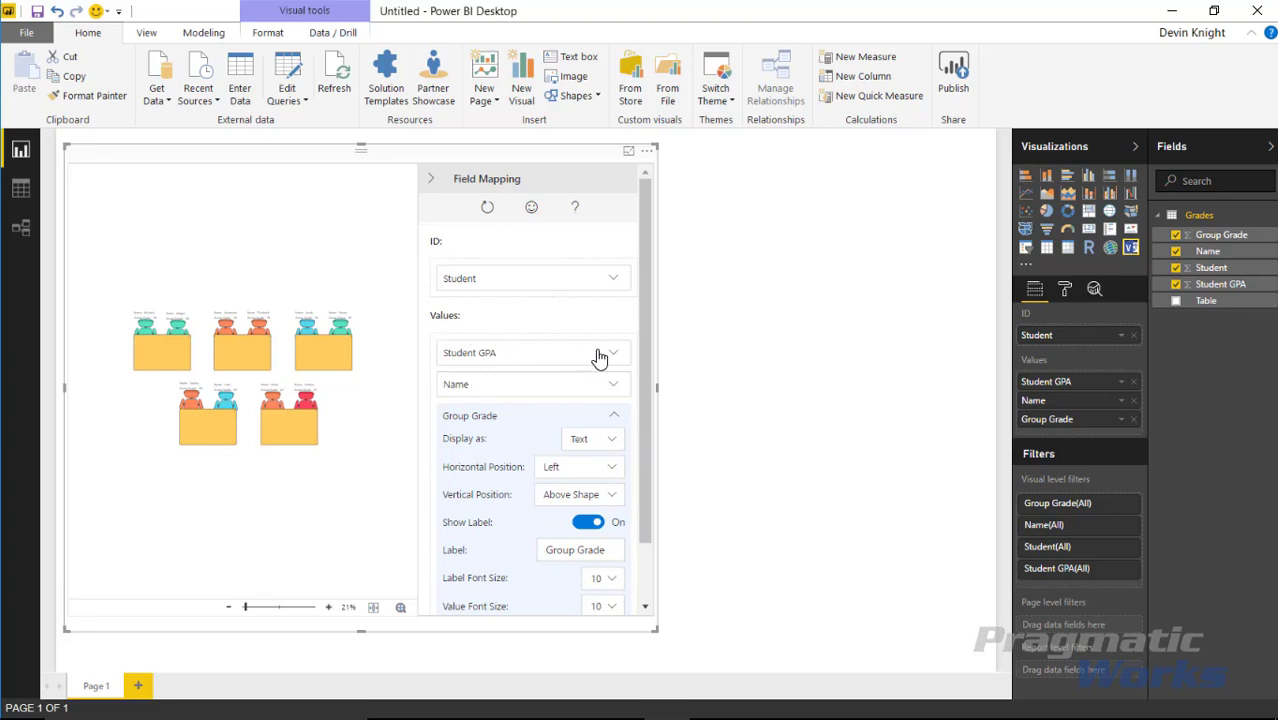
{"action": "left_click", "coordinate": [510, 362]}
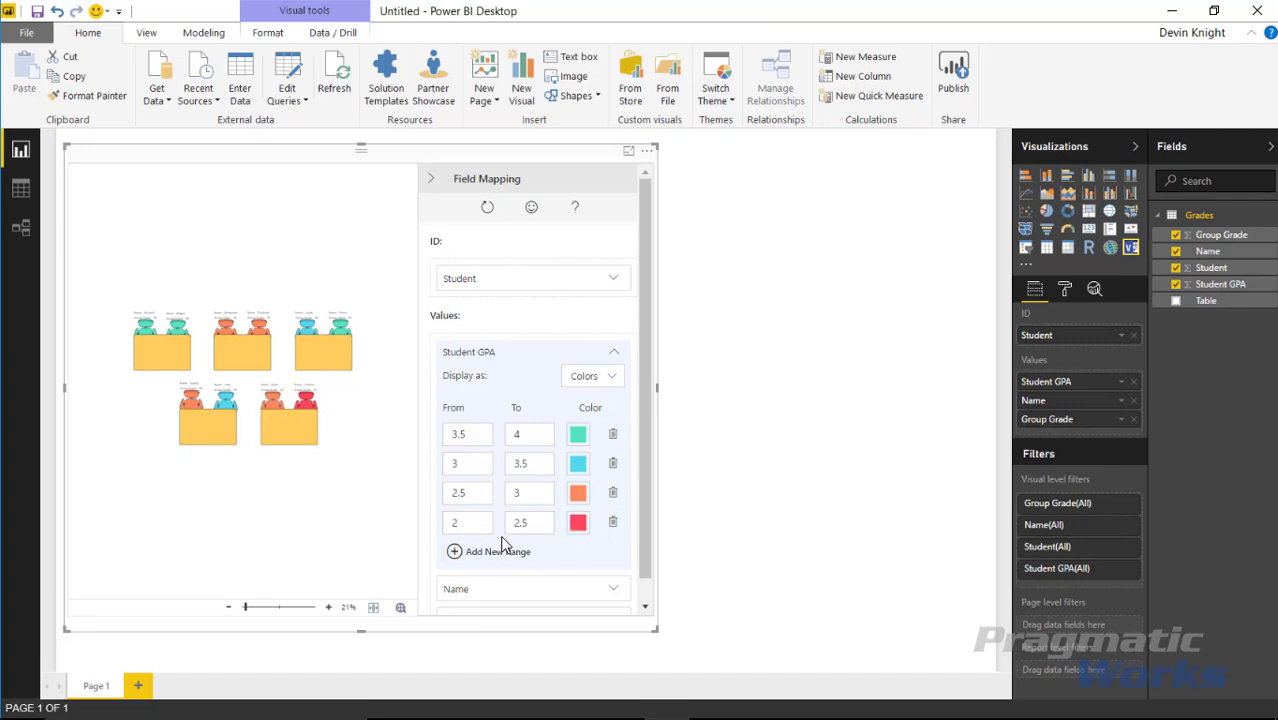
{"action": "left_click", "coordinate": [614, 465]}
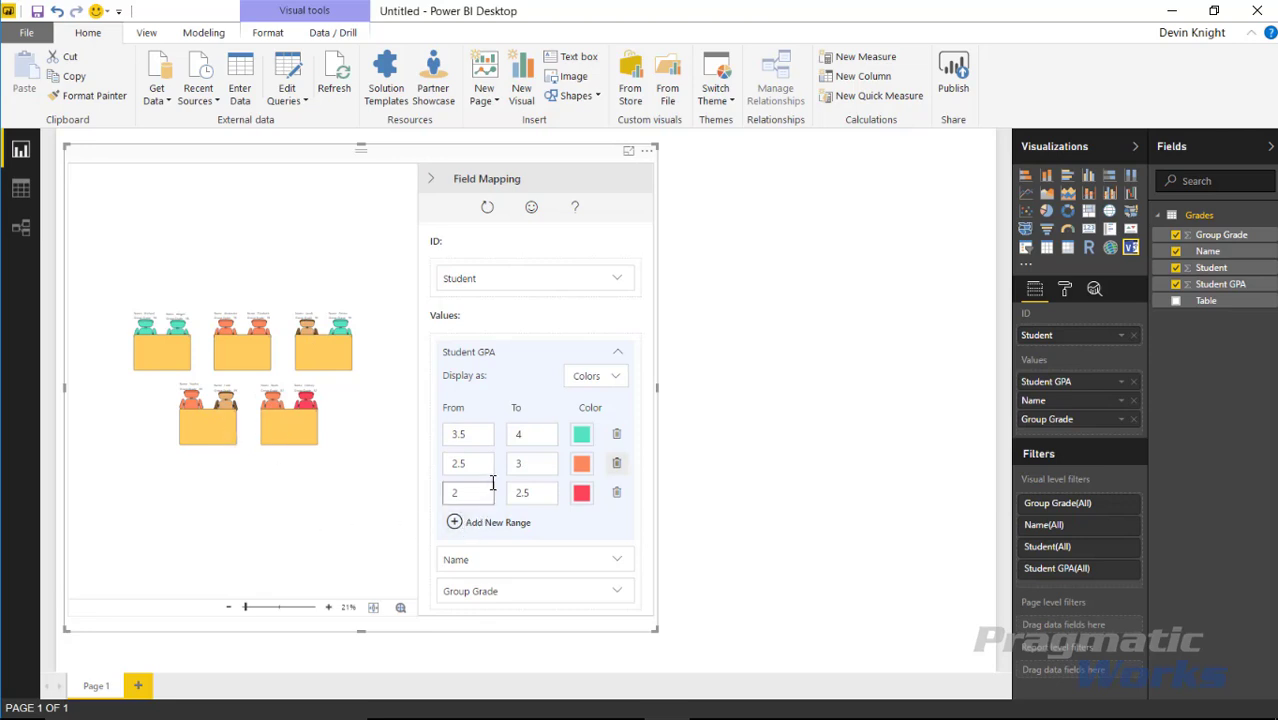
{"action": "double_click", "coordinate": [456, 492]}
{"action": "type", "text": "0"}
{"action": "left_click", "coordinate": [545, 494]}
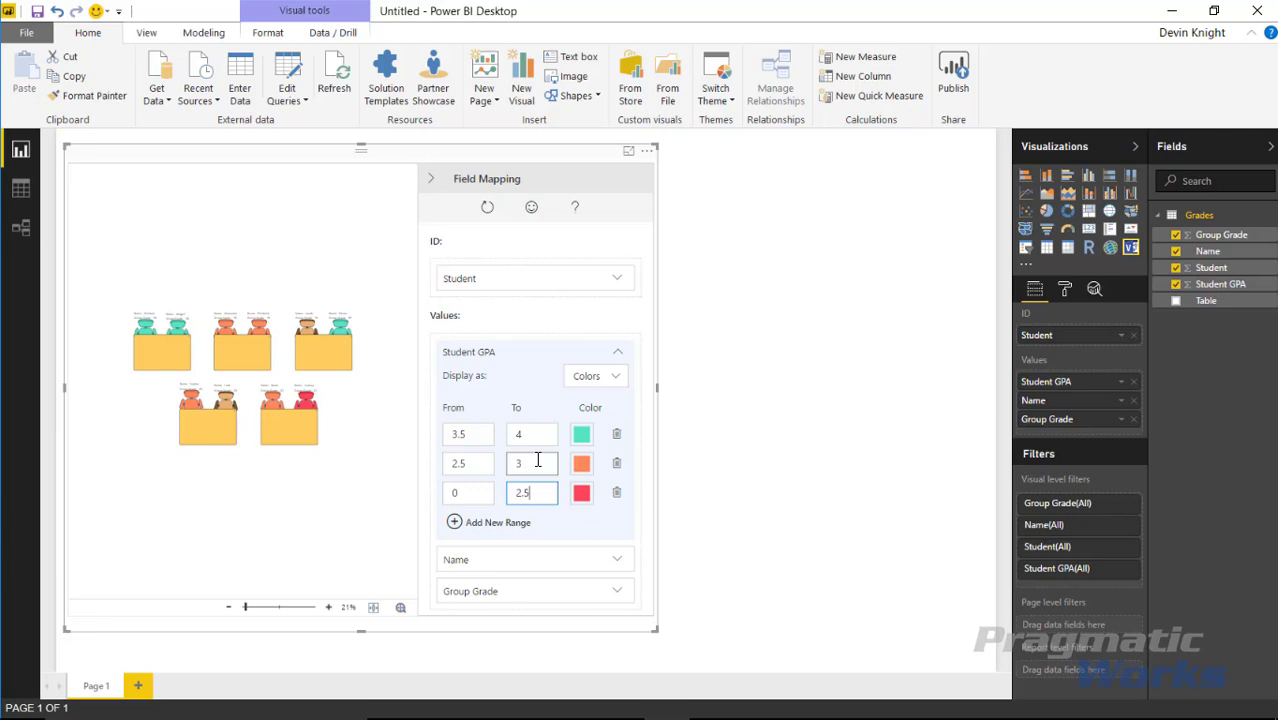
Change the color of the 2.5 to 3 Student GPA range to yellow-green
{"action": "left_click", "coordinate": [581, 463]}
{"action": "left_click_drag", "start_coordinate": [516, 380], "coordinate": [442, 385]}
{"action": "left_click", "coordinate": [479, 452]}
{"action": "left_click", "coordinate": [476, 442]}
Start the highest Student GPA range at 3 and change its color to bright green 1af53b
{"action": "left_click_drag", "start_coordinate": [483, 435], "coordinate": [397, 450]}
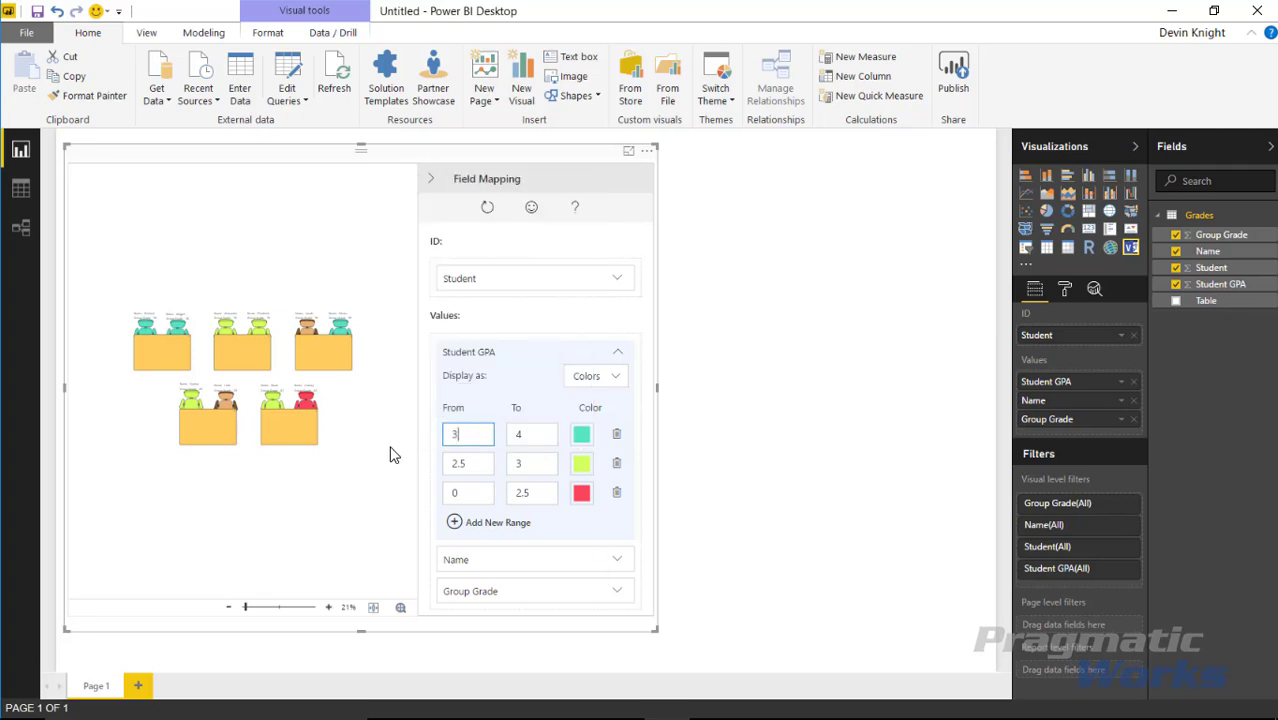
{"action": "type", "text": "3.0"}
{"action": "left_click", "coordinate": [512, 430]}
{"action": "left_click", "coordinate": [581, 433]}
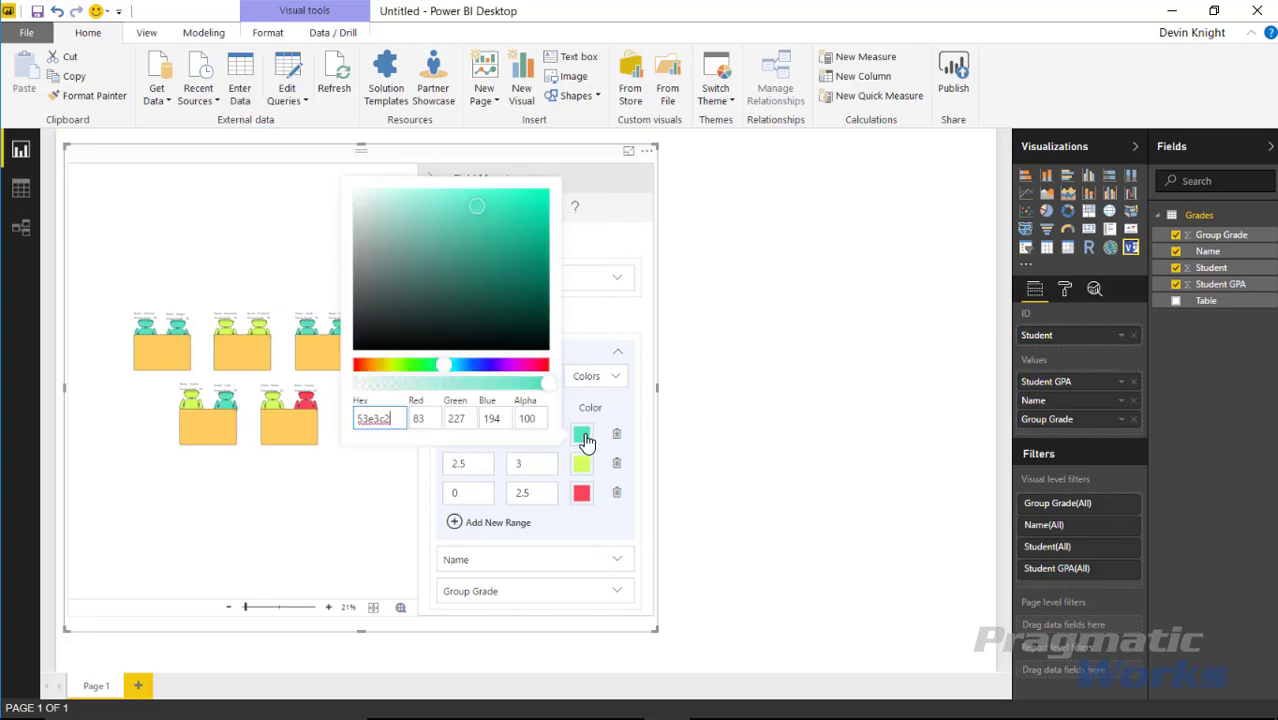
{"action": "left_click", "coordinate": [424, 366]}
{"action": "left_click", "coordinate": [529, 212]}
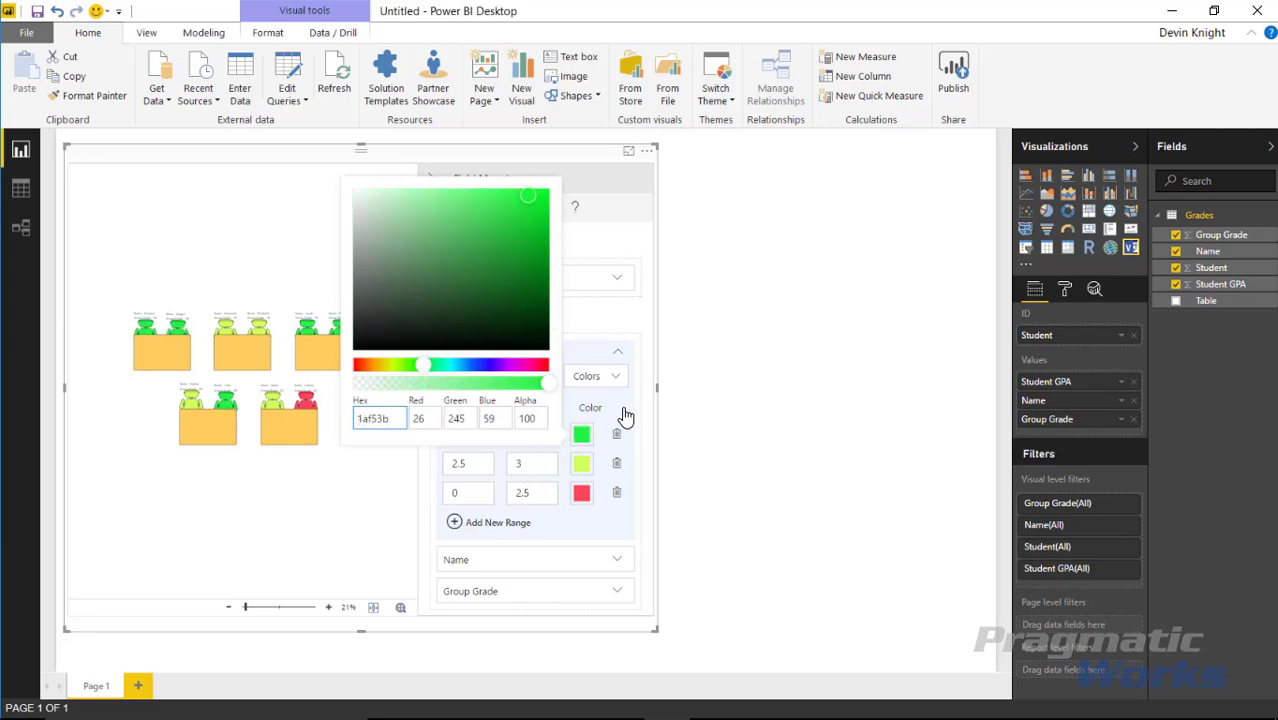
{"action": "left_click", "coordinate": [645, 322]}
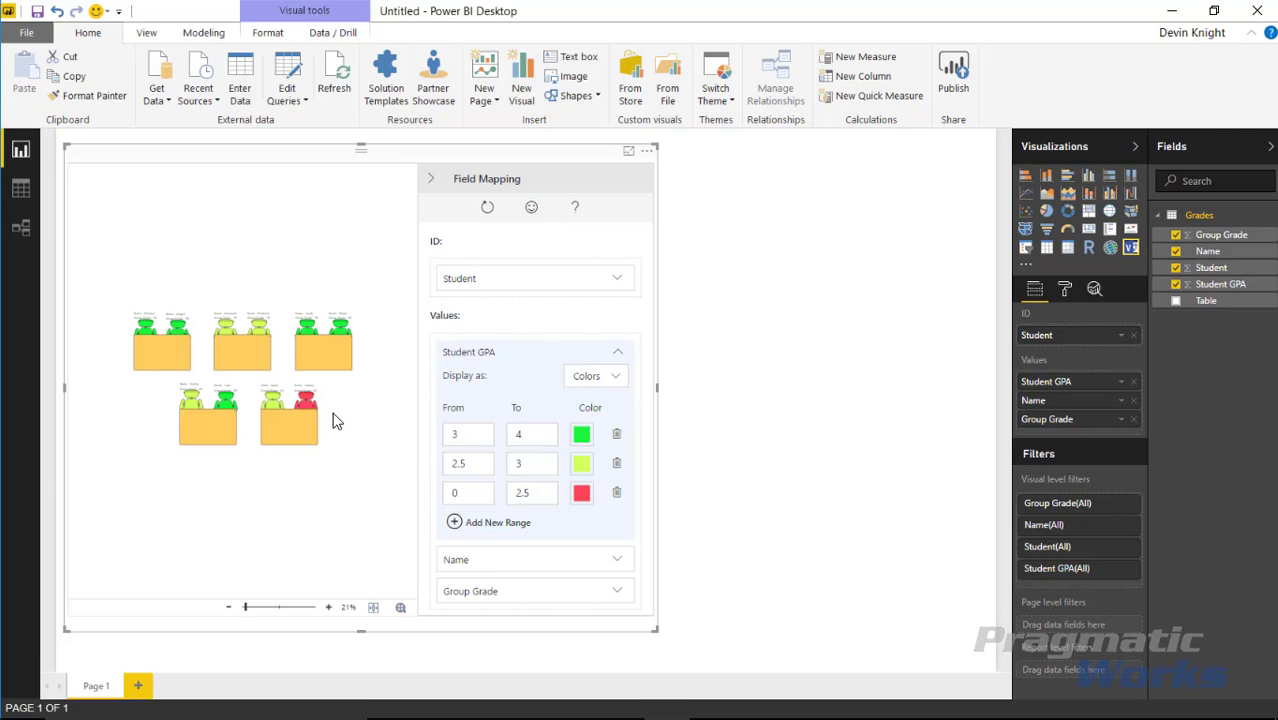
Review the display options for Student GPA and keep Colors selected
{"action": "left_click", "coordinate": [538, 428]}
{"action": "left_click", "coordinate": [607, 386]}
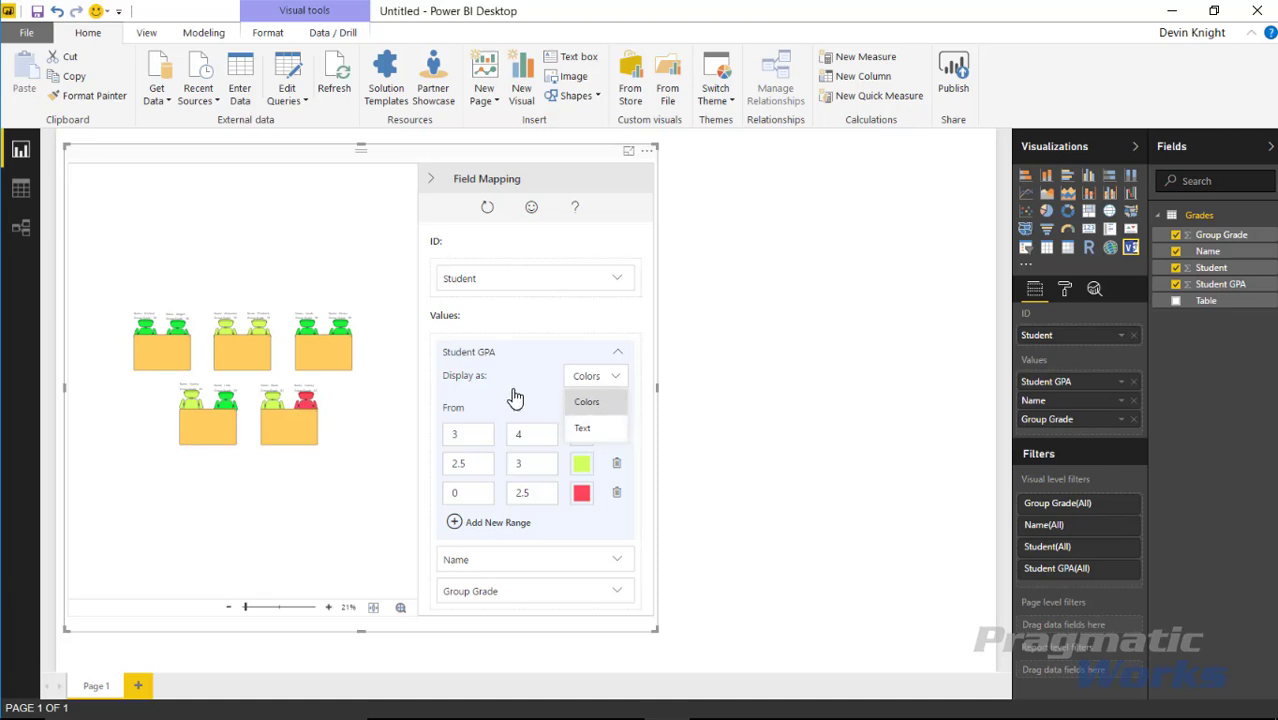
{"action": "left_click", "coordinate": [586, 401]}
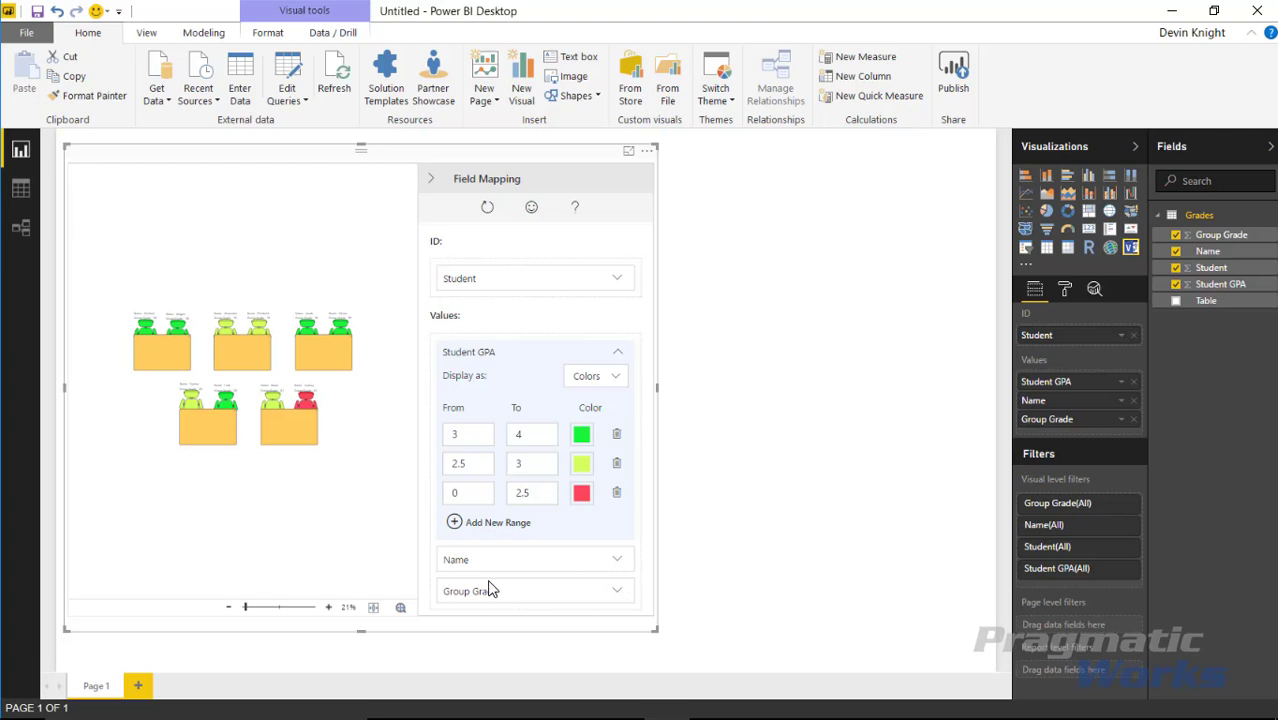
Set both the label font size and the value font size of the Name text to 25
{"action": "left_click", "coordinate": [592, 562]}
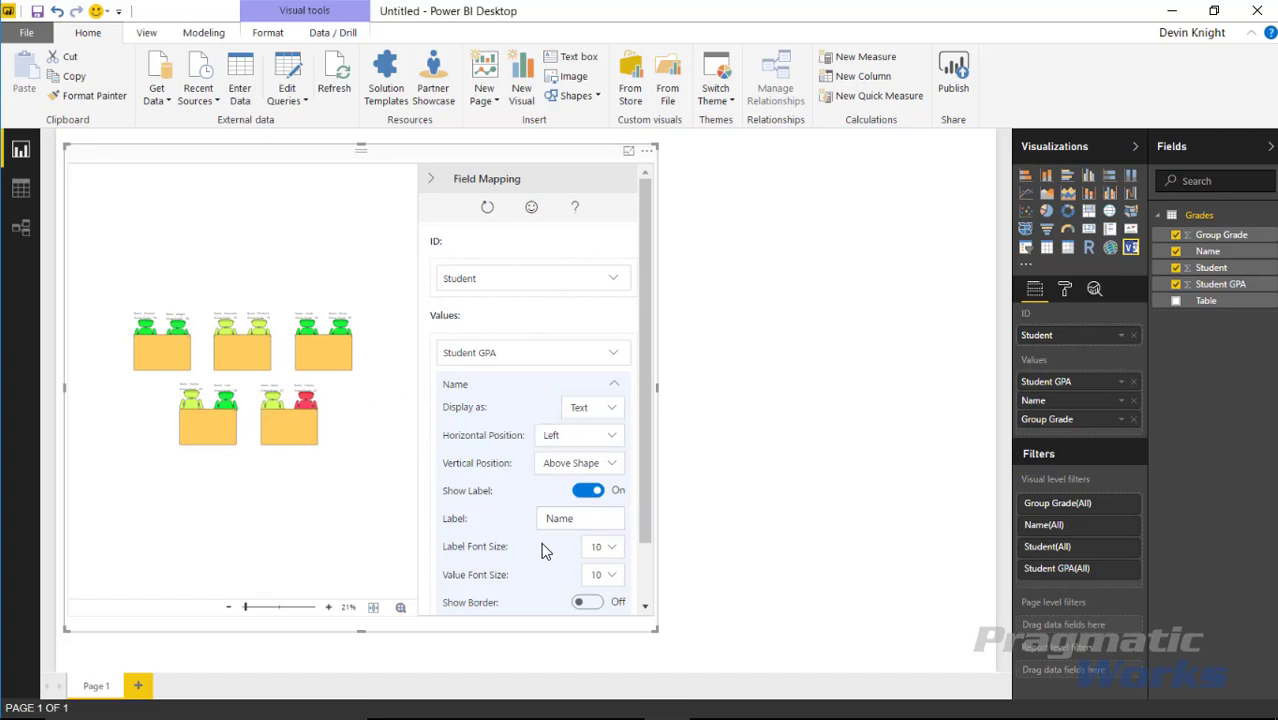
{"action": "left_click", "coordinate": [592, 551]}
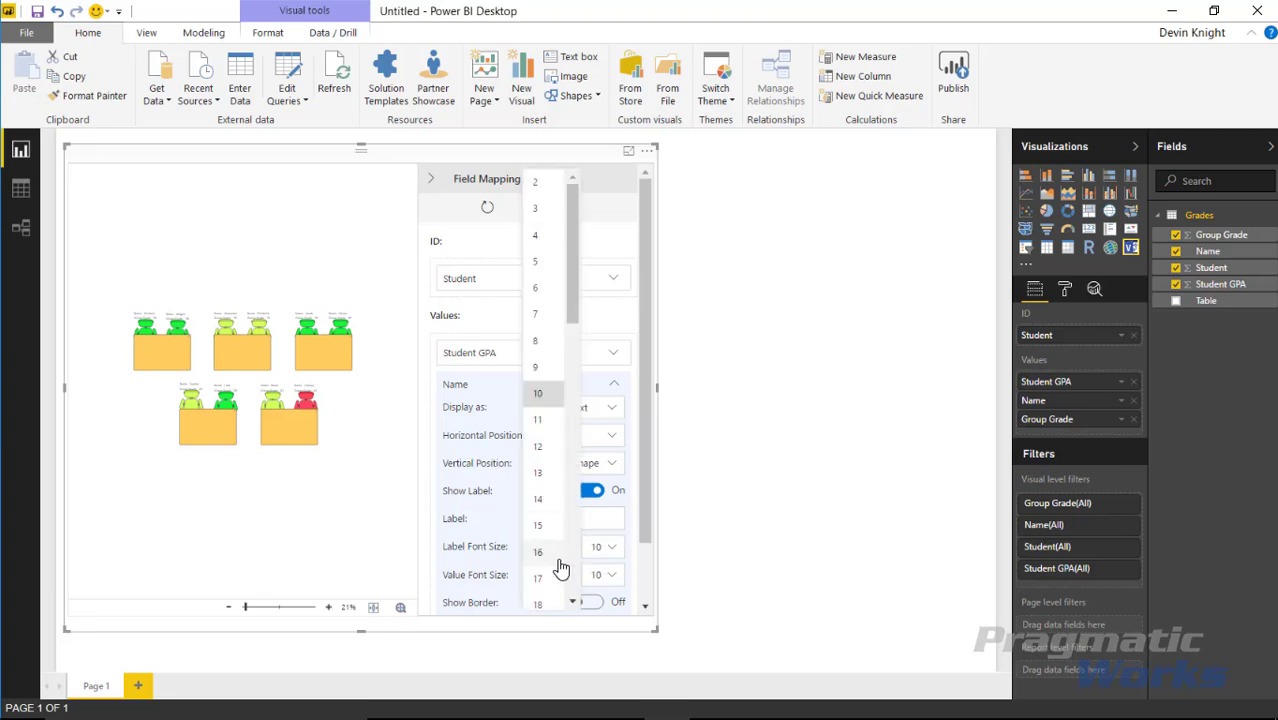
{"action": "scroll", "coordinate": [561, 568], "scroll_direction": "down", "scroll_amount": 1}
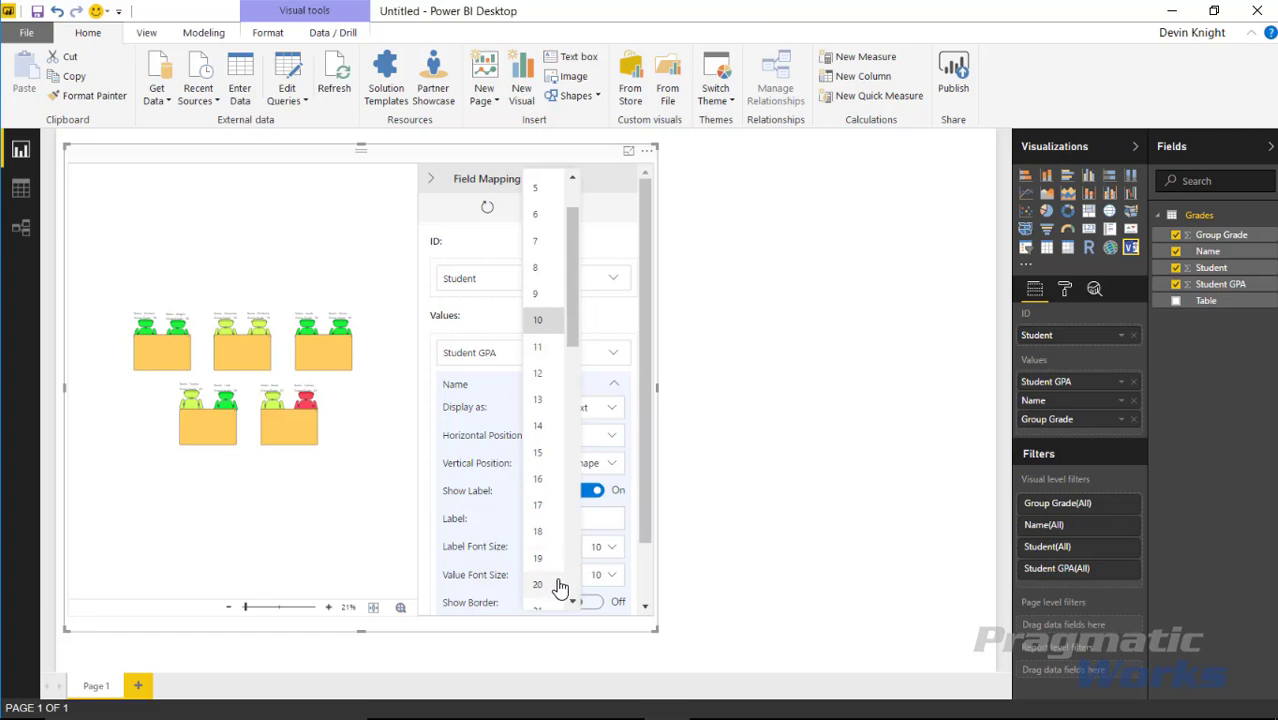
{"action": "scroll", "coordinate": [558, 583], "scroll_direction": "down", "scroll_amount": 2}
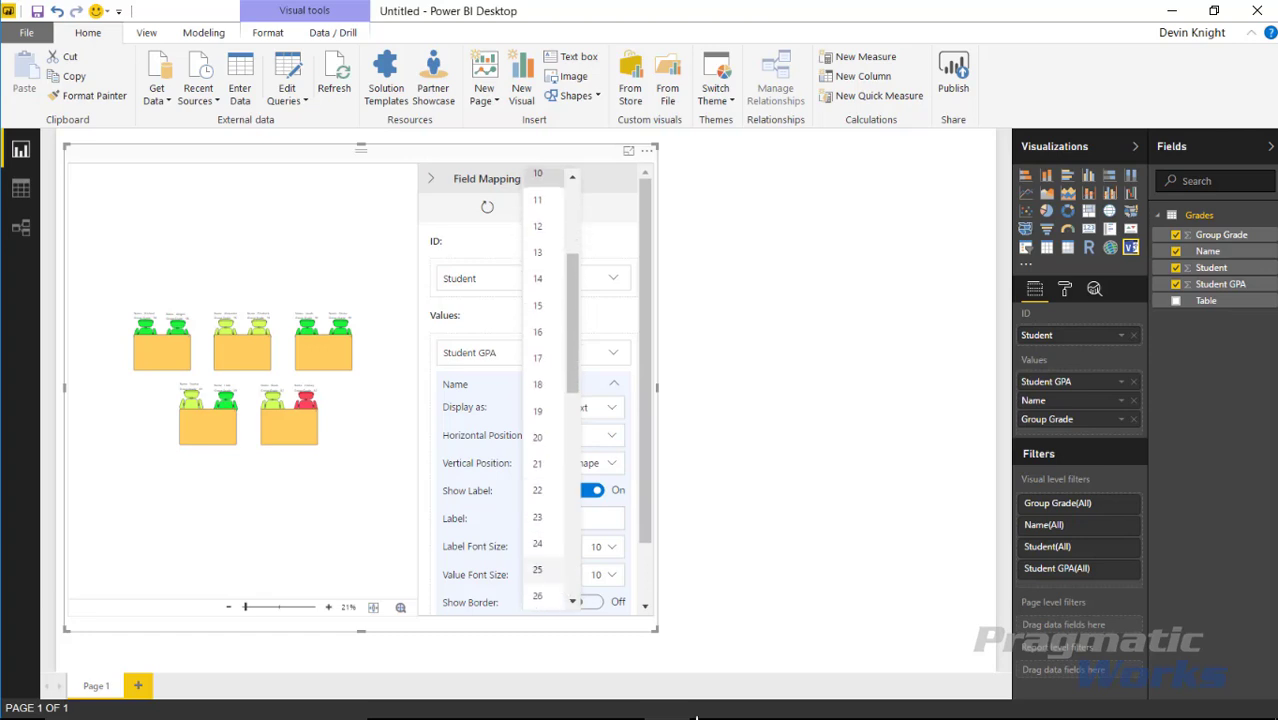
{"action": "left_click", "coordinate": [537, 569]}
{"action": "left_click", "coordinate": [596, 574]}
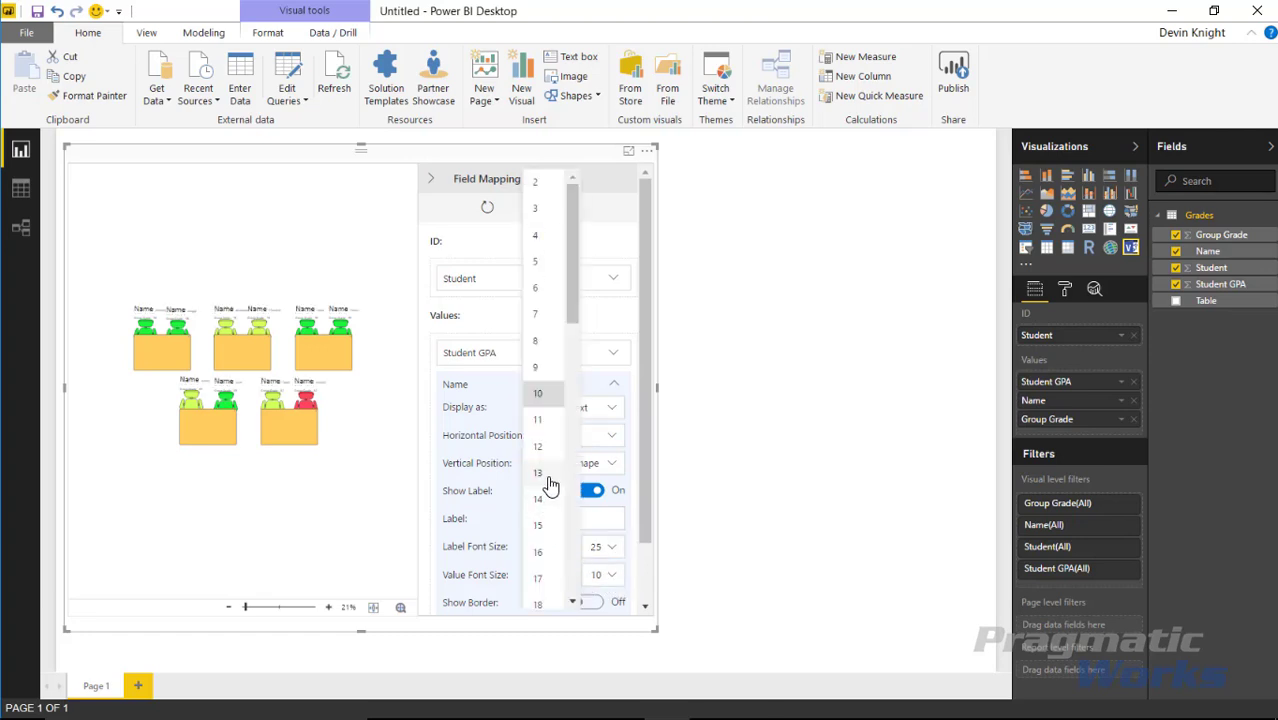
{"action": "scroll", "coordinate": [553, 505], "scroll_direction": "down", "scroll_amount": 4}
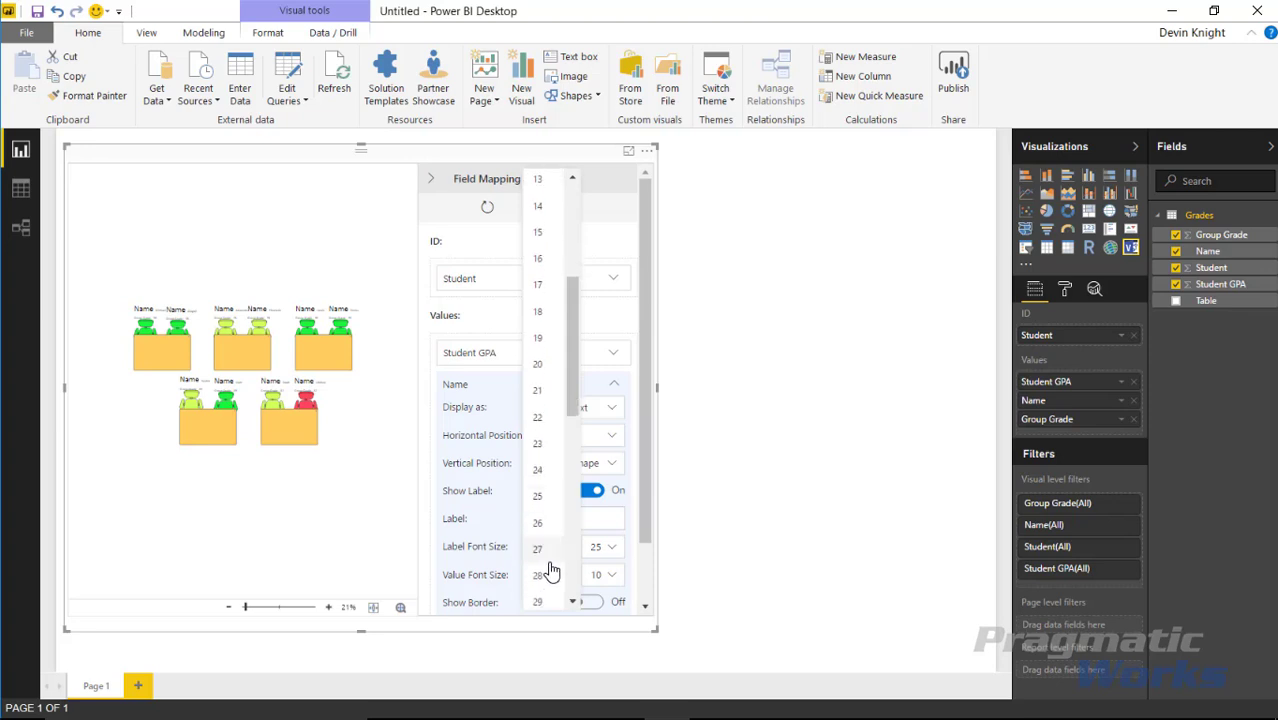
{"action": "scroll", "coordinate": [550, 560], "scroll_direction": "down", "scroll_amount": 1}
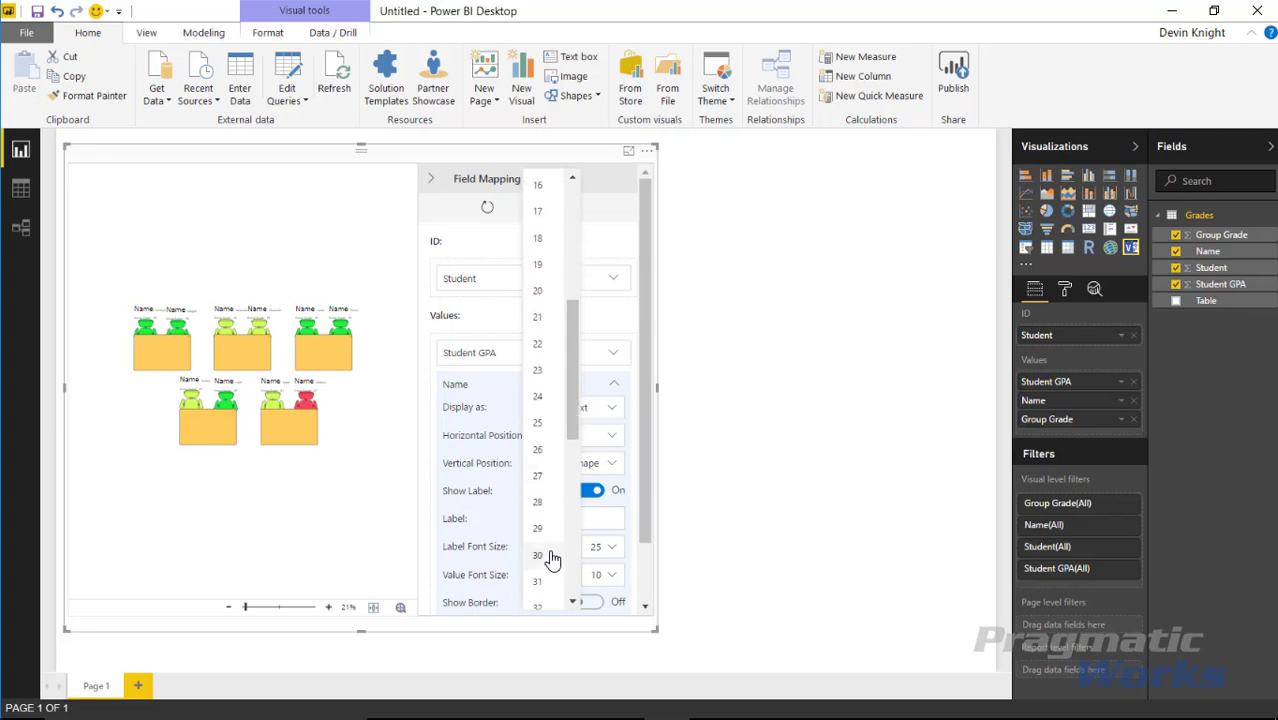
{"action": "left_click", "coordinate": [537, 422]}
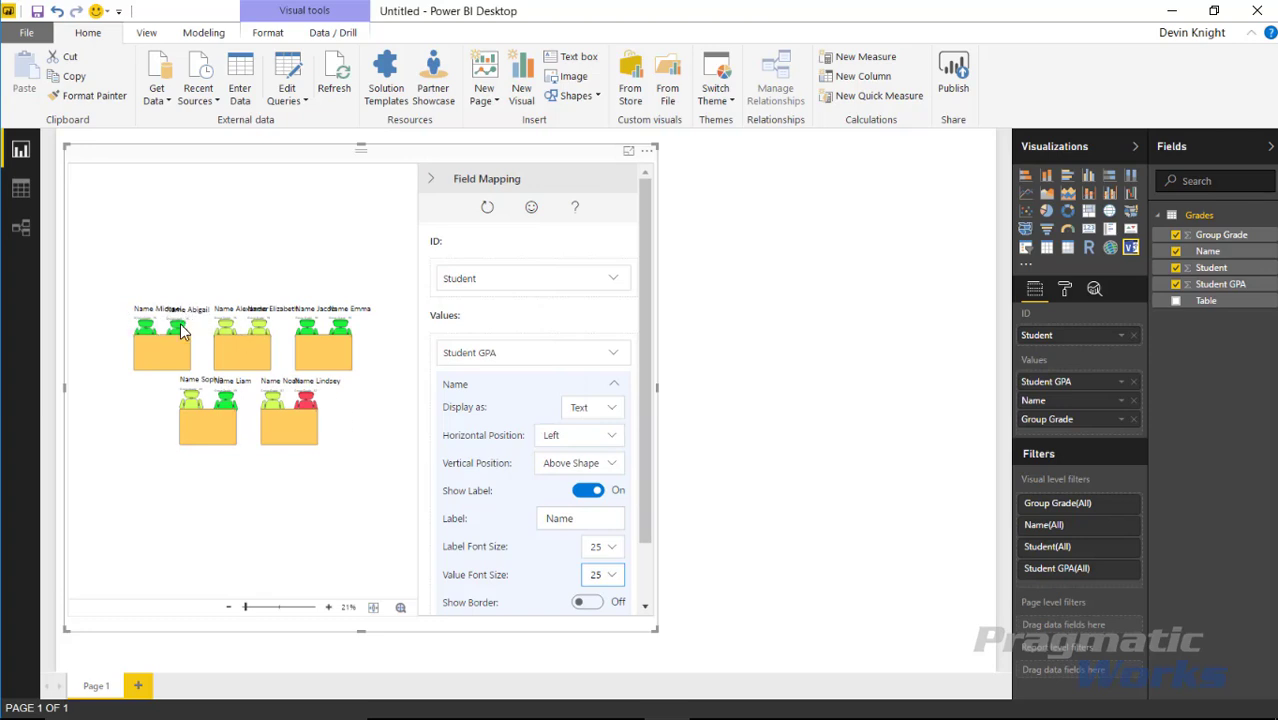
Turn off the label for the Name text and expand the Visio visual in focus mode
{"action": "left_click", "coordinate": [593, 493]}
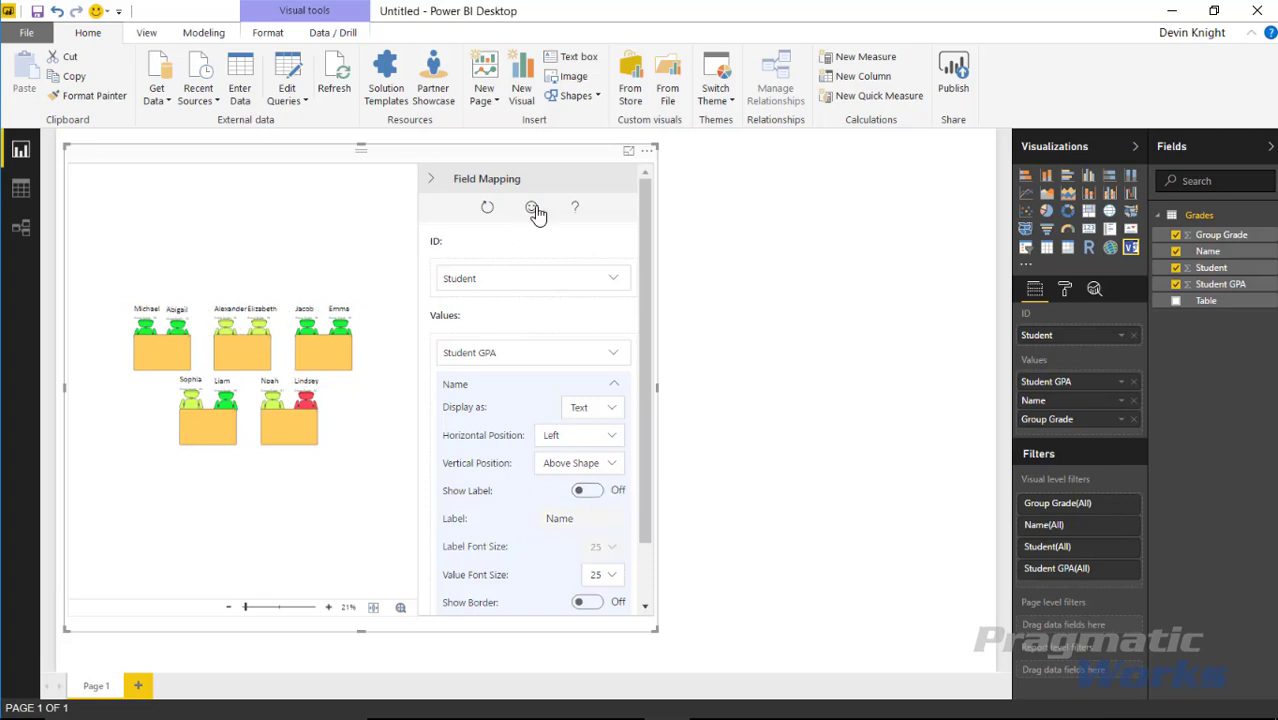
{"action": "left_click", "coordinate": [627, 152]}
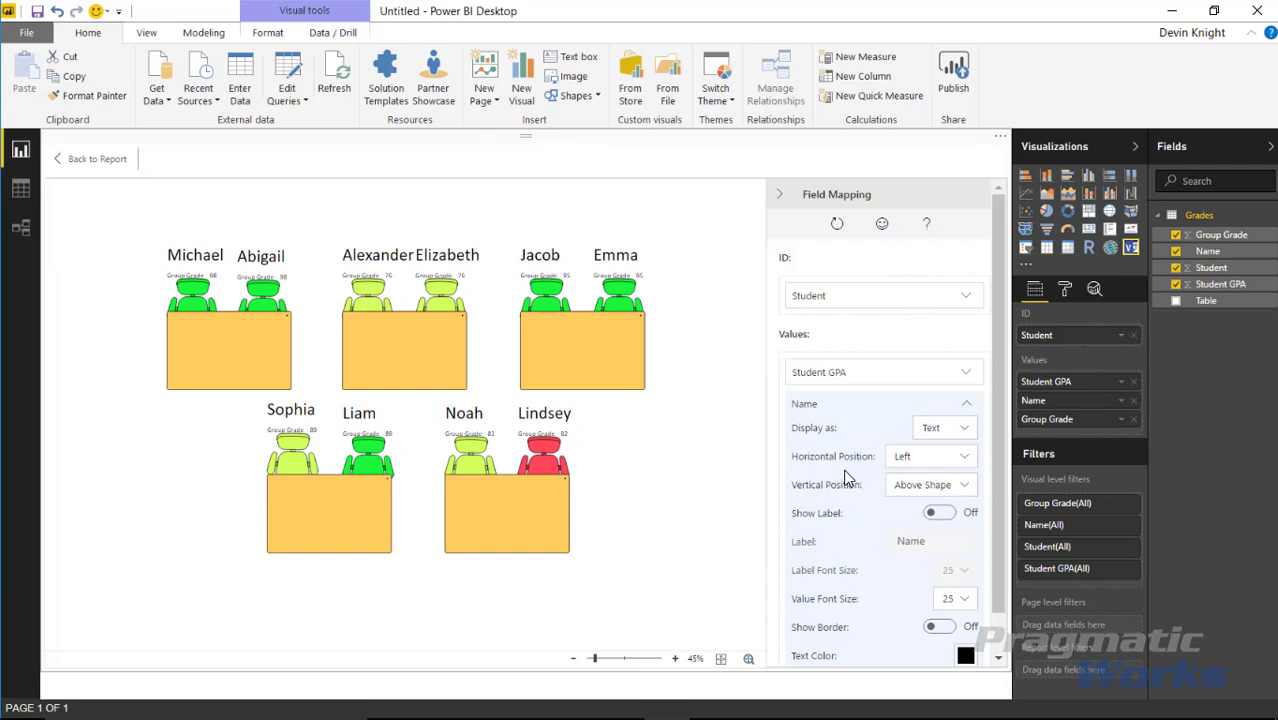
Try the Left Edge and Far Left horizontal positions for the Name text
{"action": "left_click", "coordinate": [910, 460]}
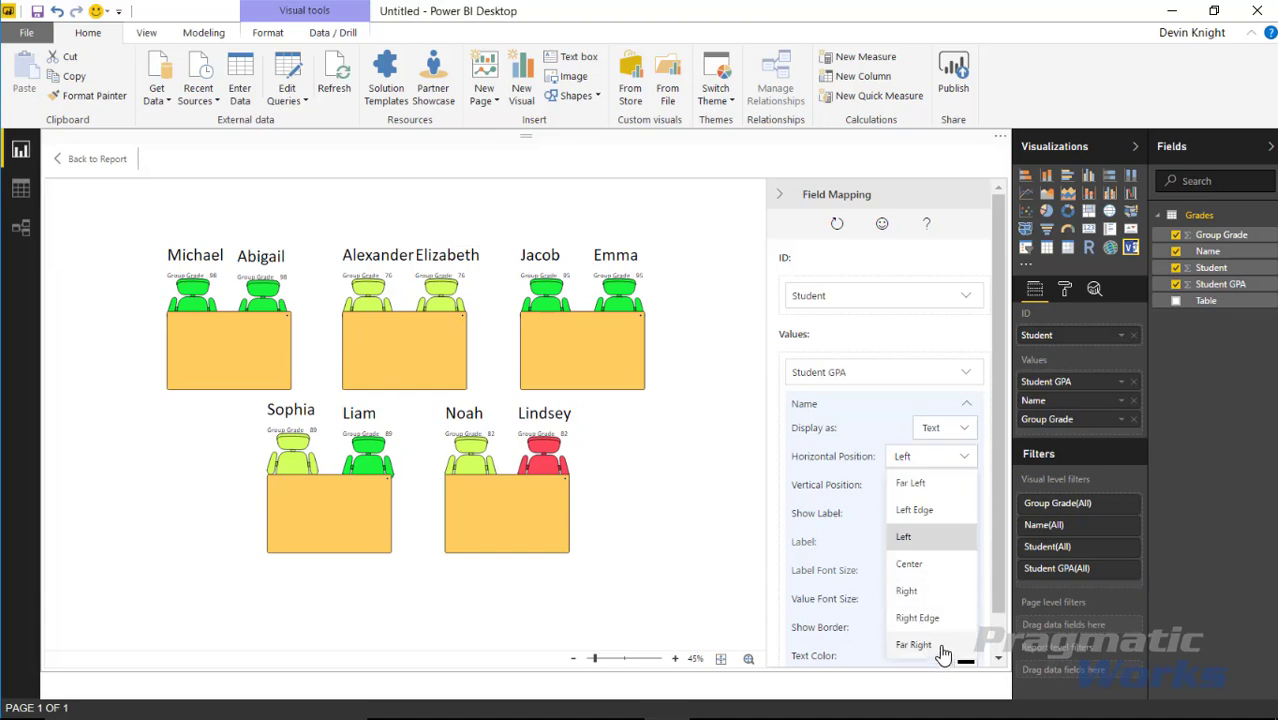
{"action": "left_click", "coordinate": [941, 520]}
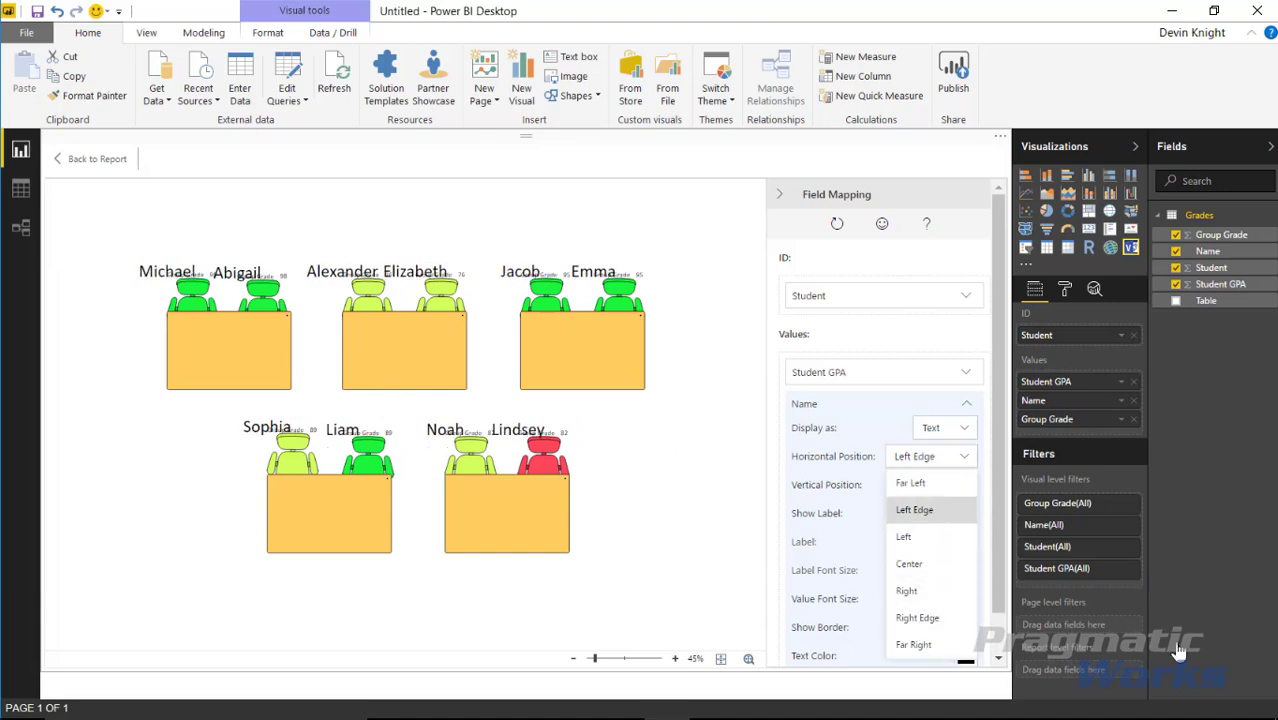
{"action": "left_click", "coordinate": [941, 466]}
{"action": "left_click", "coordinate": [910, 483]}
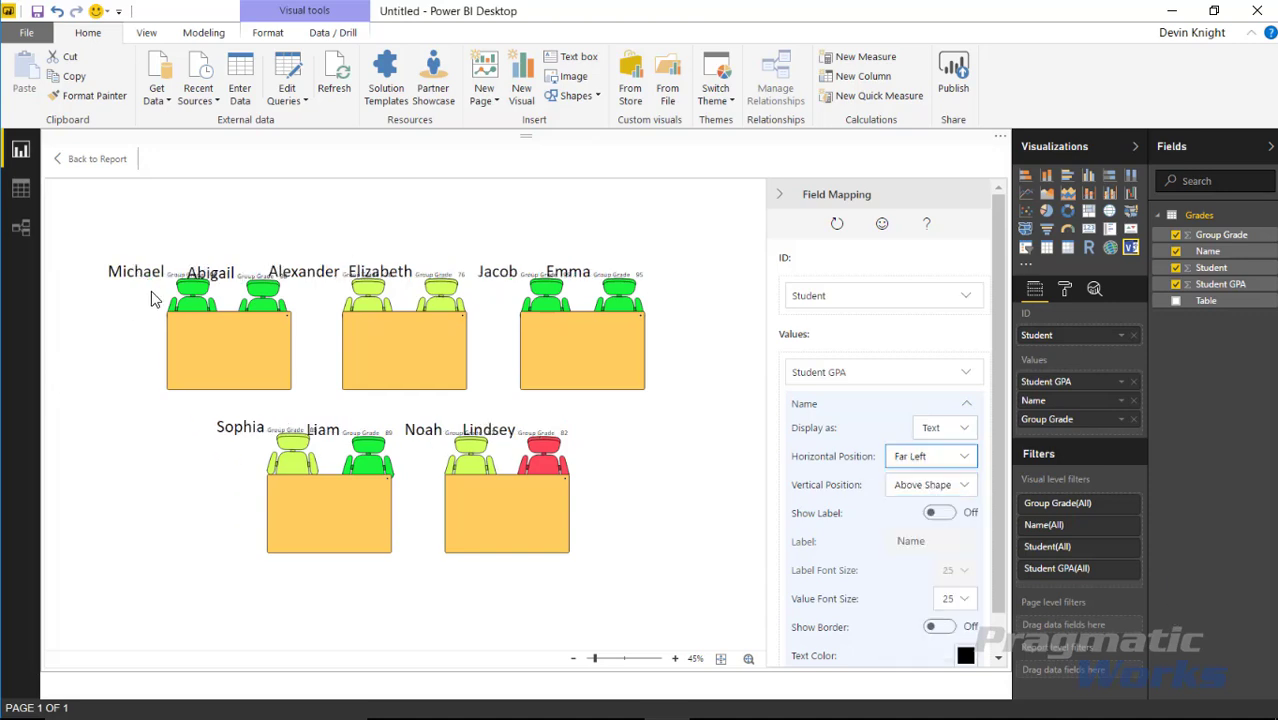
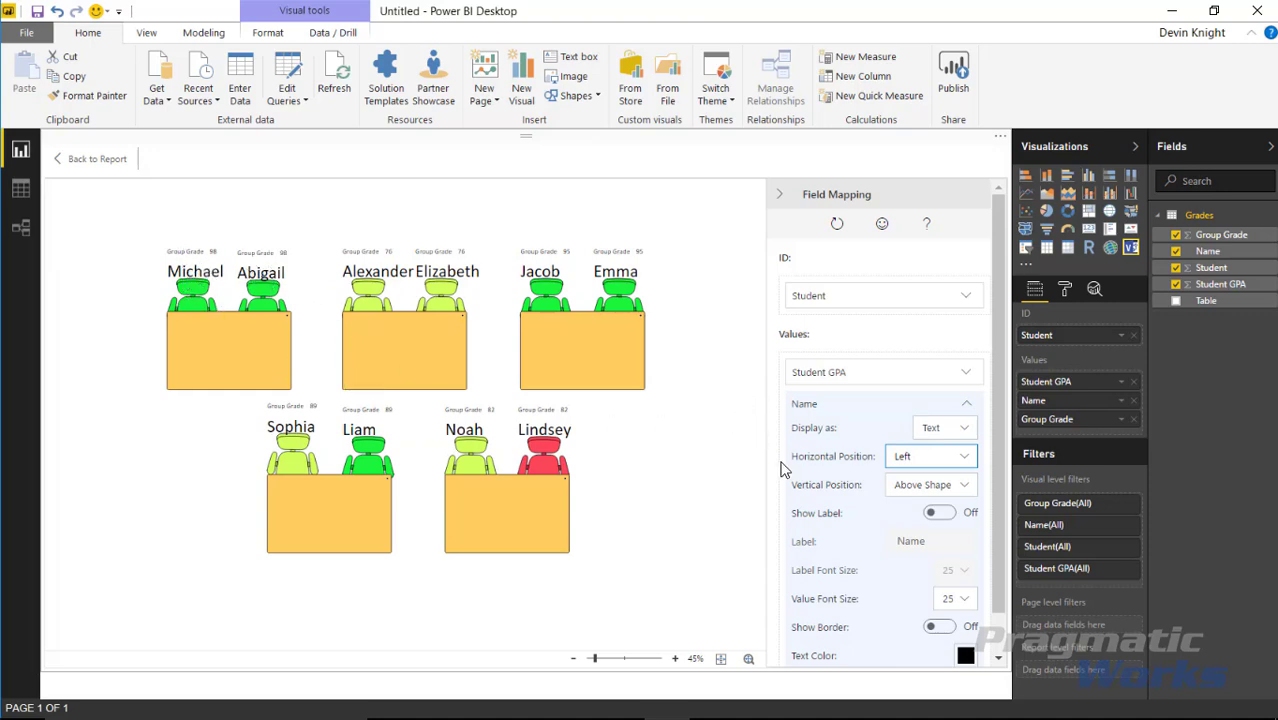
Try the Top Edge and Top vertical positions for the Name text and return it to Above Shape
{"action": "scroll", "coordinate": [864, 524], "scroll_direction": "down", "scroll_amount": 1}
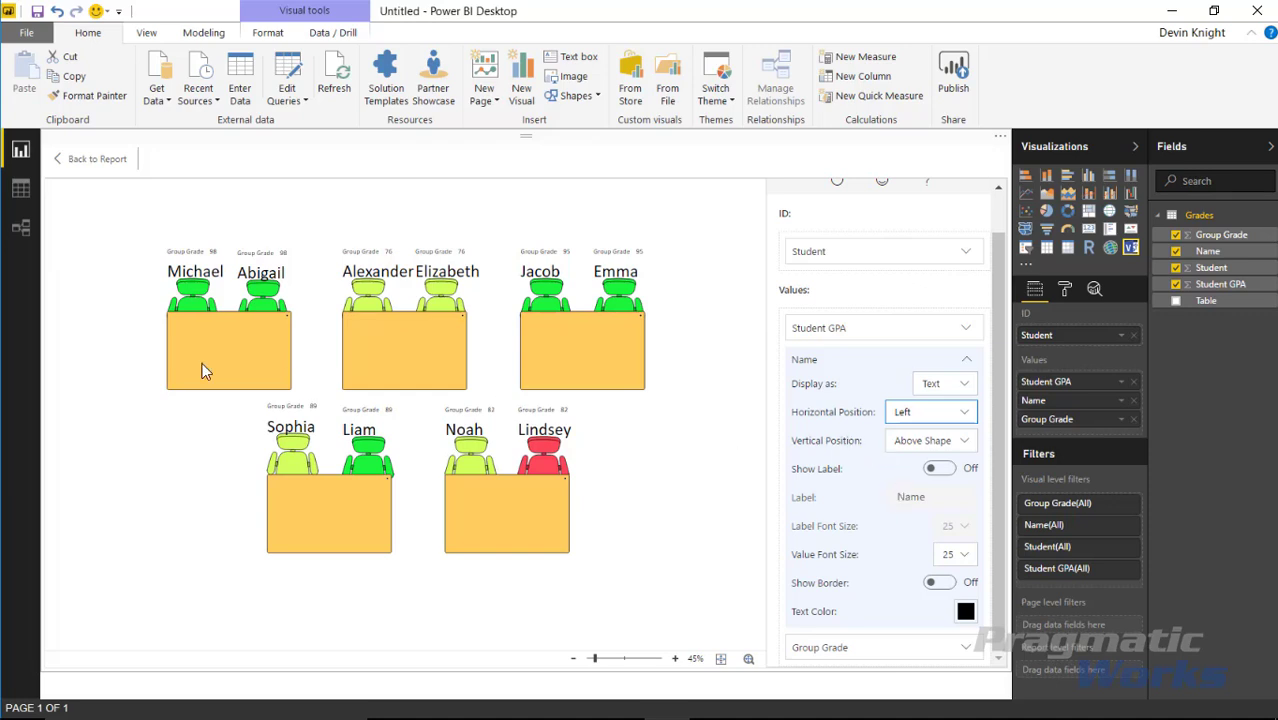
{"action": "left_click", "coordinate": [953, 451]}
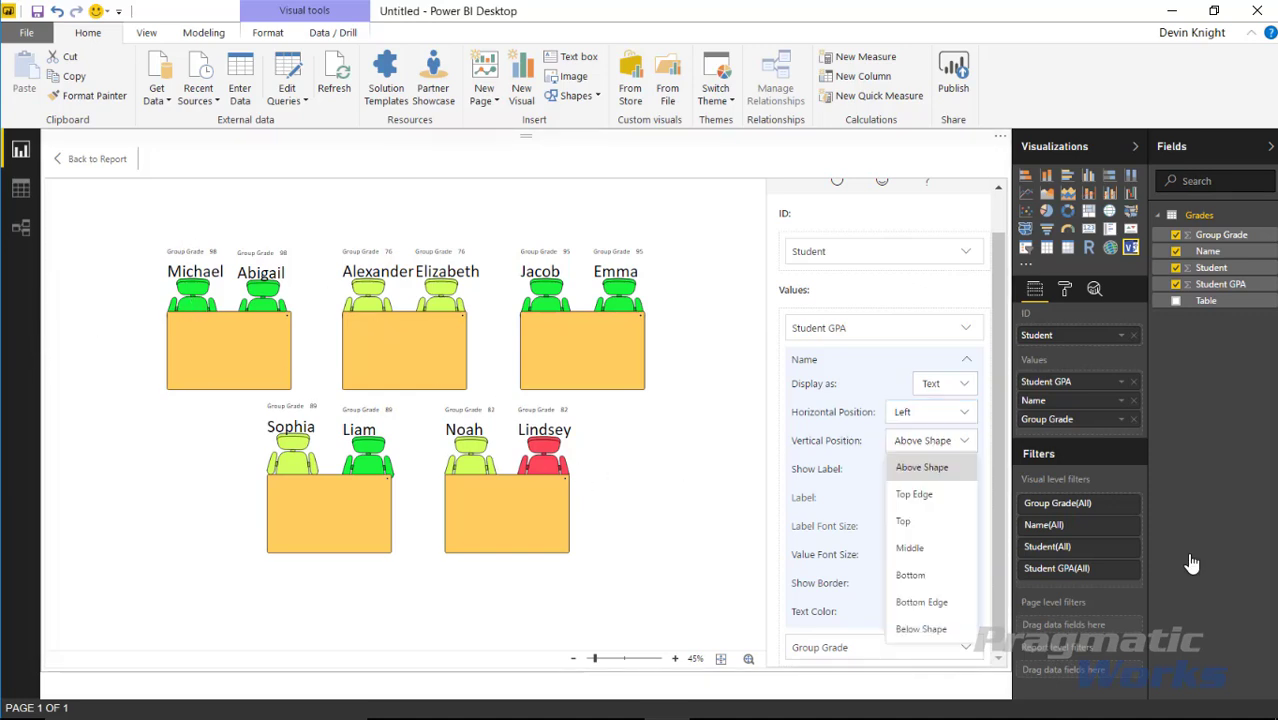
{"action": "left_click", "coordinate": [953, 496]}
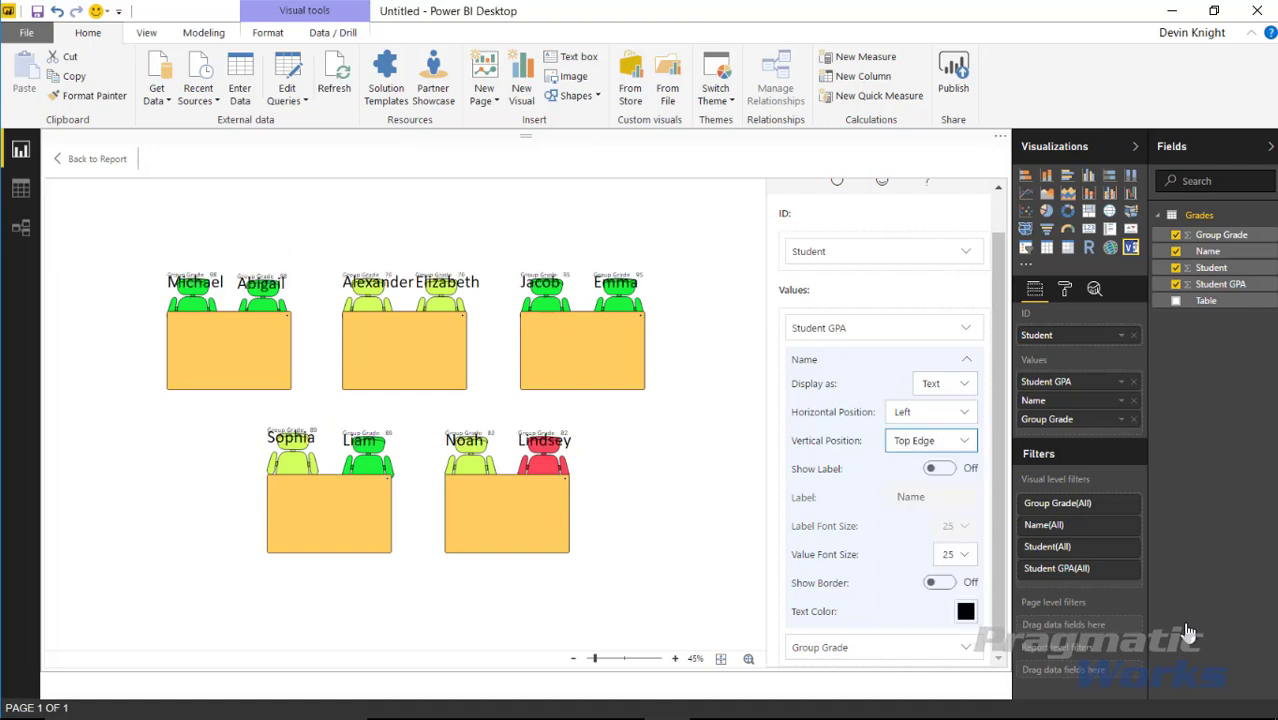
{"action": "left_click", "coordinate": [953, 451]}
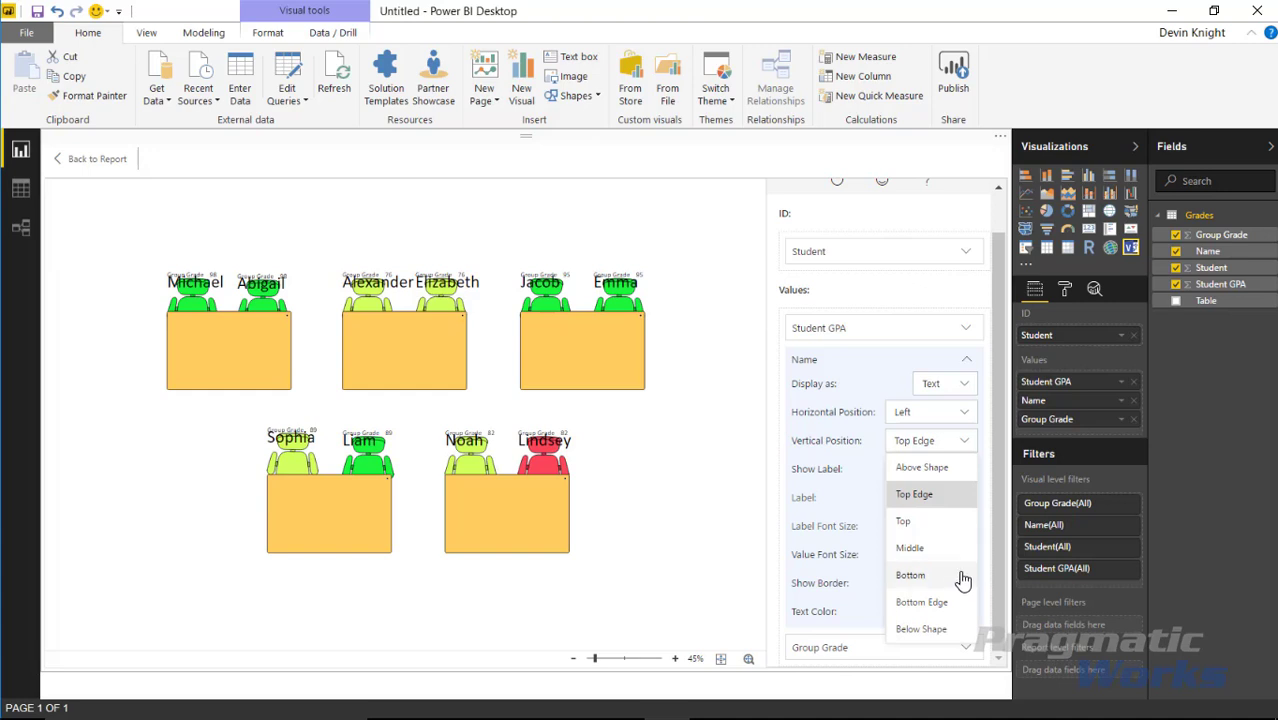
{"action": "left_click", "coordinate": [946, 522]}
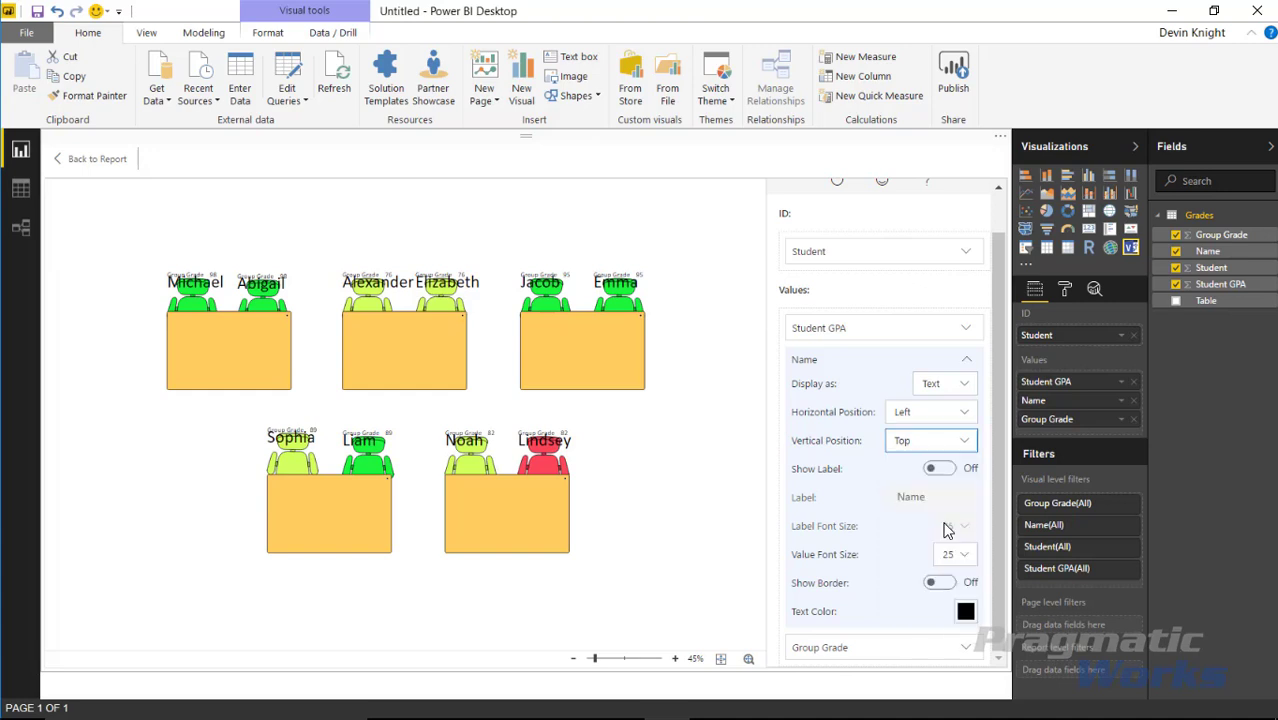
{"action": "left_click", "coordinate": [947, 451]}
{"action": "key", "text": "Up"}
{"action": "key", "text": "Up"}
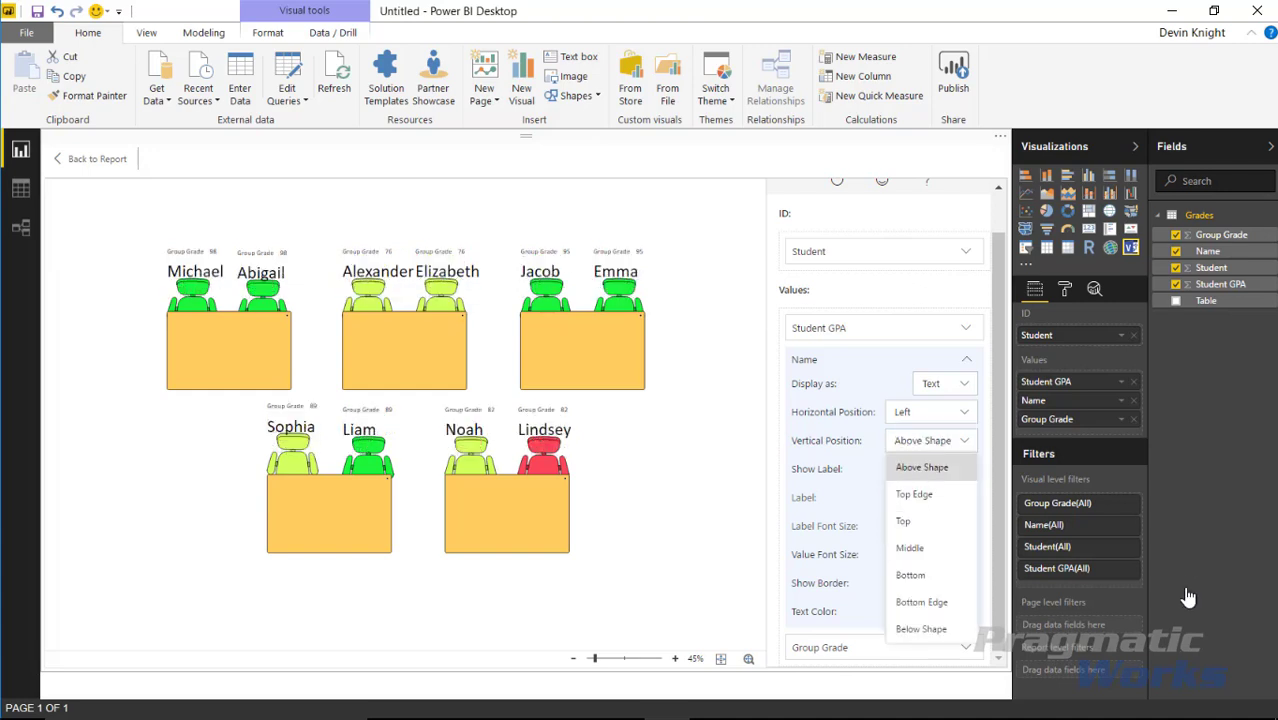
{"action": "key", "text": "Return"}
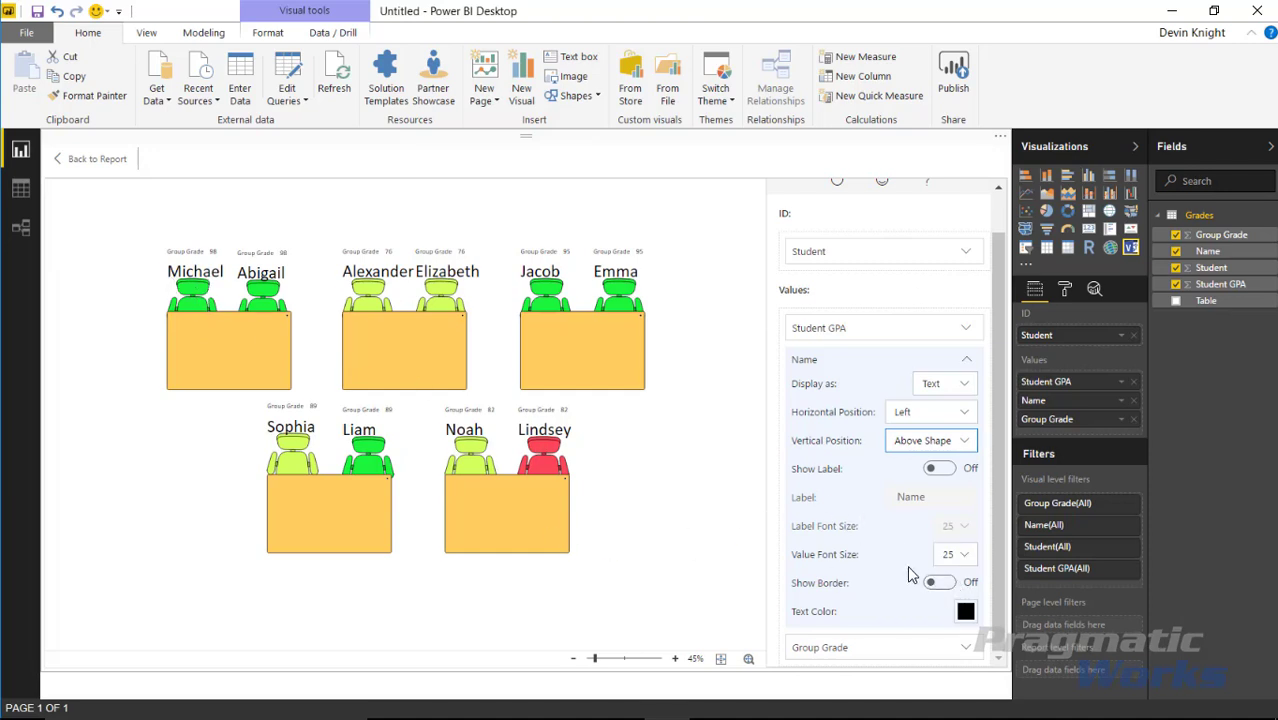
Try the border on the Name text, turn it back off and collapse the Name settings
{"action": "left_click", "coordinate": [940, 583]}
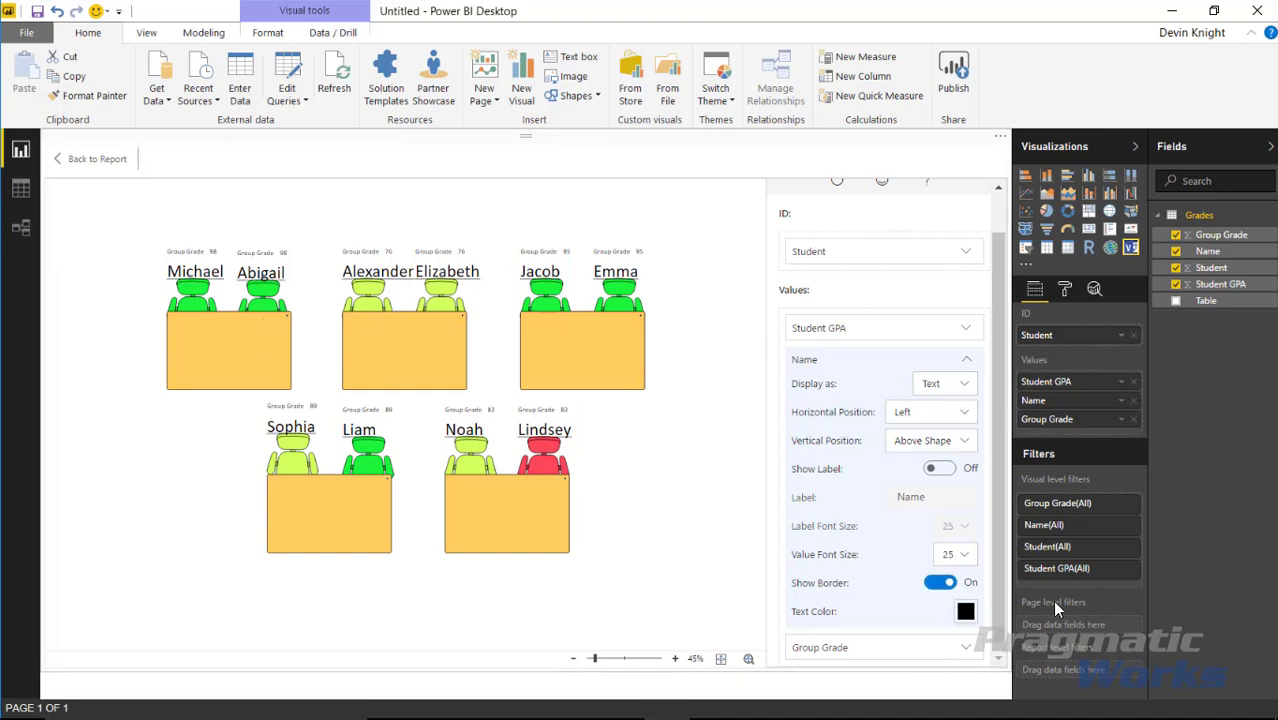
{"action": "left_click", "coordinate": [940, 583]}
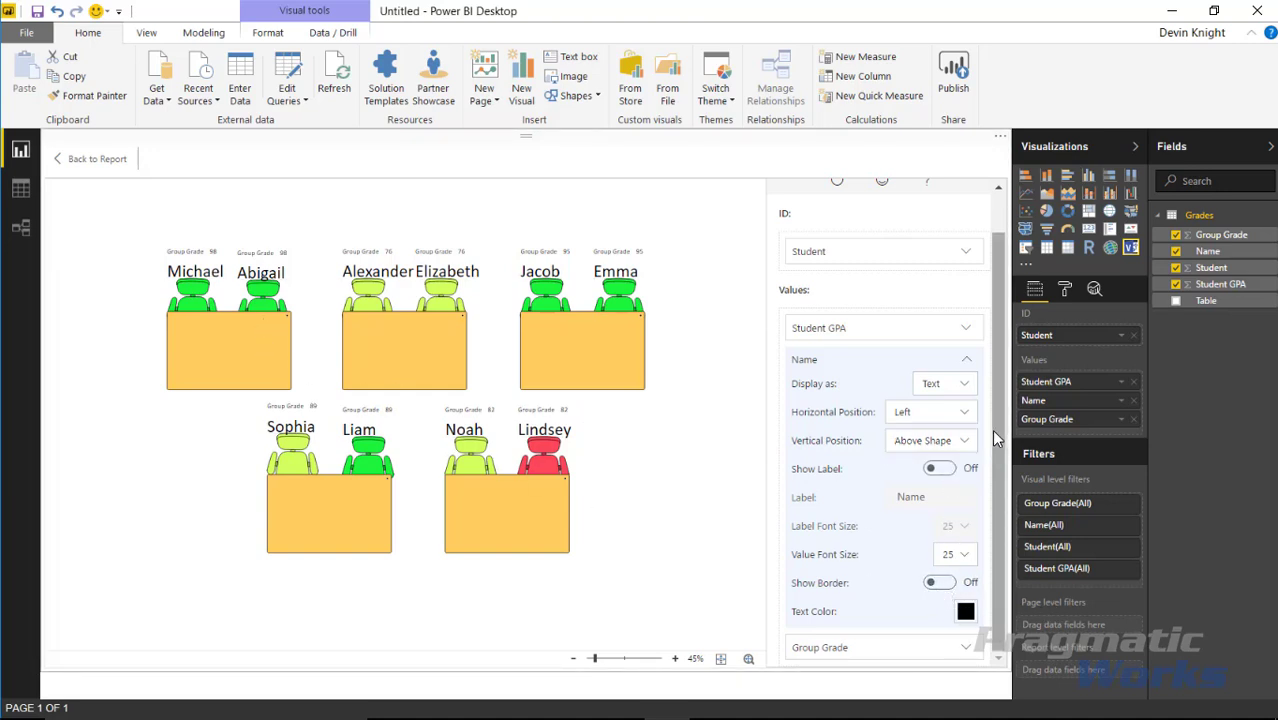
{"action": "left_click", "coordinate": [813, 360]}
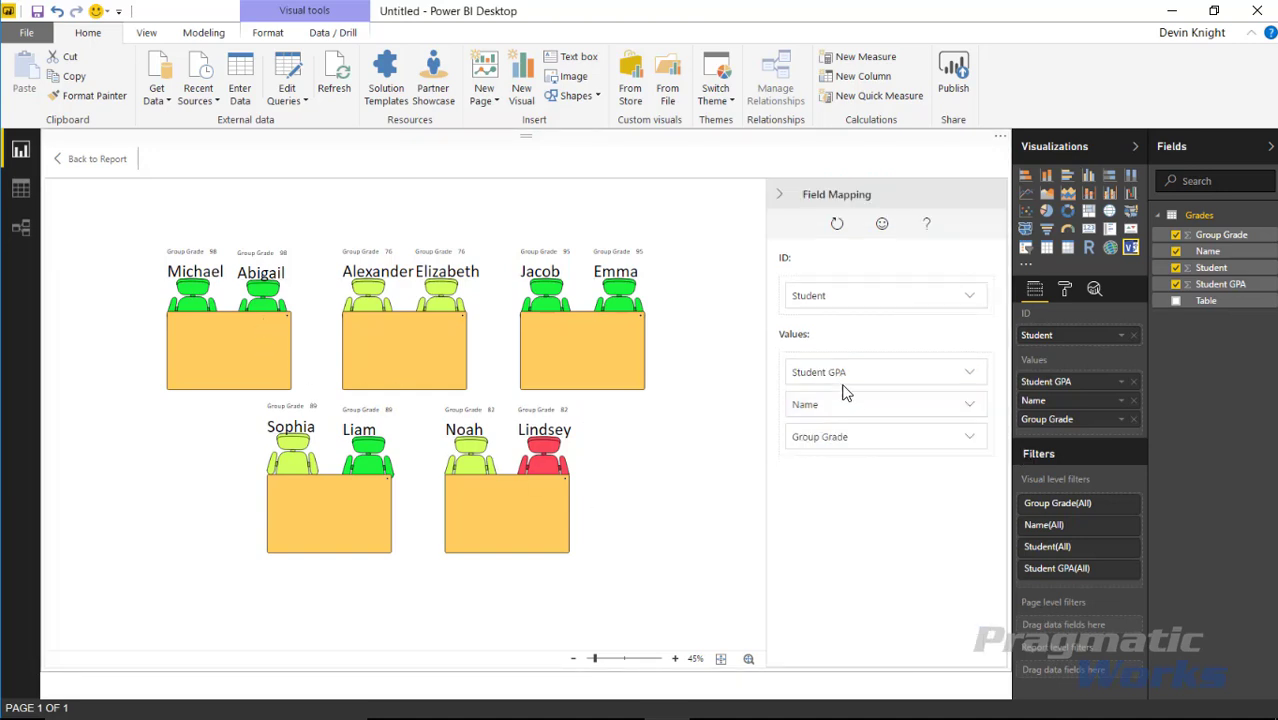
Expand the Group Grade settings and switch its horizontal position to Left Edge and back to Left
{"action": "left_click", "coordinate": [882, 450]}
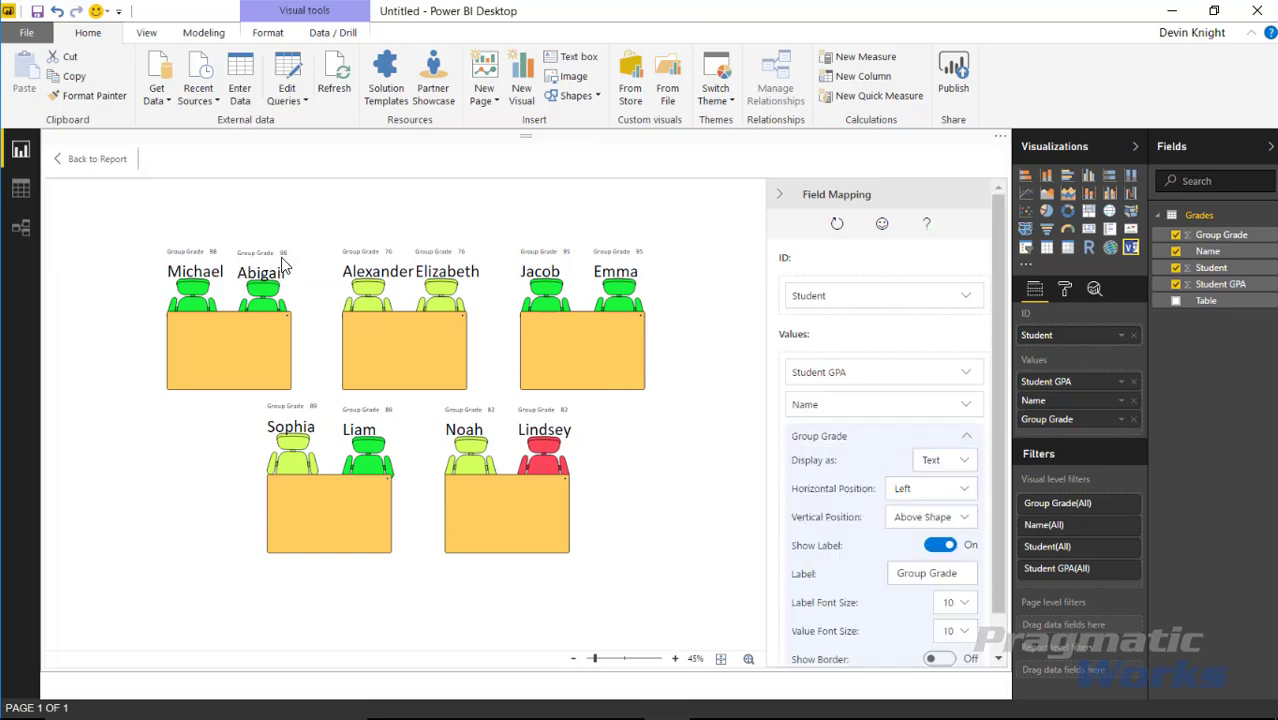
{"action": "left_click", "coordinate": [958, 488]}
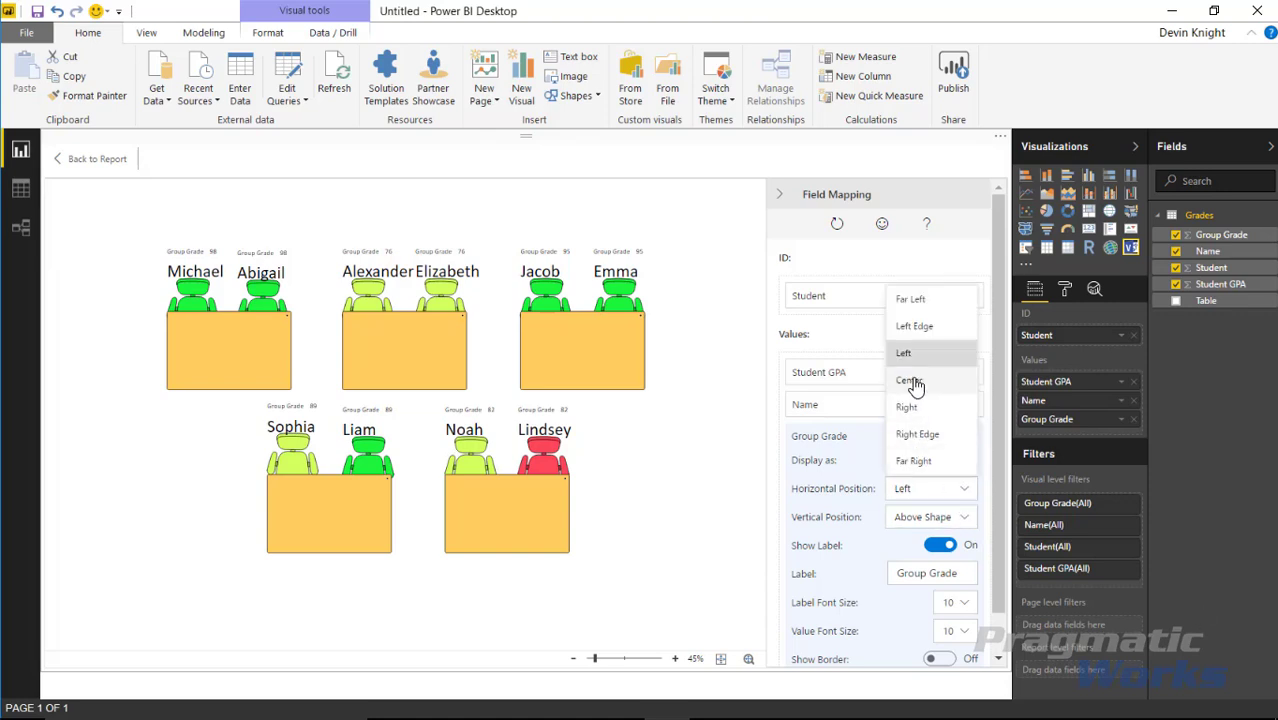
{"action": "left_click", "coordinate": [915, 327]}
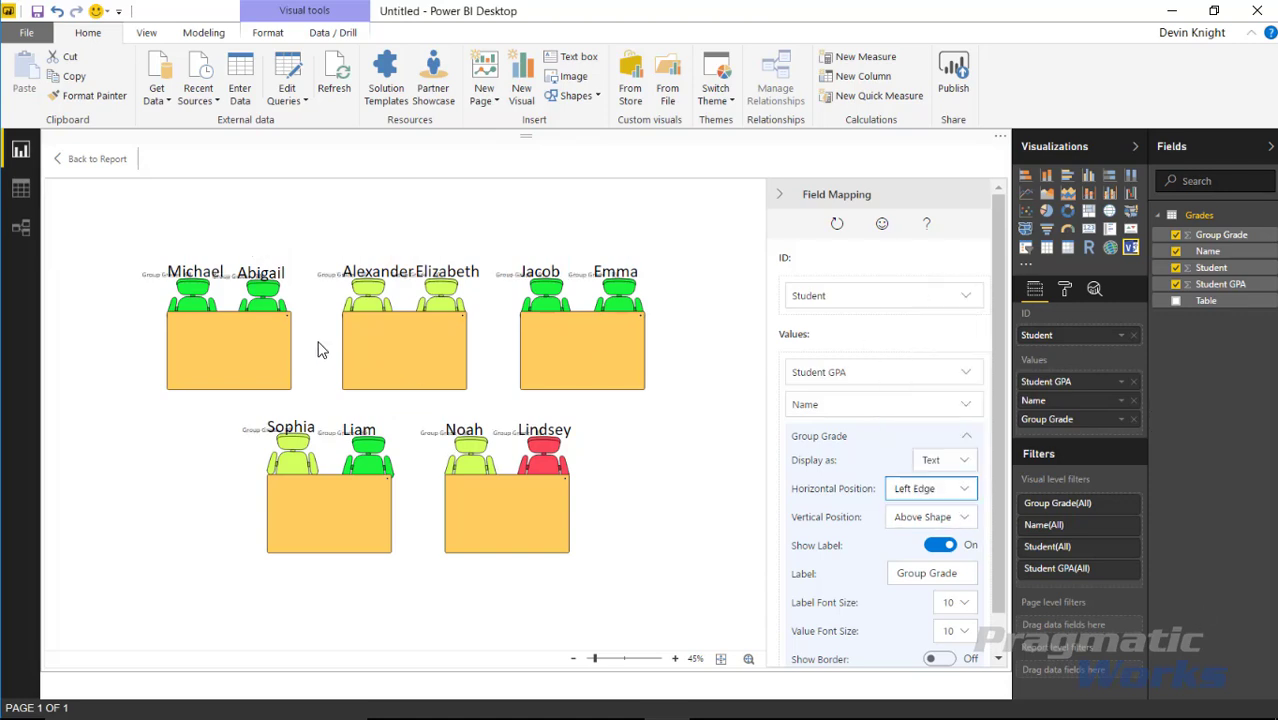
{"action": "left_click", "coordinate": [948, 486]}
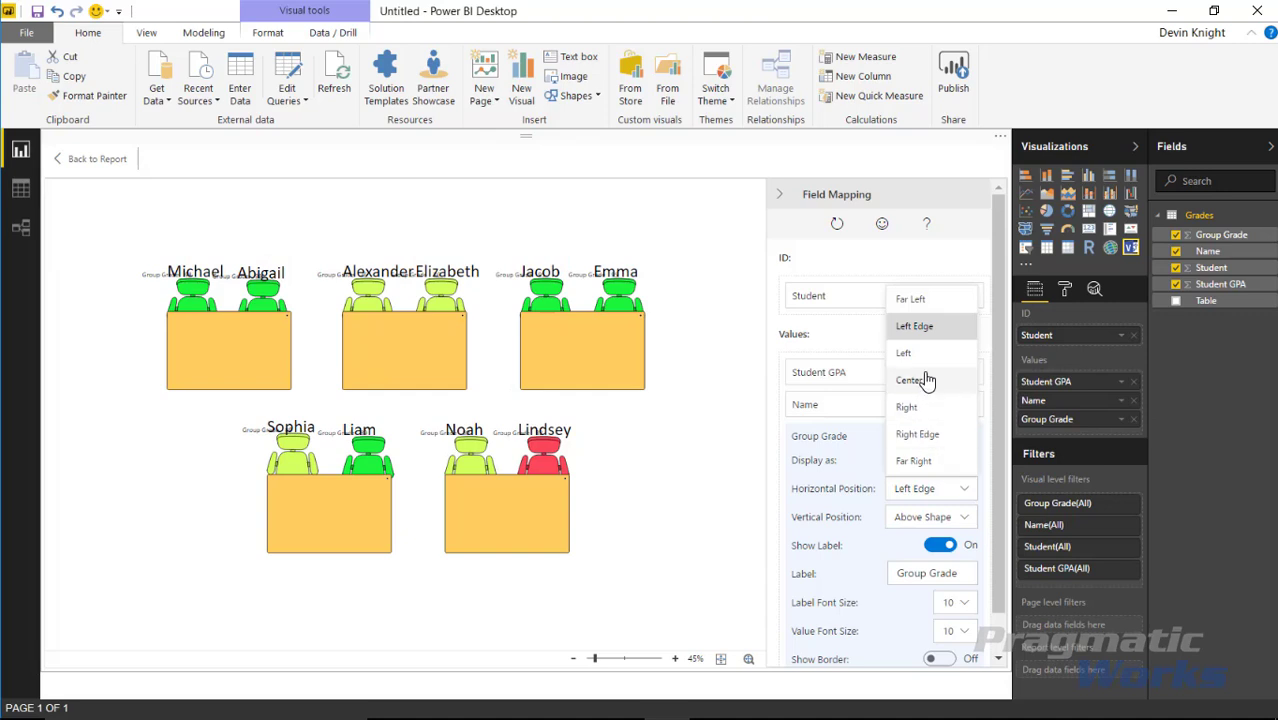
{"action": "left_click", "coordinate": [905, 353]}
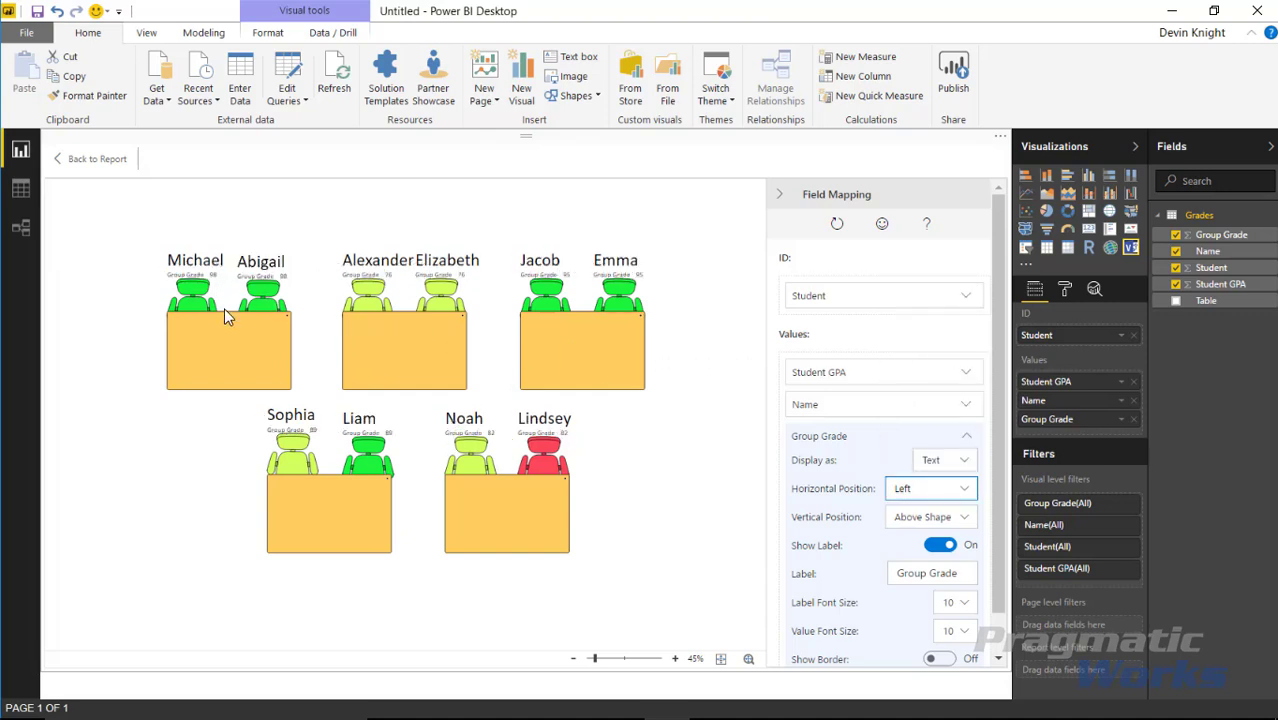
Try a label font size of 20 for the Group Grade text and settle on 15
{"action": "scroll", "coordinate": [900, 530], "scroll_direction": "down", "scroll_amount": 1}
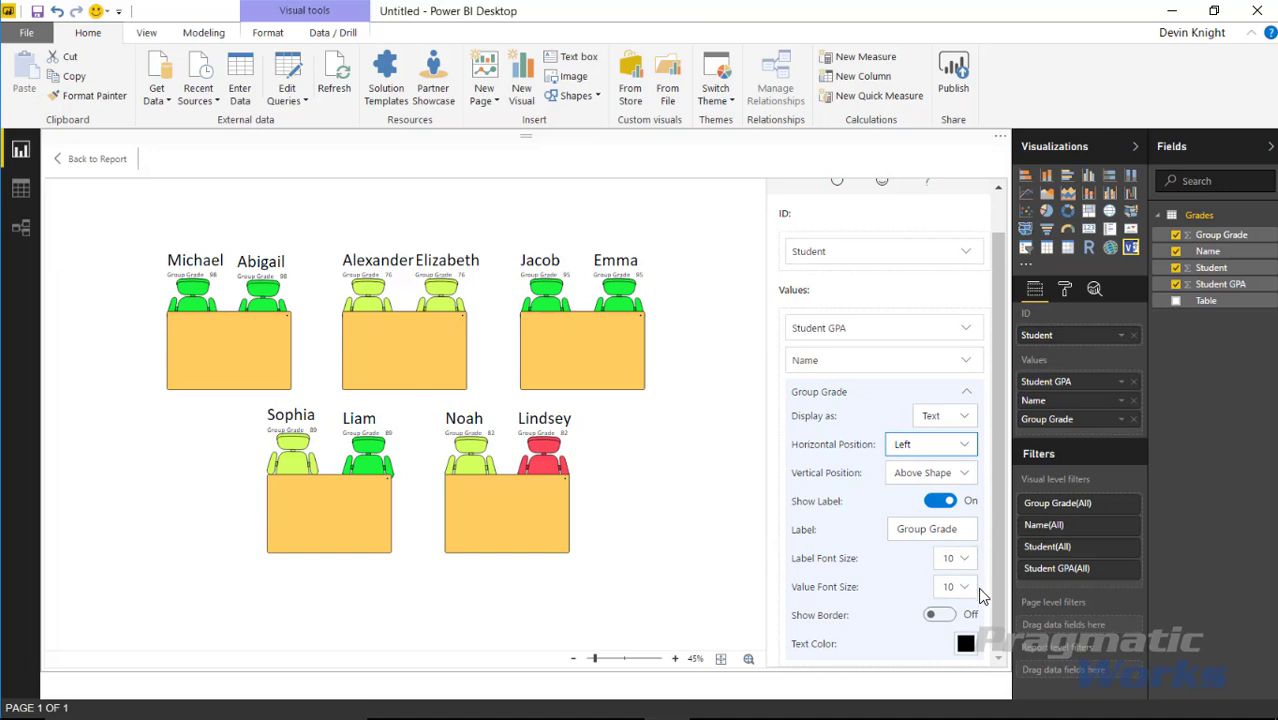
{"action": "left_click", "coordinate": [956, 568]}
{"action": "scroll", "coordinate": [928, 550], "scroll_direction": "down", "scroll_amount": 5}
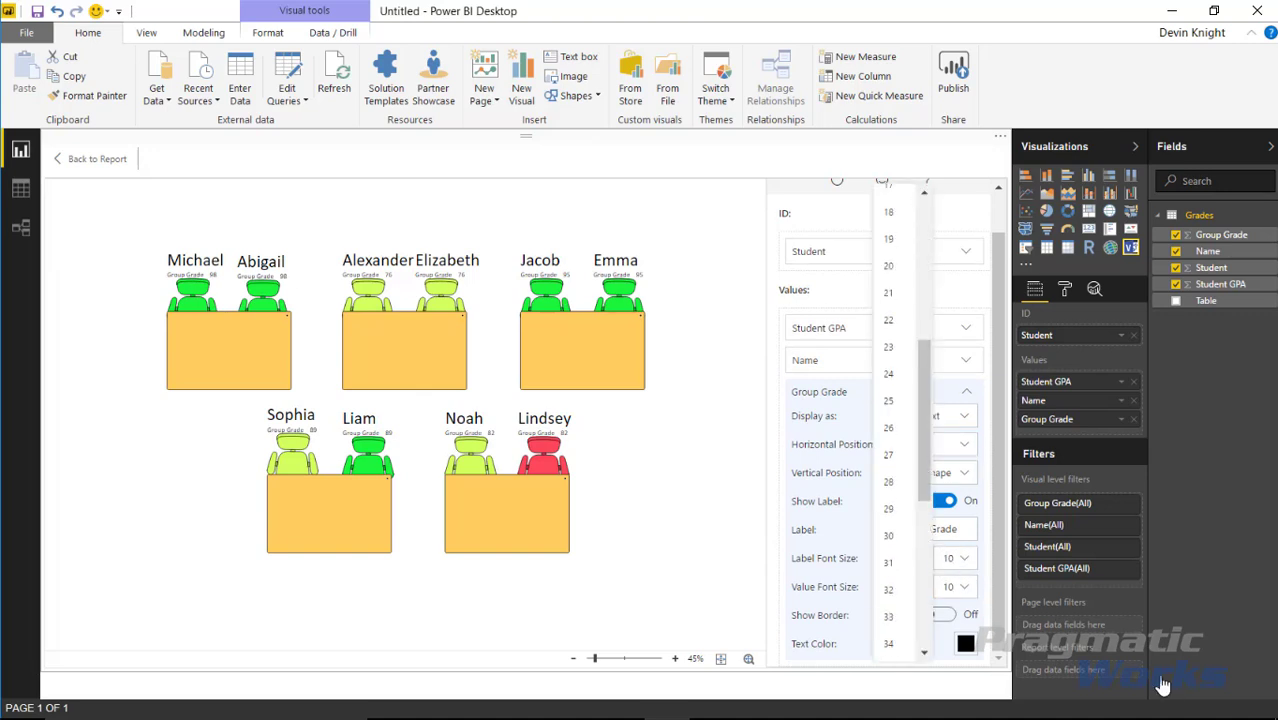
{"action": "left_click", "coordinate": [889, 262]}
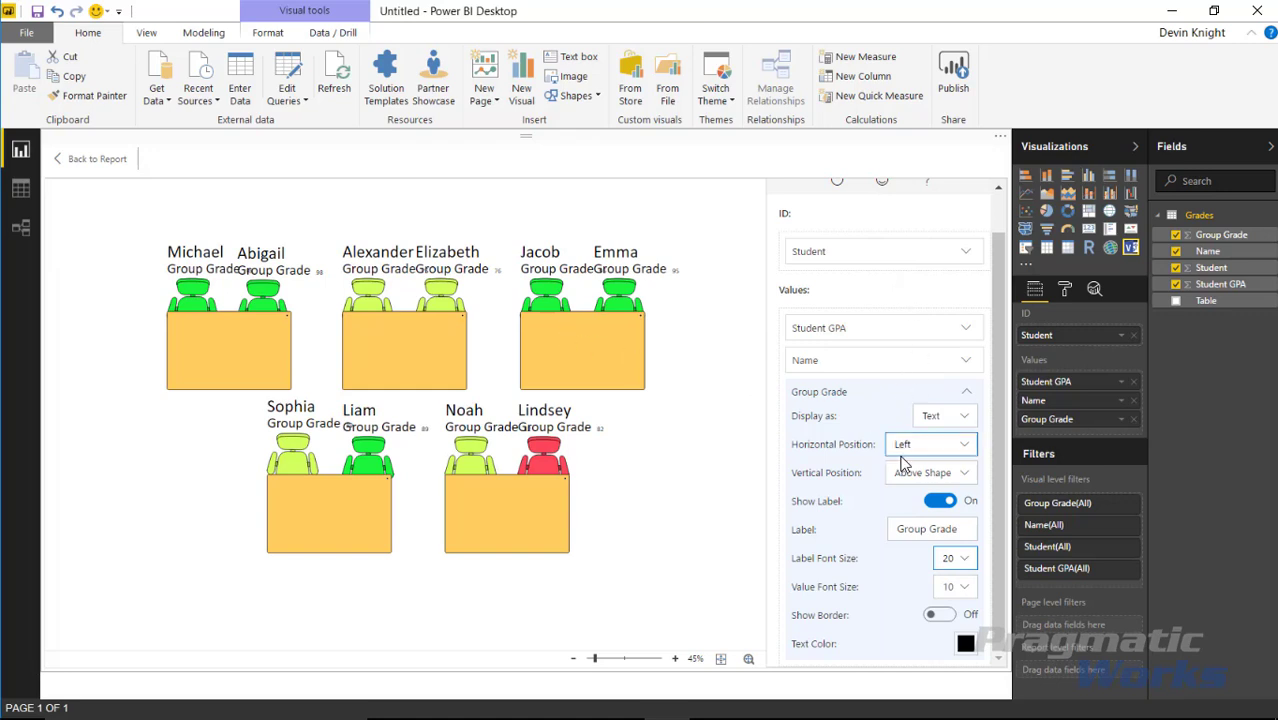
{"action": "left_click", "coordinate": [956, 587]}
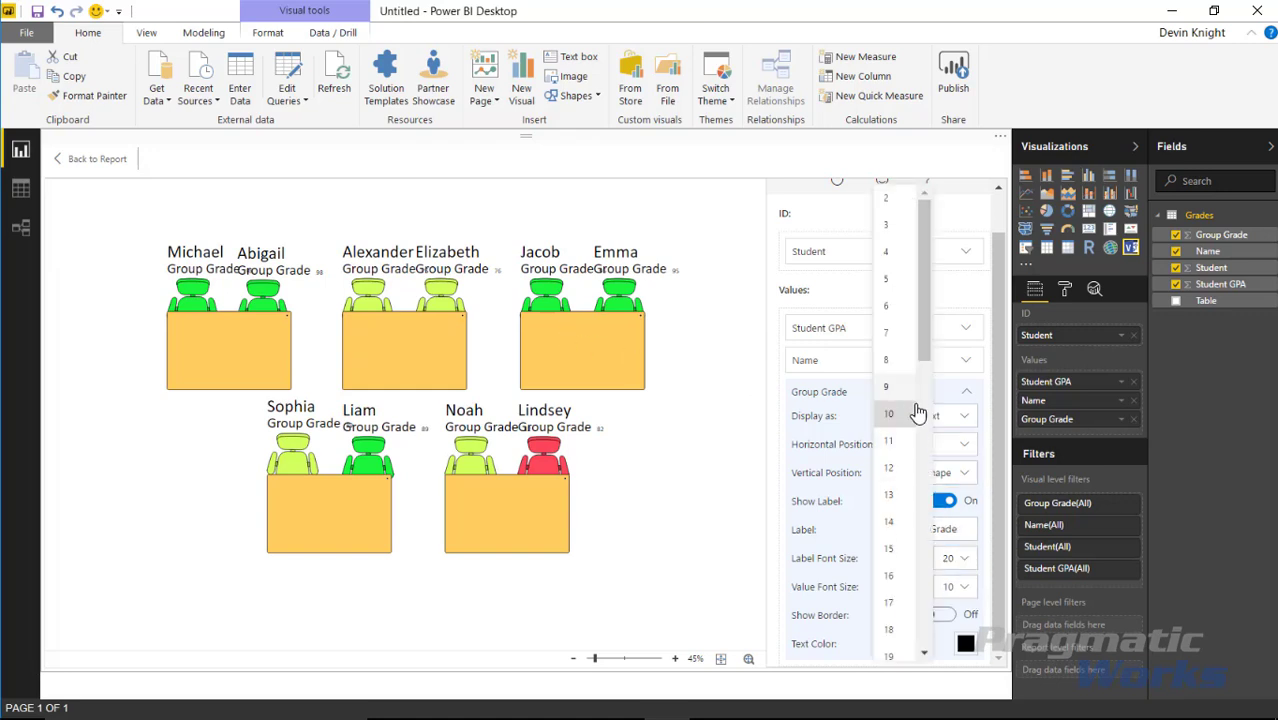
{"action": "left_click", "coordinate": [952, 558]}
{"action": "left_click", "coordinate": [950, 558]}
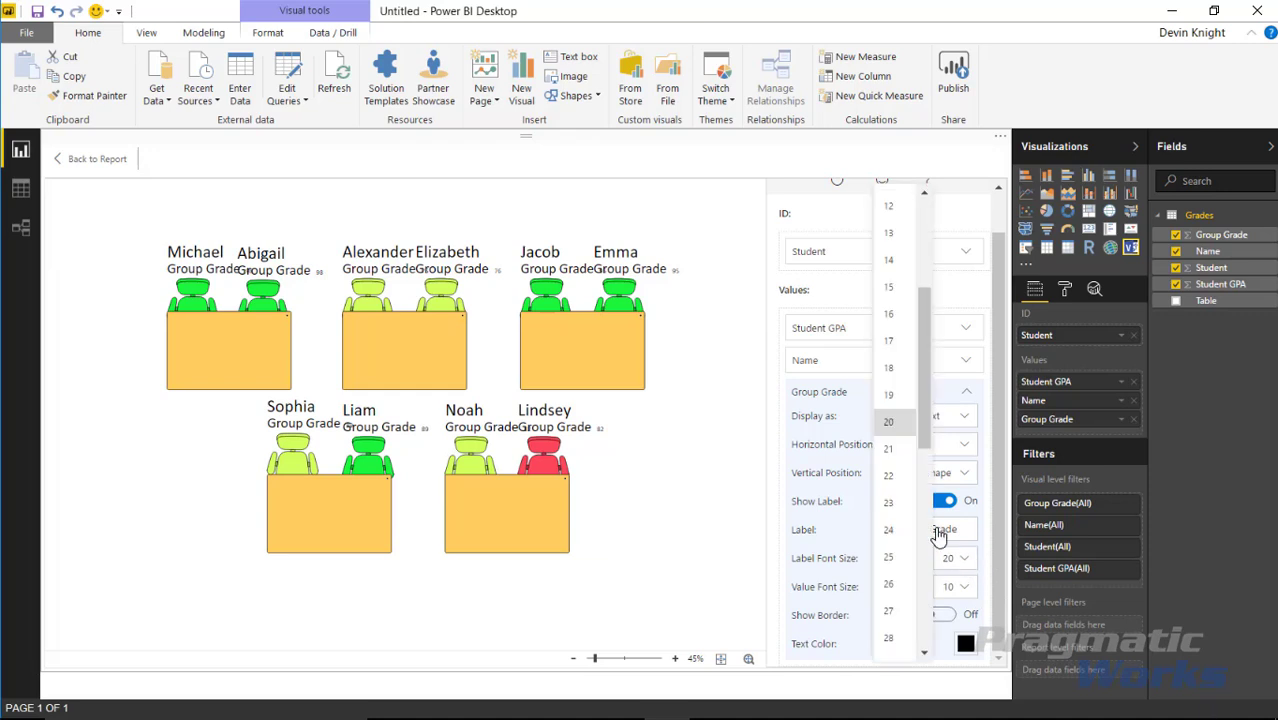
{"action": "left_click", "coordinate": [900, 290]}
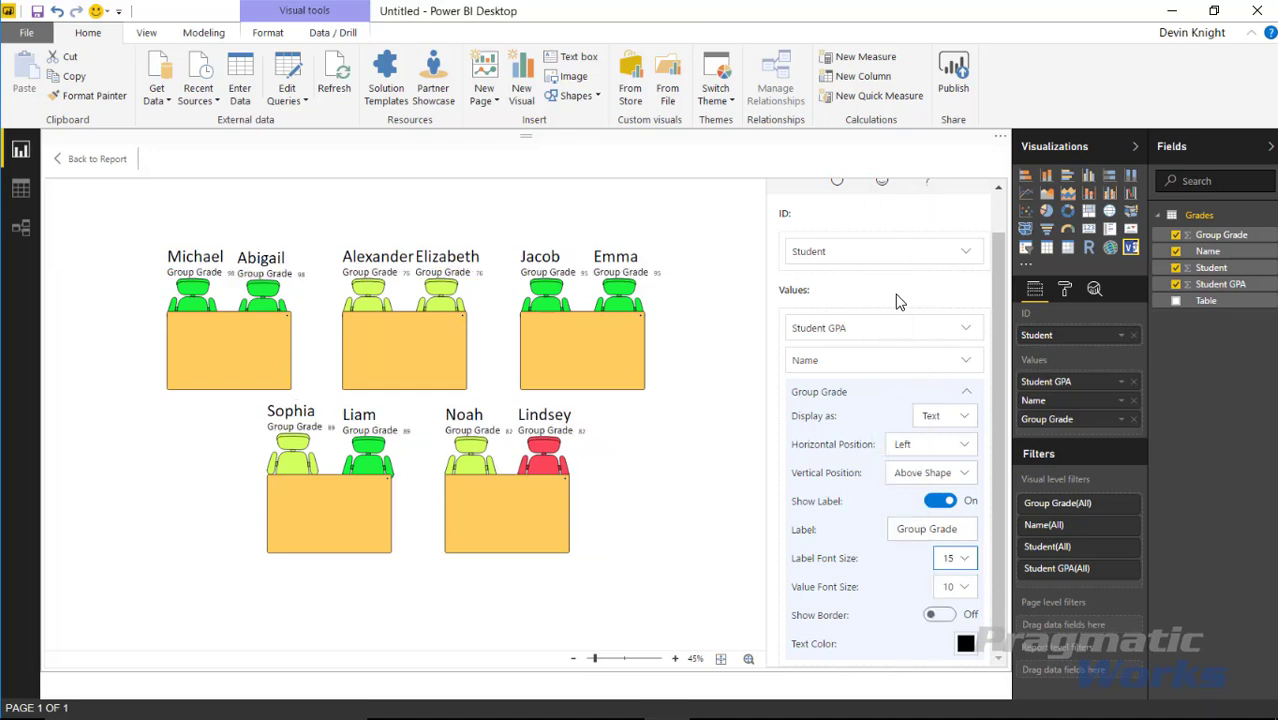
Try a value font size of 15 for the Group Grade text, then set its label and value font sizes to 13
{"action": "left_click", "coordinate": [962, 588]}
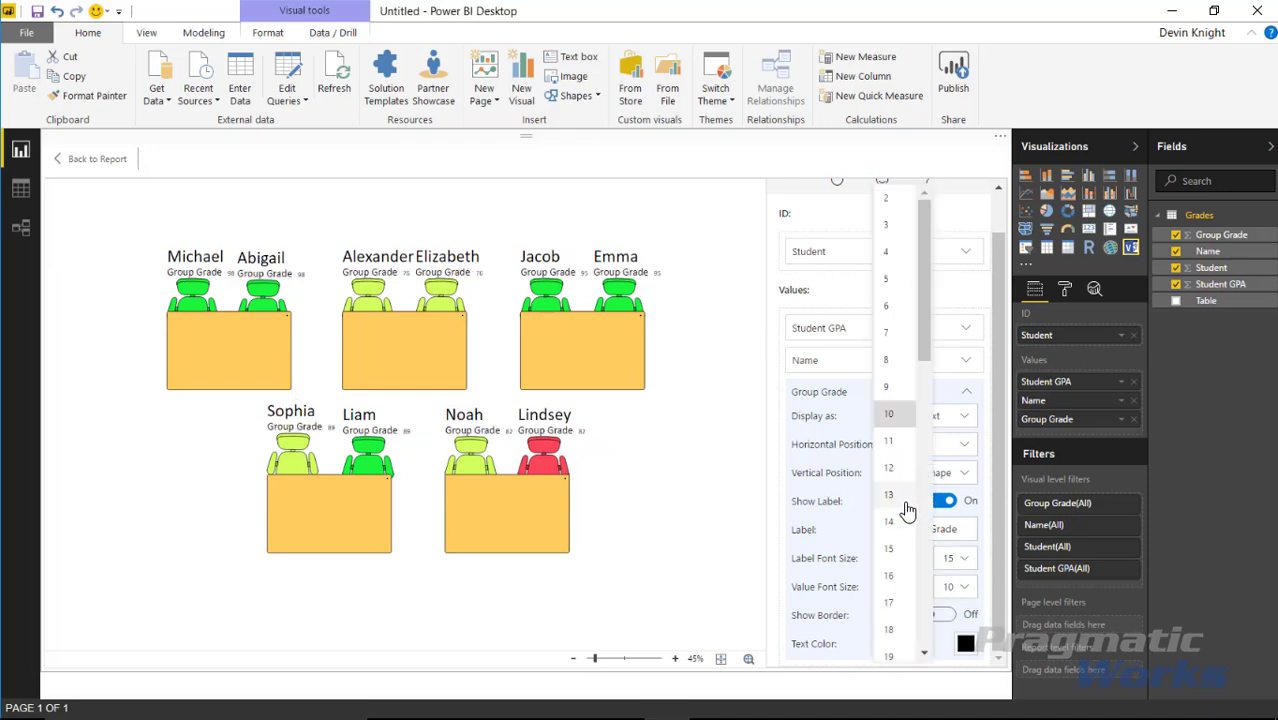
{"action": "left_click", "coordinate": [906, 548]}
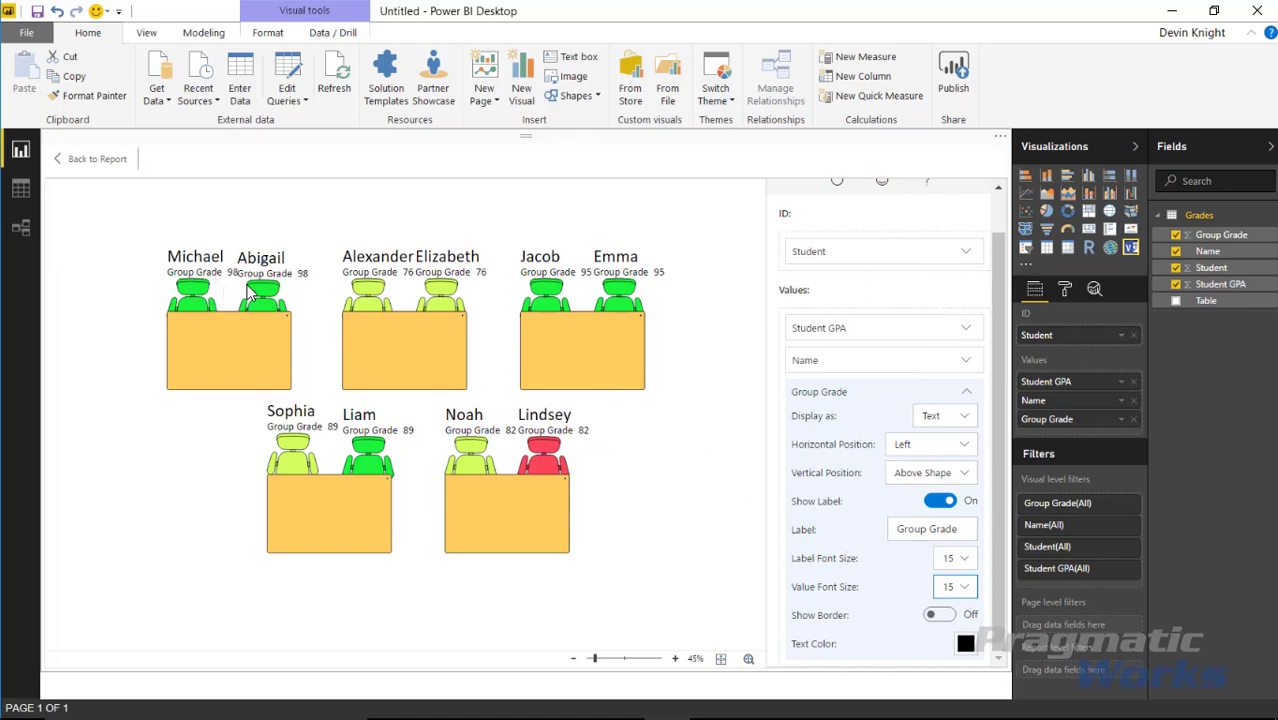
{"action": "left_click", "coordinate": [957, 560]}
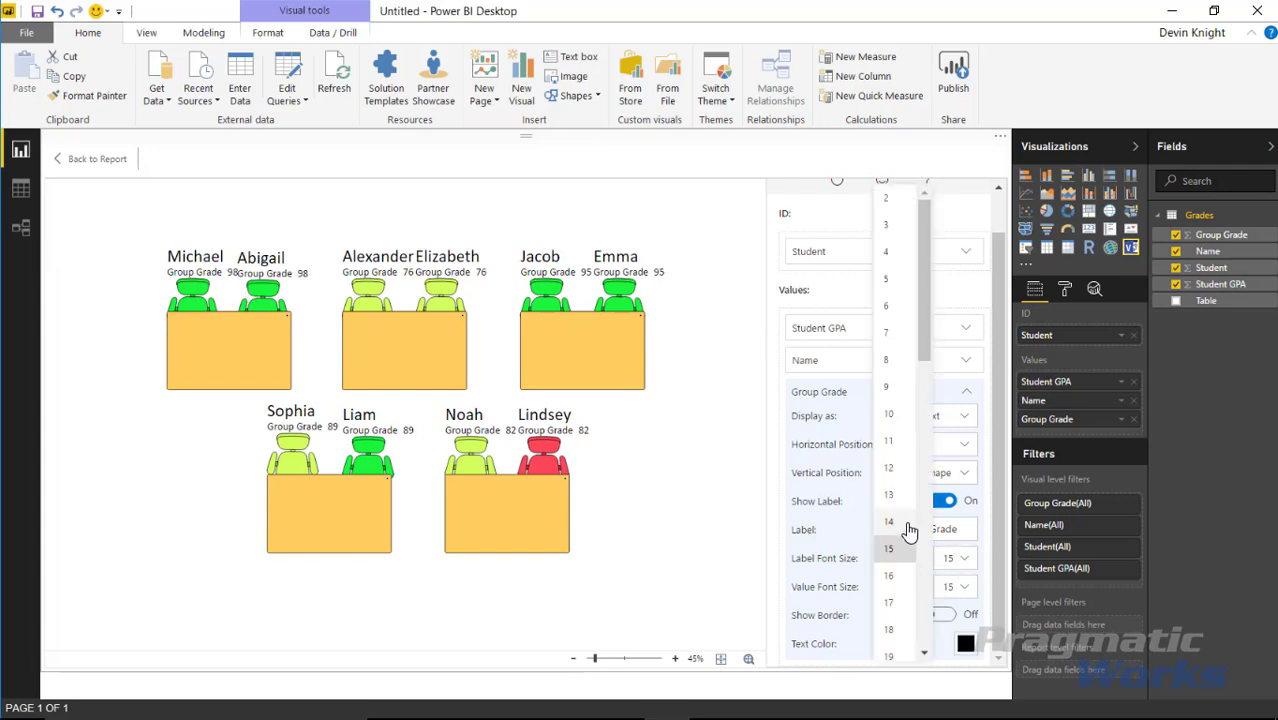
{"action": "left_click", "coordinate": [893, 494]}
{"action": "left_click", "coordinate": [956, 586]}
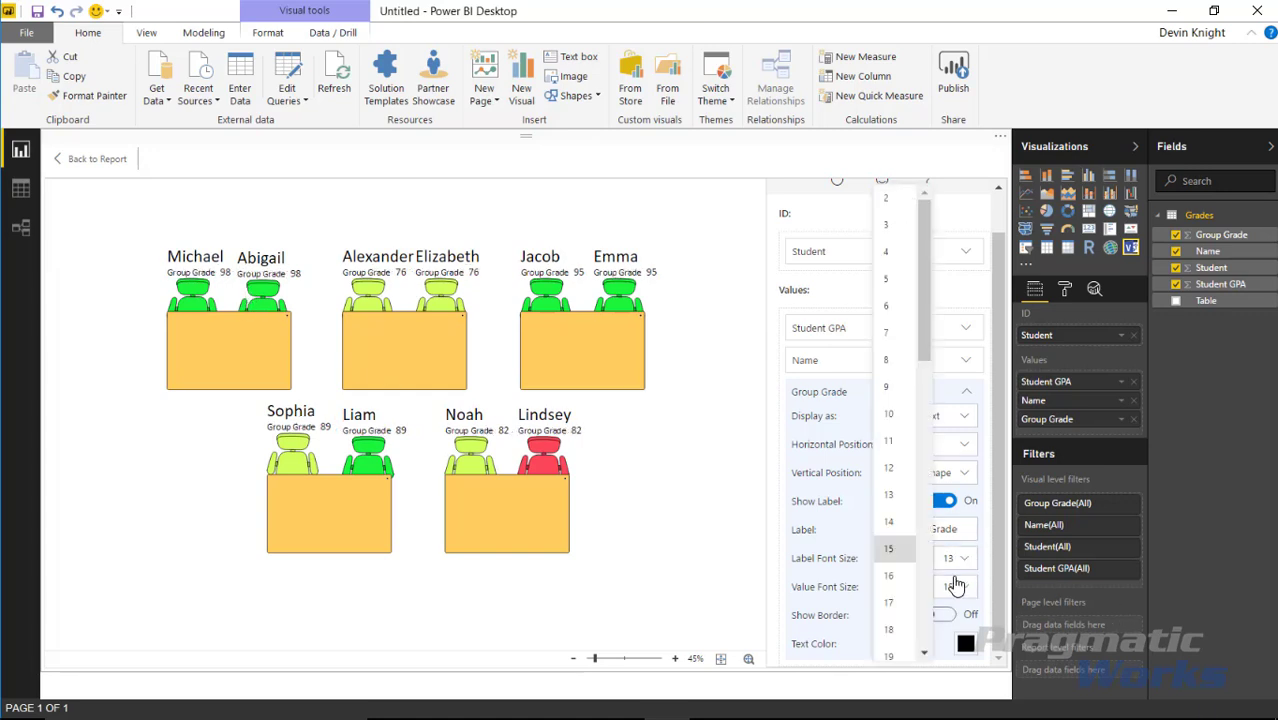
{"action": "left_click", "coordinate": [909, 496]}
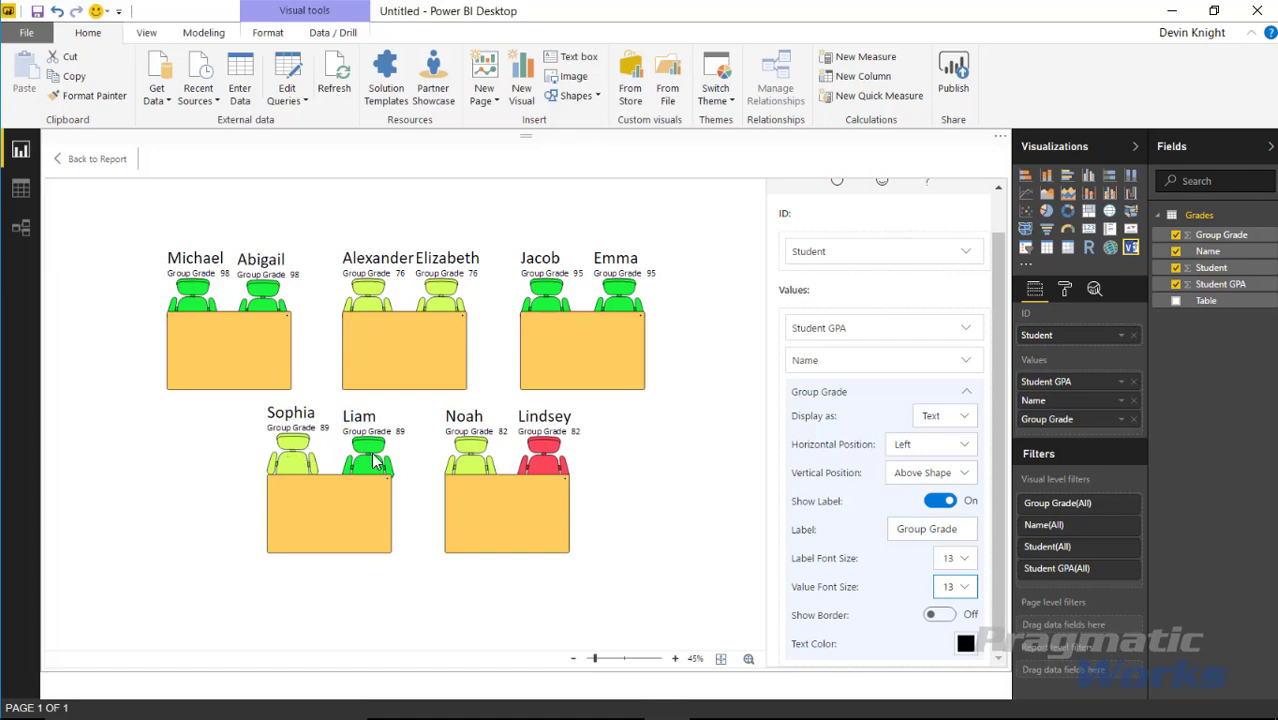
{"action": "left_click", "coordinate": [952, 393]}
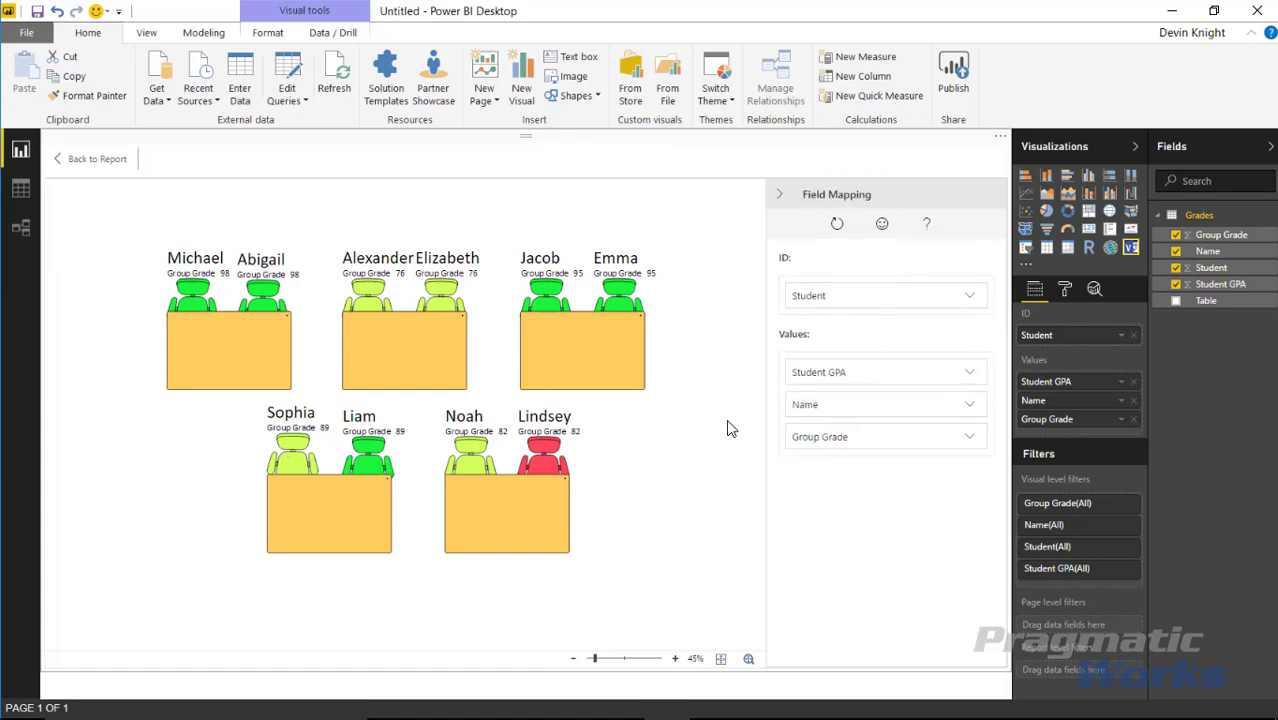
Refresh the Visio diagram and return to the report page with the Field Mapping pane collapsed and no visual selected
{"action": "left_click", "coordinate": [836, 228]}
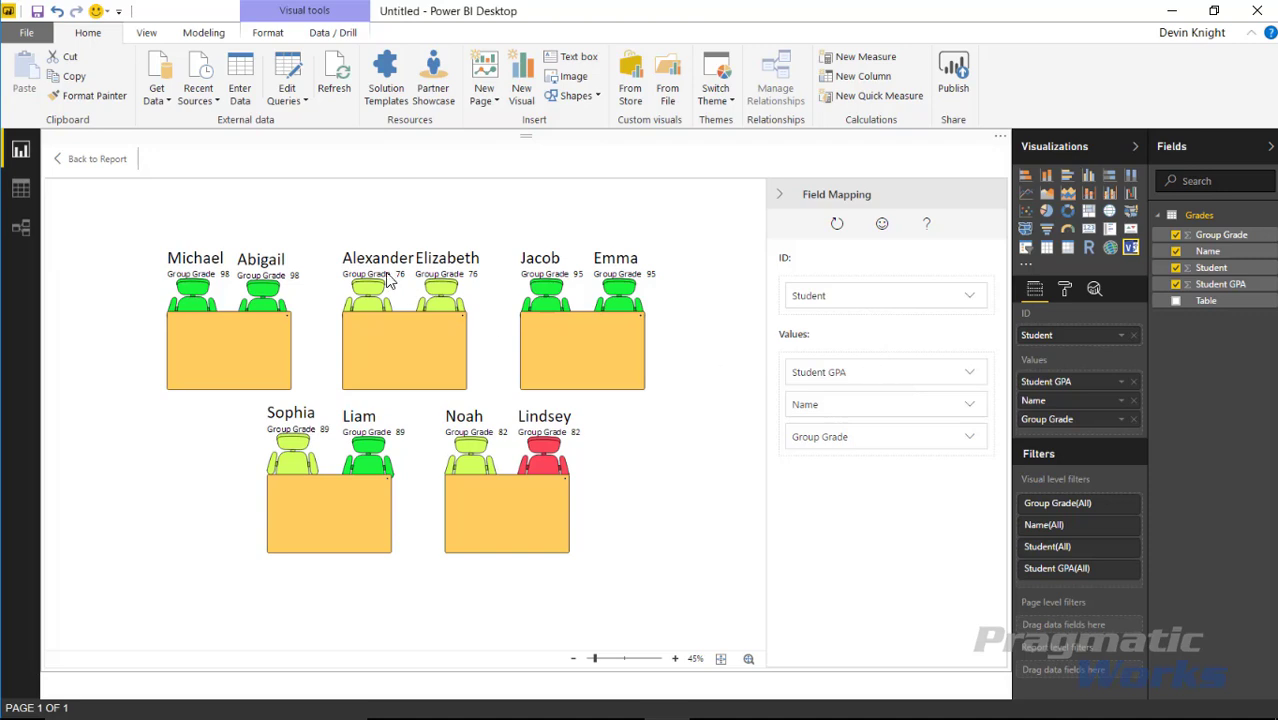
{"action": "left_click", "coordinate": [97, 160]}
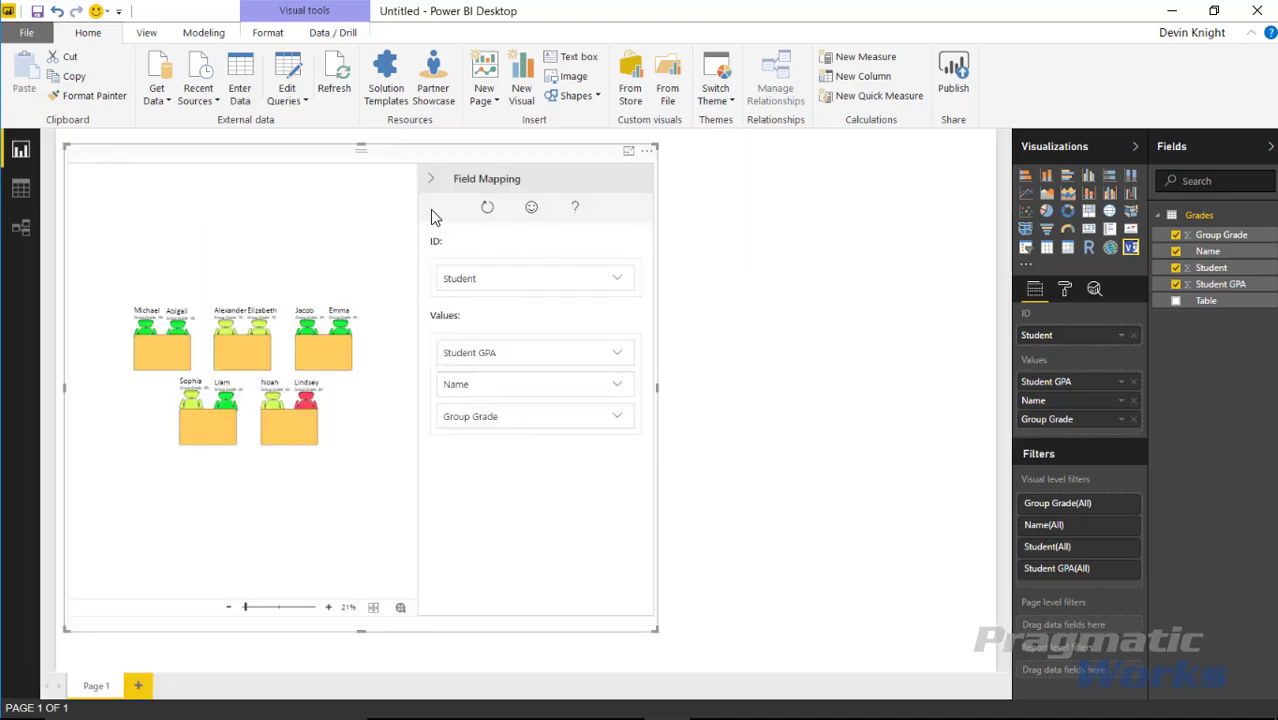
{"action": "left_click", "coordinate": [430, 178]}
{"action": "left_click", "coordinate": [980, 507]}
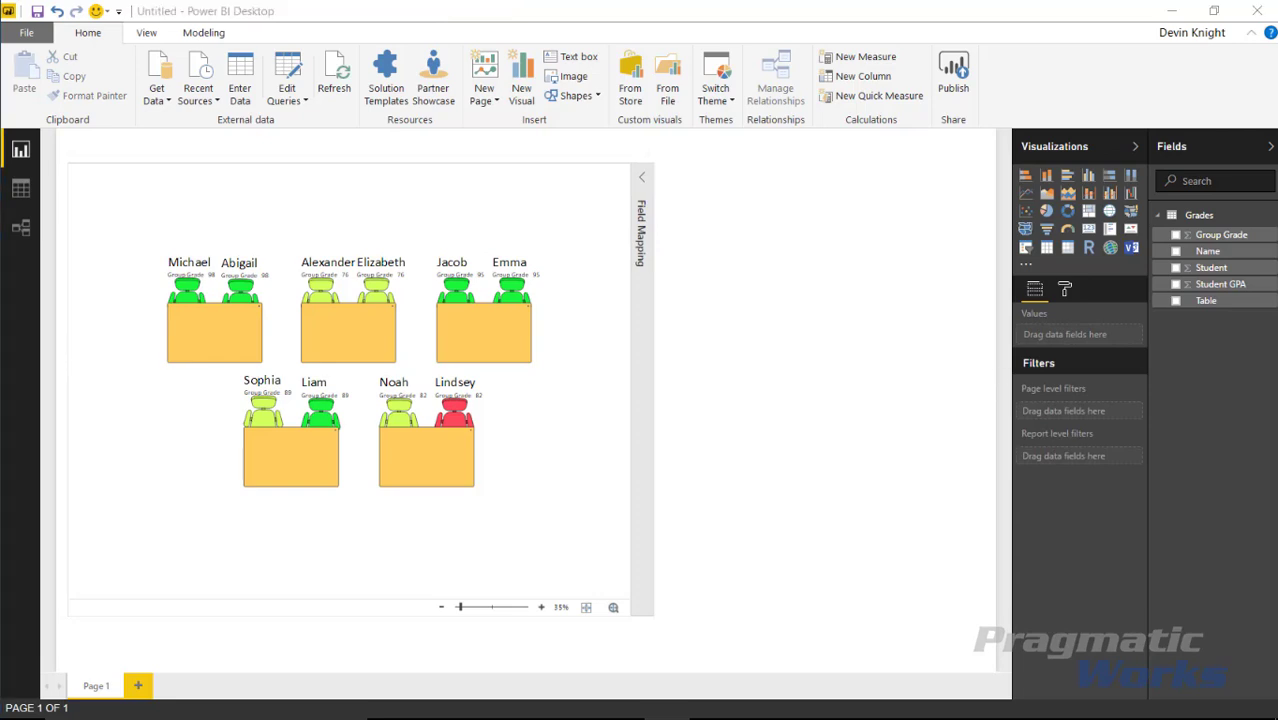
Add a matrix beside the Visio visual with Table and Name as rows and the average of Student GPA as values
{"action": "left_click", "coordinate": [1068, 248]}
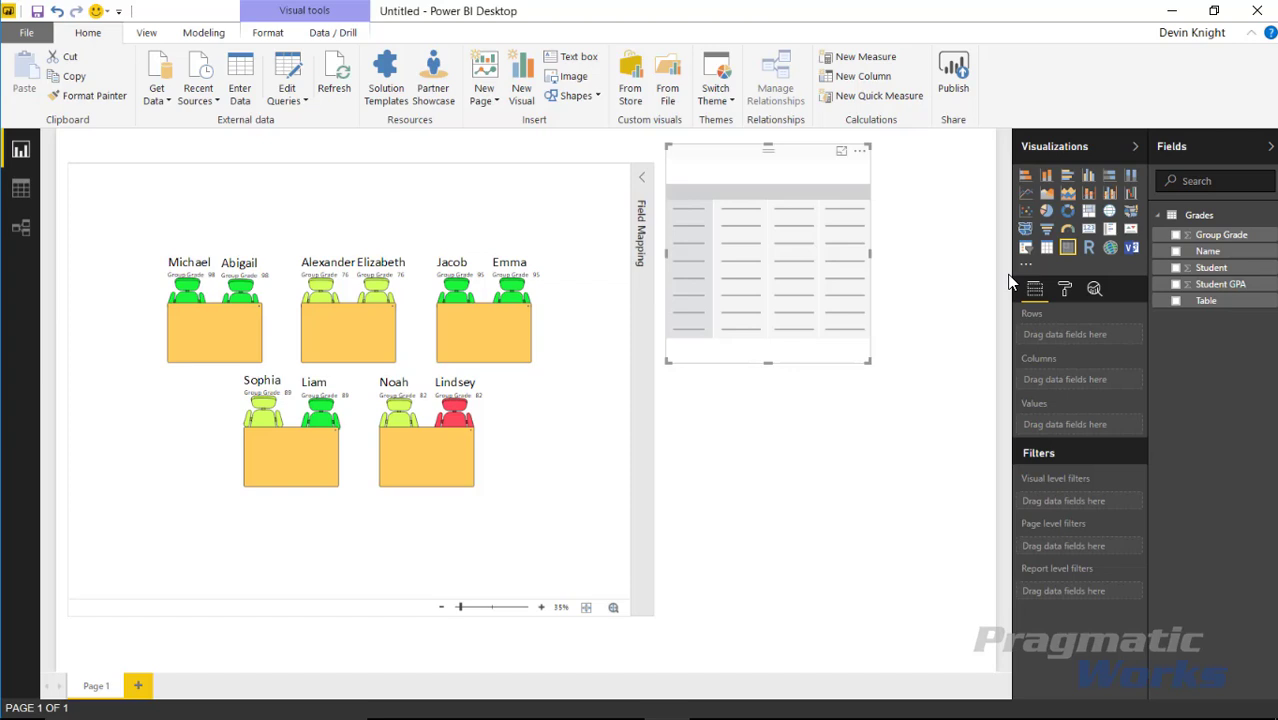
{"action": "left_click", "coordinate": [1176, 301]}
{"action": "left_click", "coordinate": [1176, 251]}
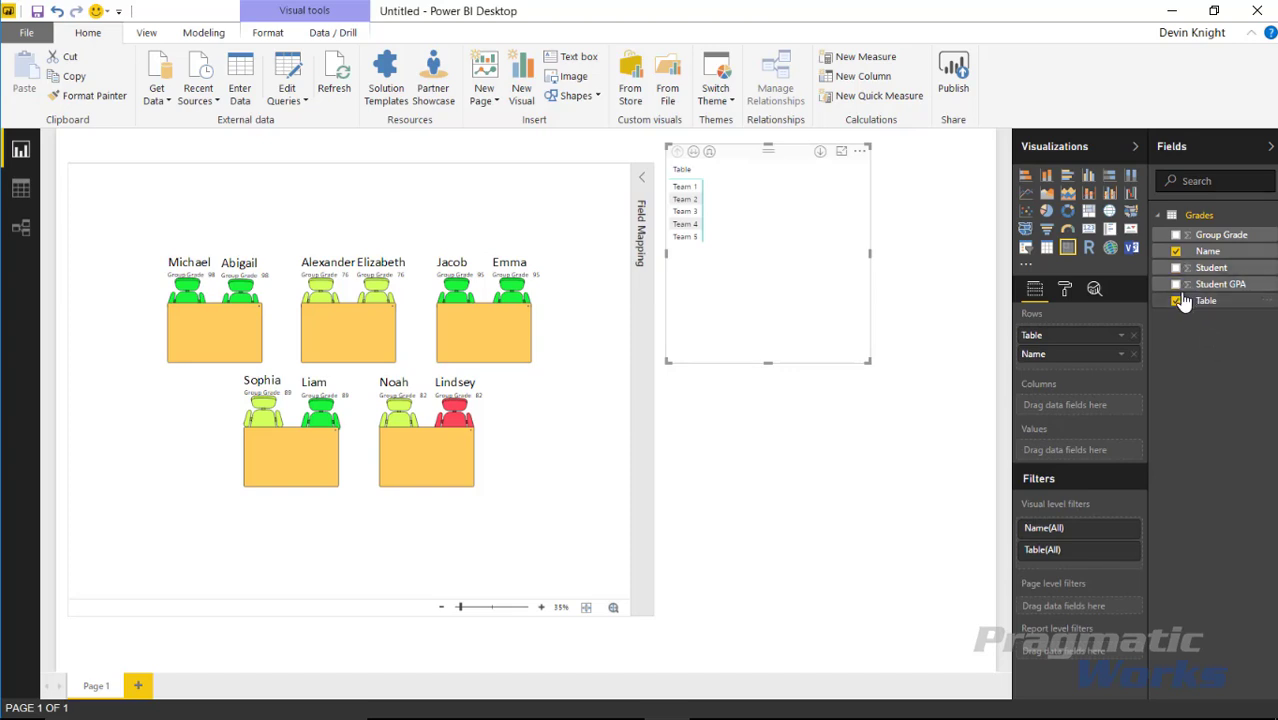
{"action": "left_click", "coordinate": [1176, 284]}
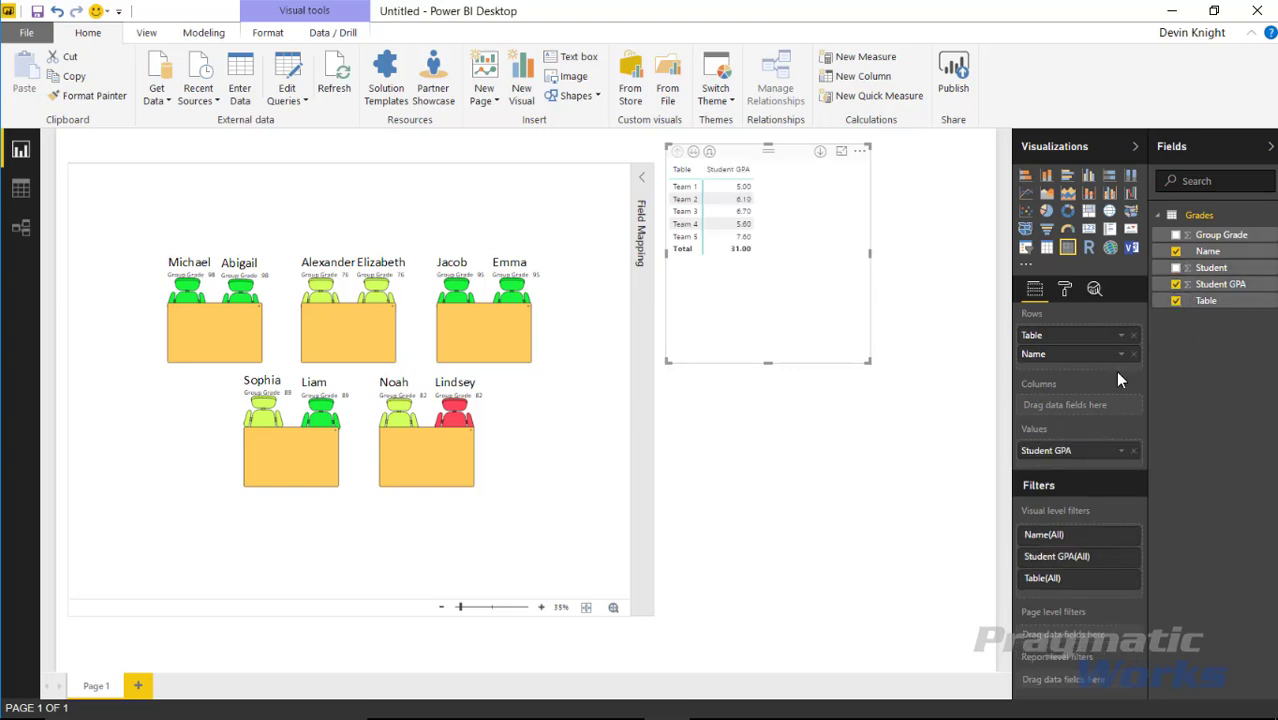
{"action": "left_click", "coordinate": [1123, 451]}
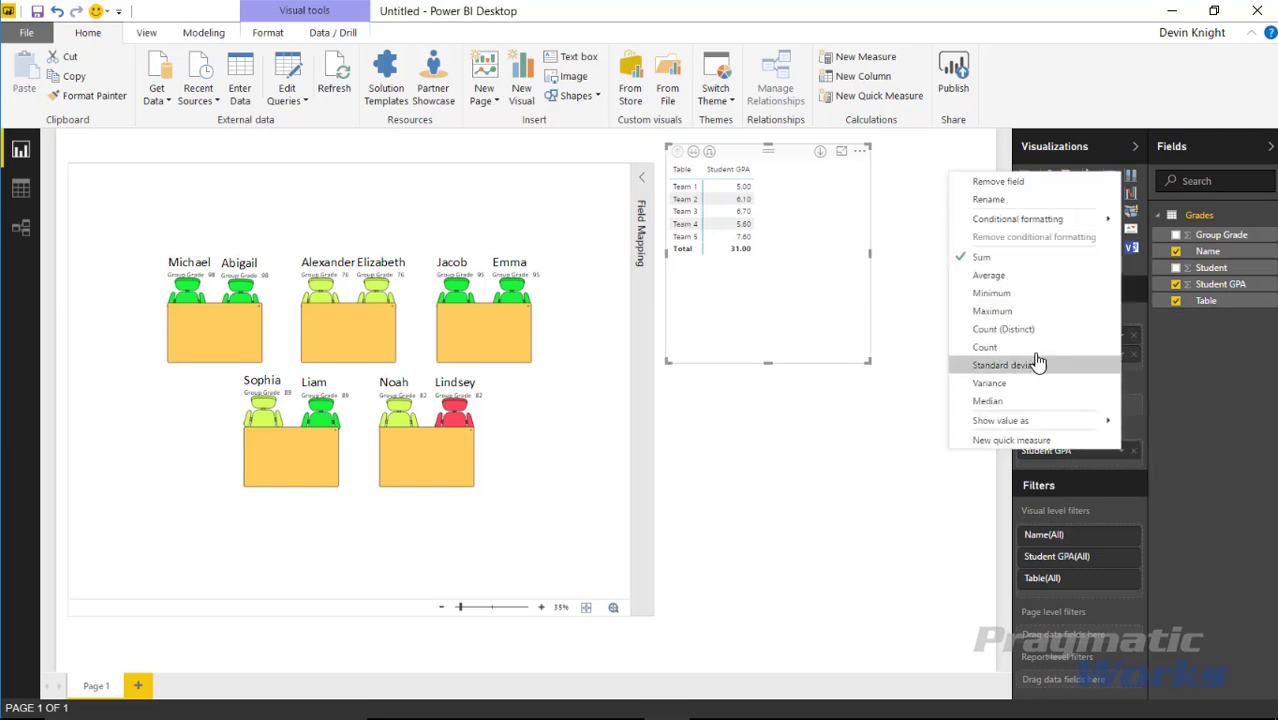
{"action": "left_click", "coordinate": [1022, 276]}
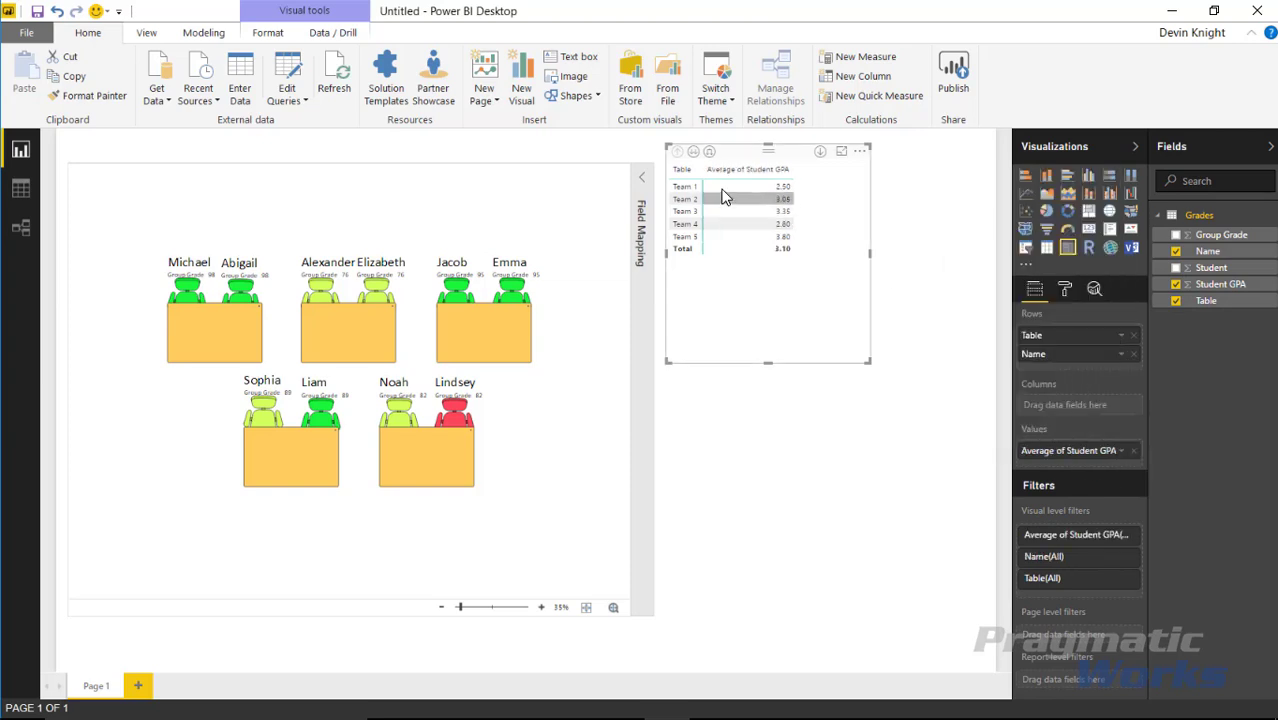
Expand the matrix to list the students under each team and extend its height to fit every row
{"action": "left_click", "coordinate": [696, 152]}
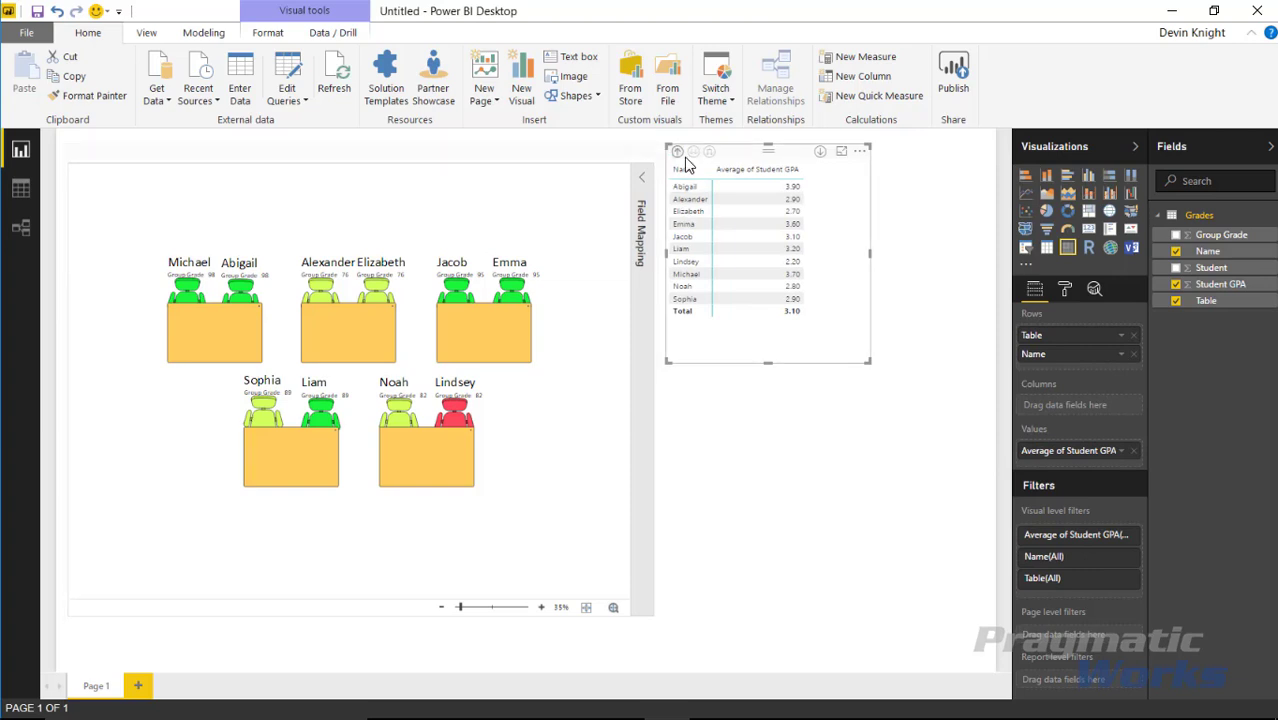
{"action": "left_click", "coordinate": [678, 152]}
{"action": "left_click", "coordinate": [709, 151]}
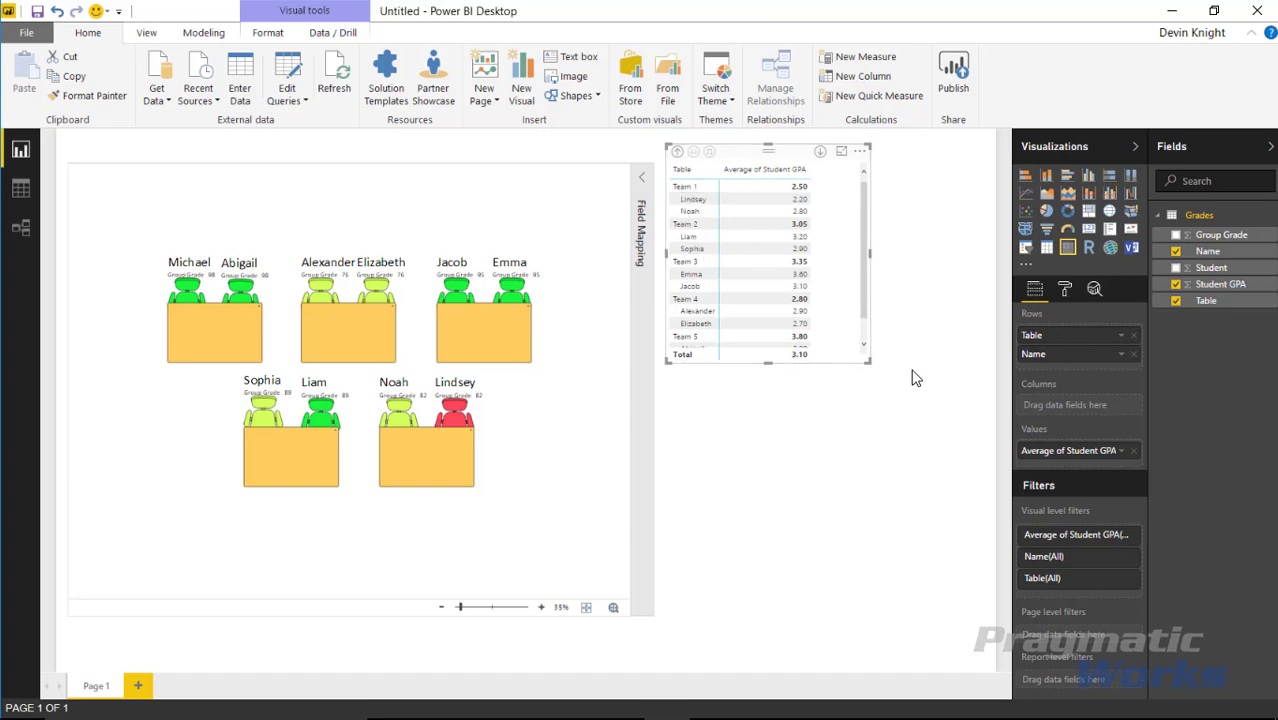
{"action": "left_click_drag", "start_coordinate": [770, 362], "coordinate": [770, 457]}
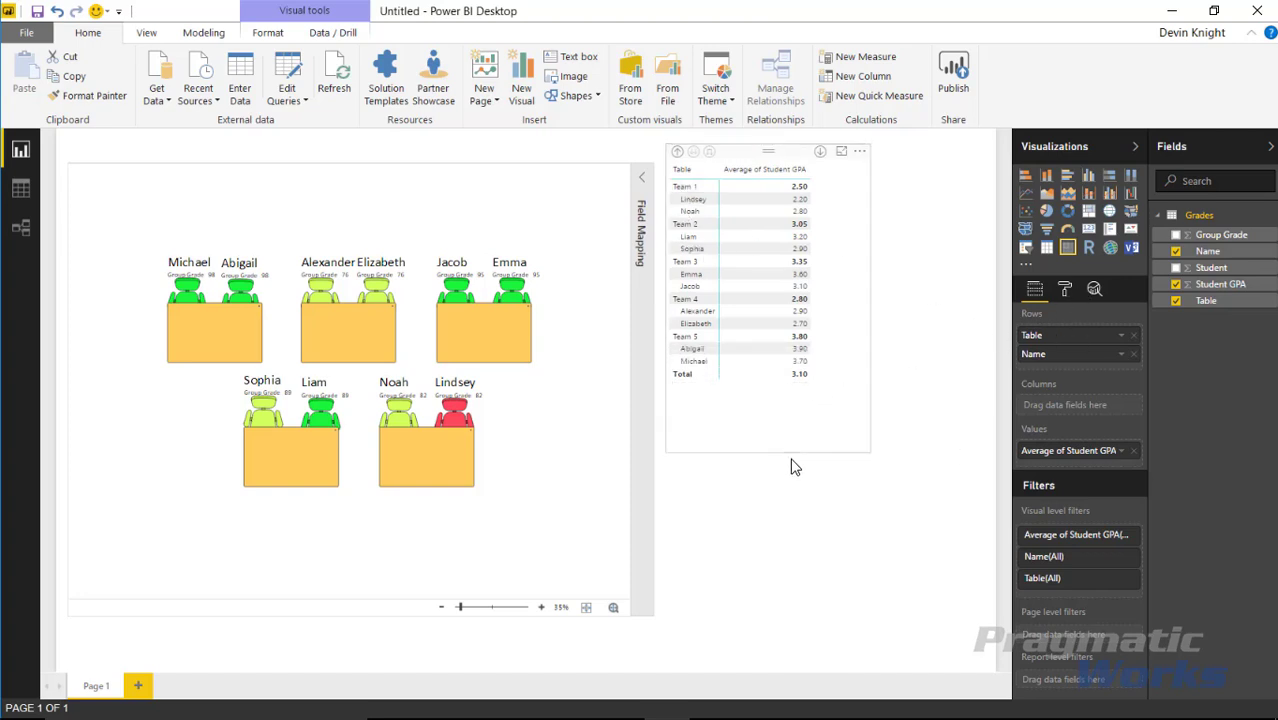
Highlight diagram shapes from the matrix by selecting both Team 1 students, then one student each from Team 5 and Team 4, and clear the selection
{"action": "left_click", "coordinate": [711, 200]}
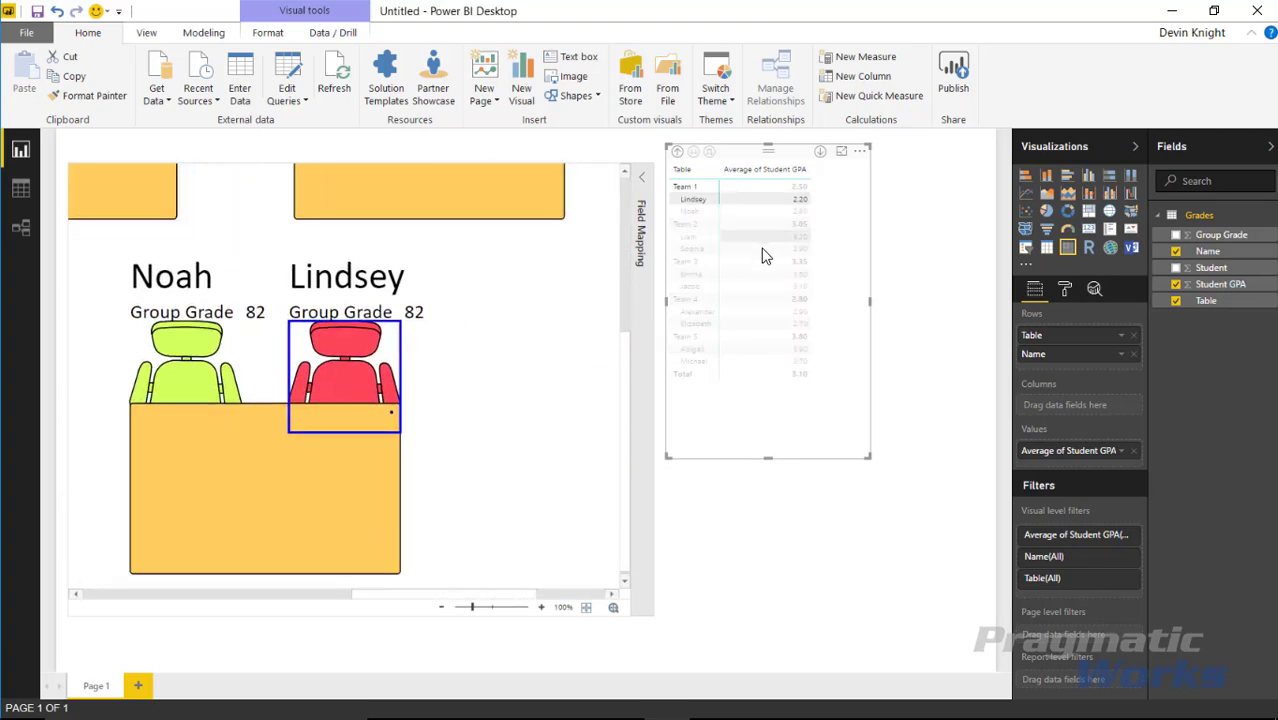
{"action": "left_click", "coordinate": [698, 210], "text": "ctrl"}
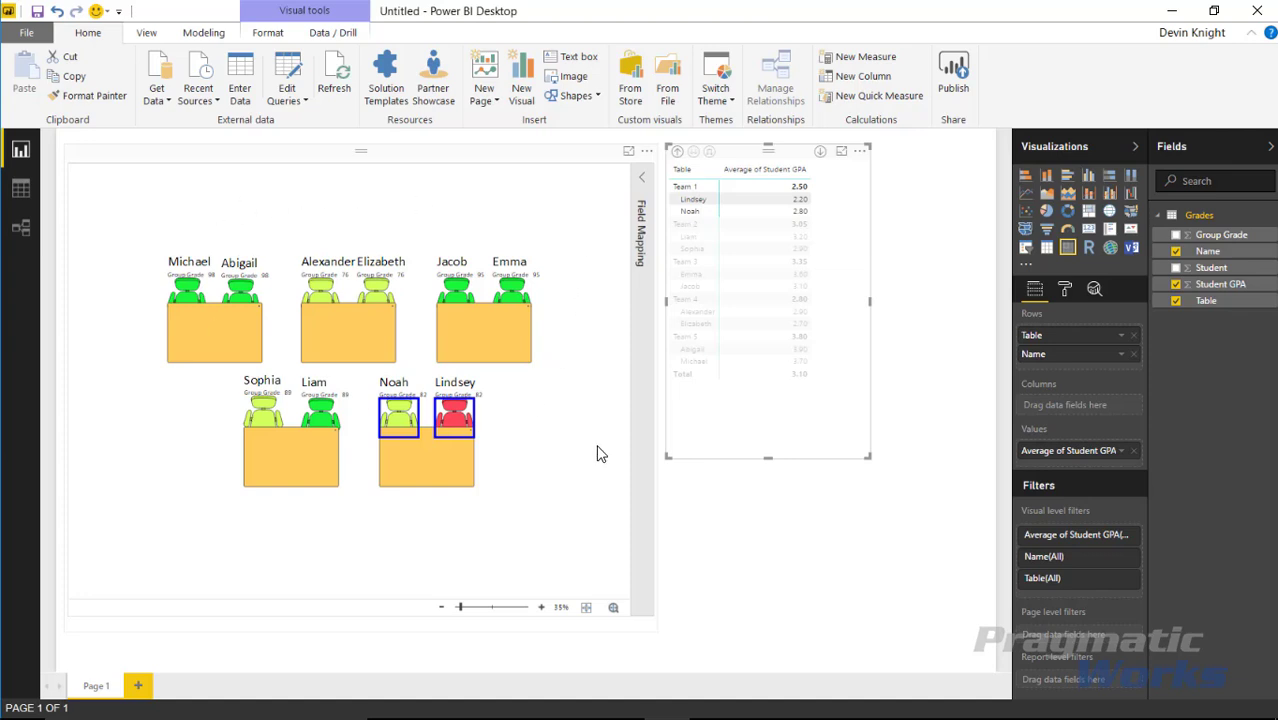
{"action": "left_click", "coordinate": [694, 361]}
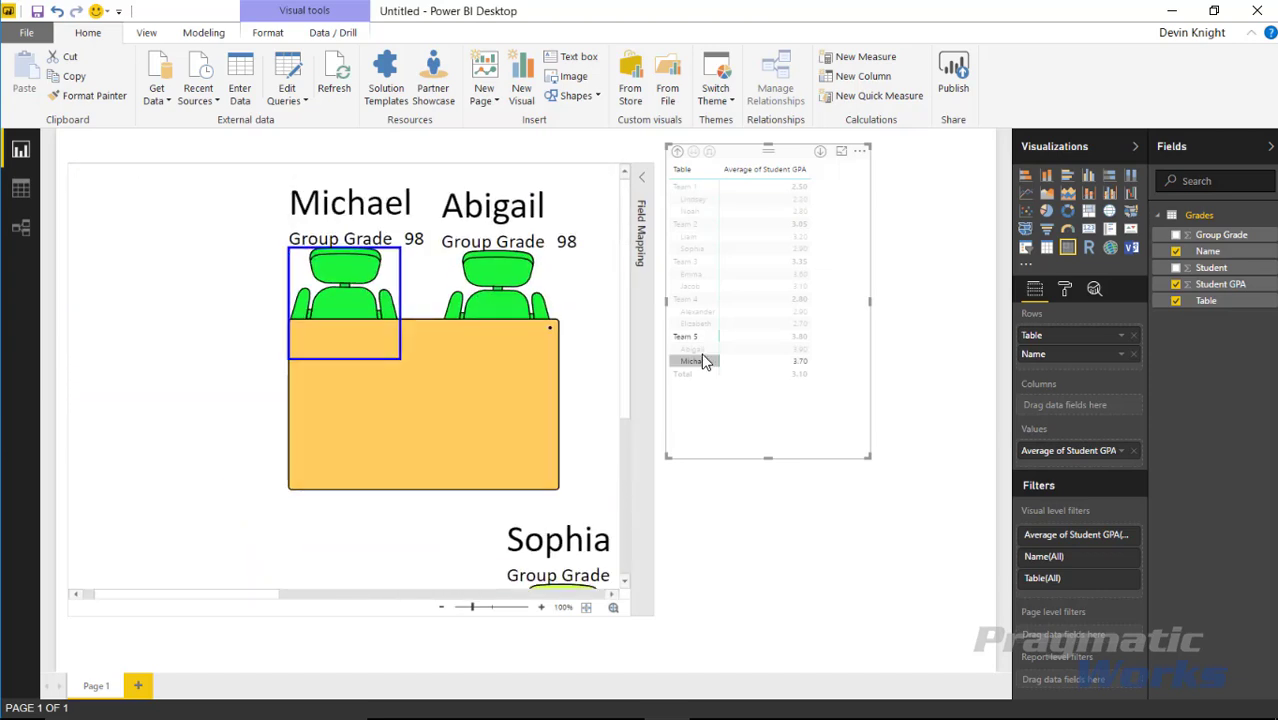
{"action": "left_click", "coordinate": [695, 323]}
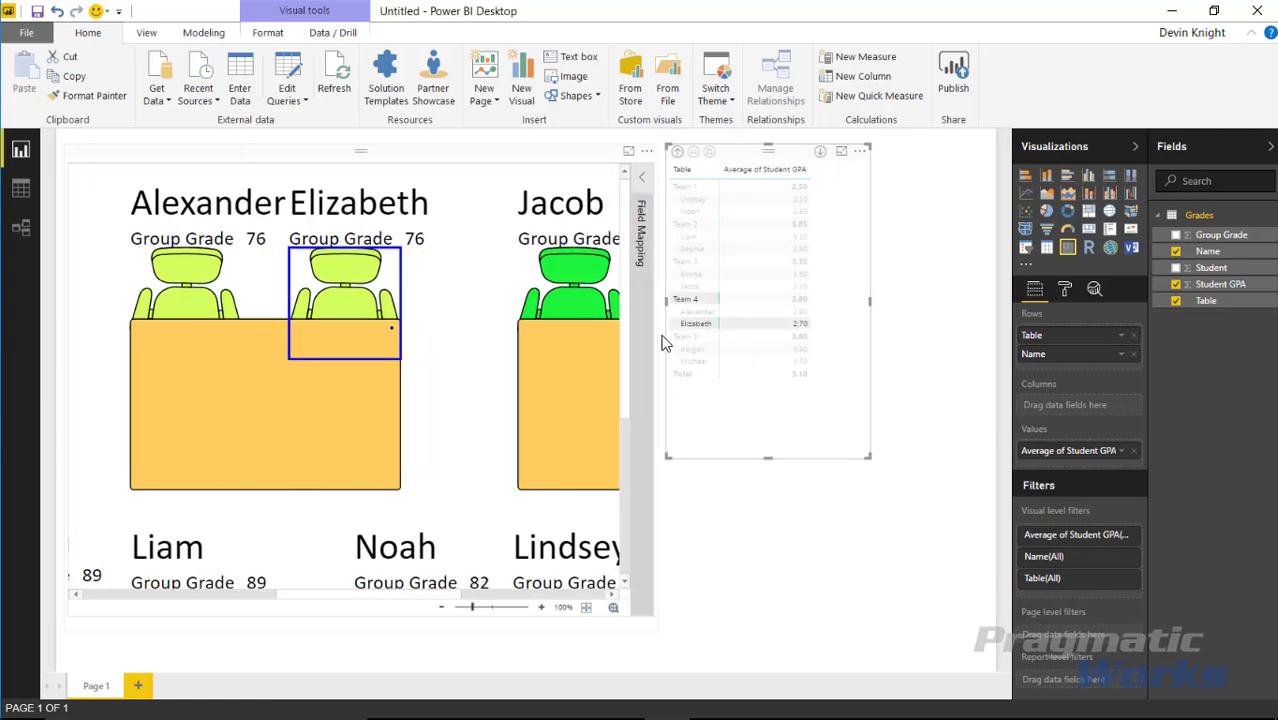
{"action": "left_click", "coordinate": [862, 416]}
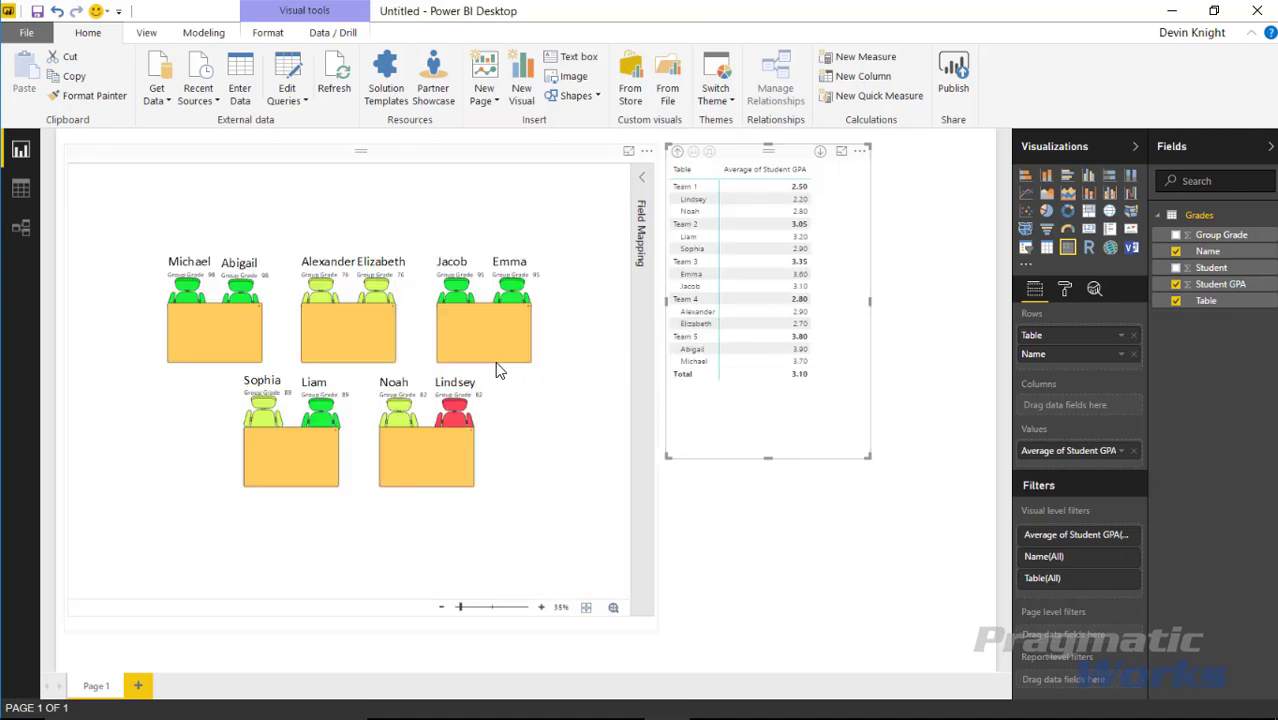
Filter the matrix by selecting the second chair at the top middle desk in the diagram, then select that desk to clear the filter
{"action": "left_click", "coordinate": [385, 289]}
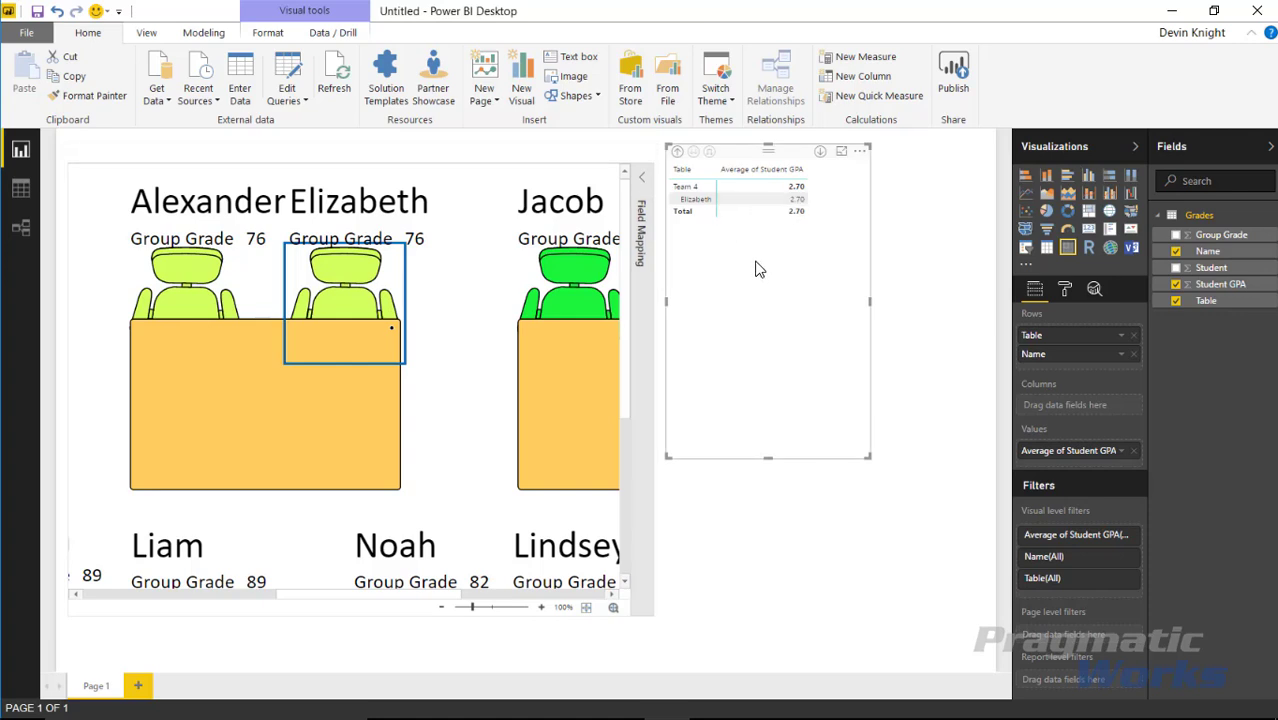
{"action": "left_click", "coordinate": [476, 403]}
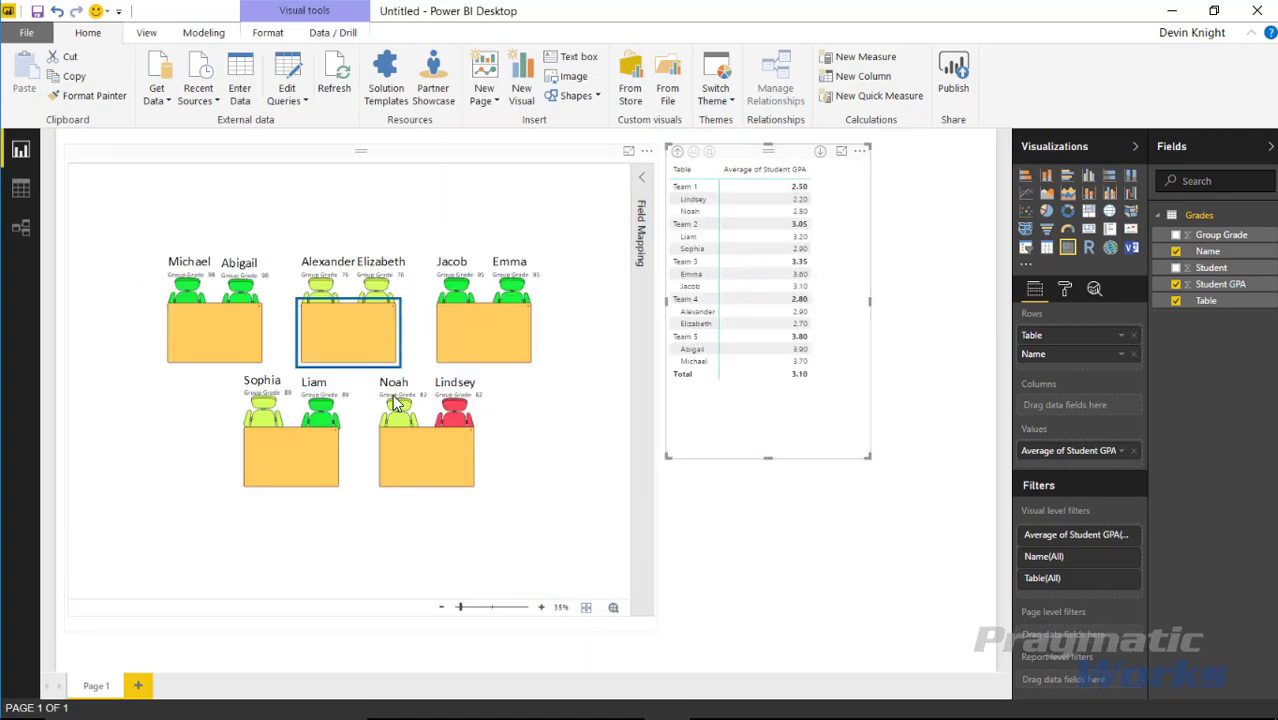